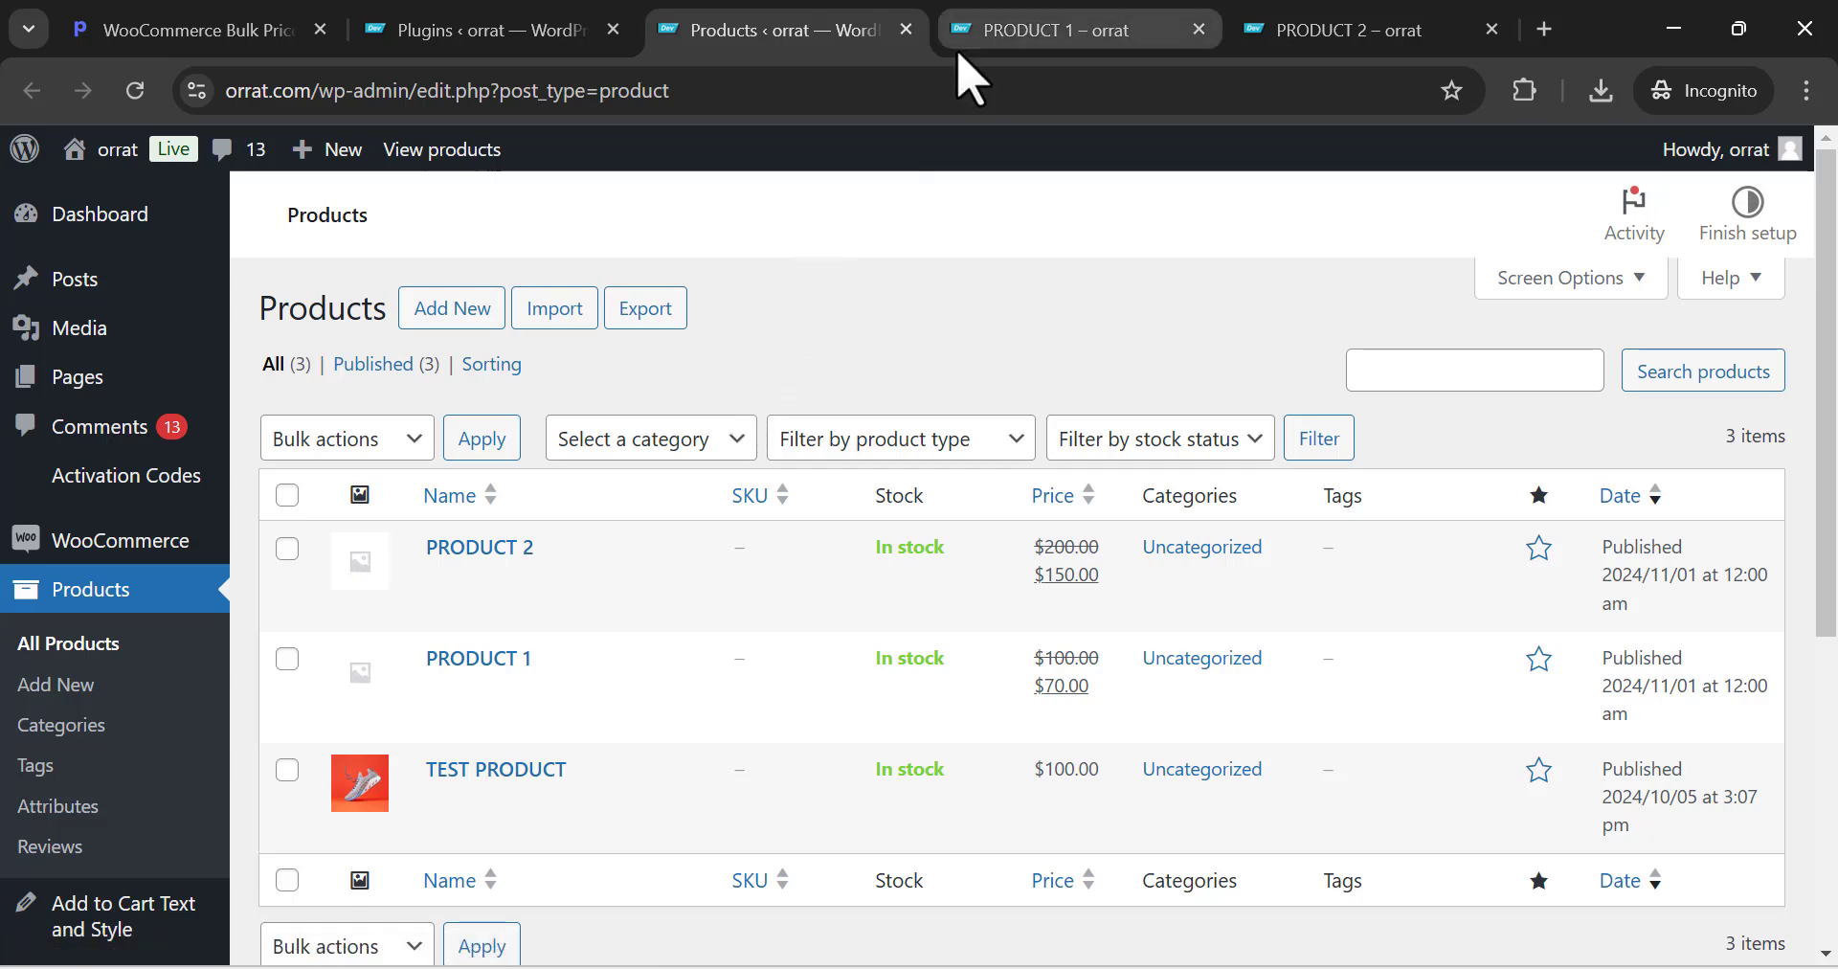
Review the regular and sale prices on the PRODUCT 1 and PRODUCT 2 pages
{"action": "left_click", "coordinate": [1013, 35]}
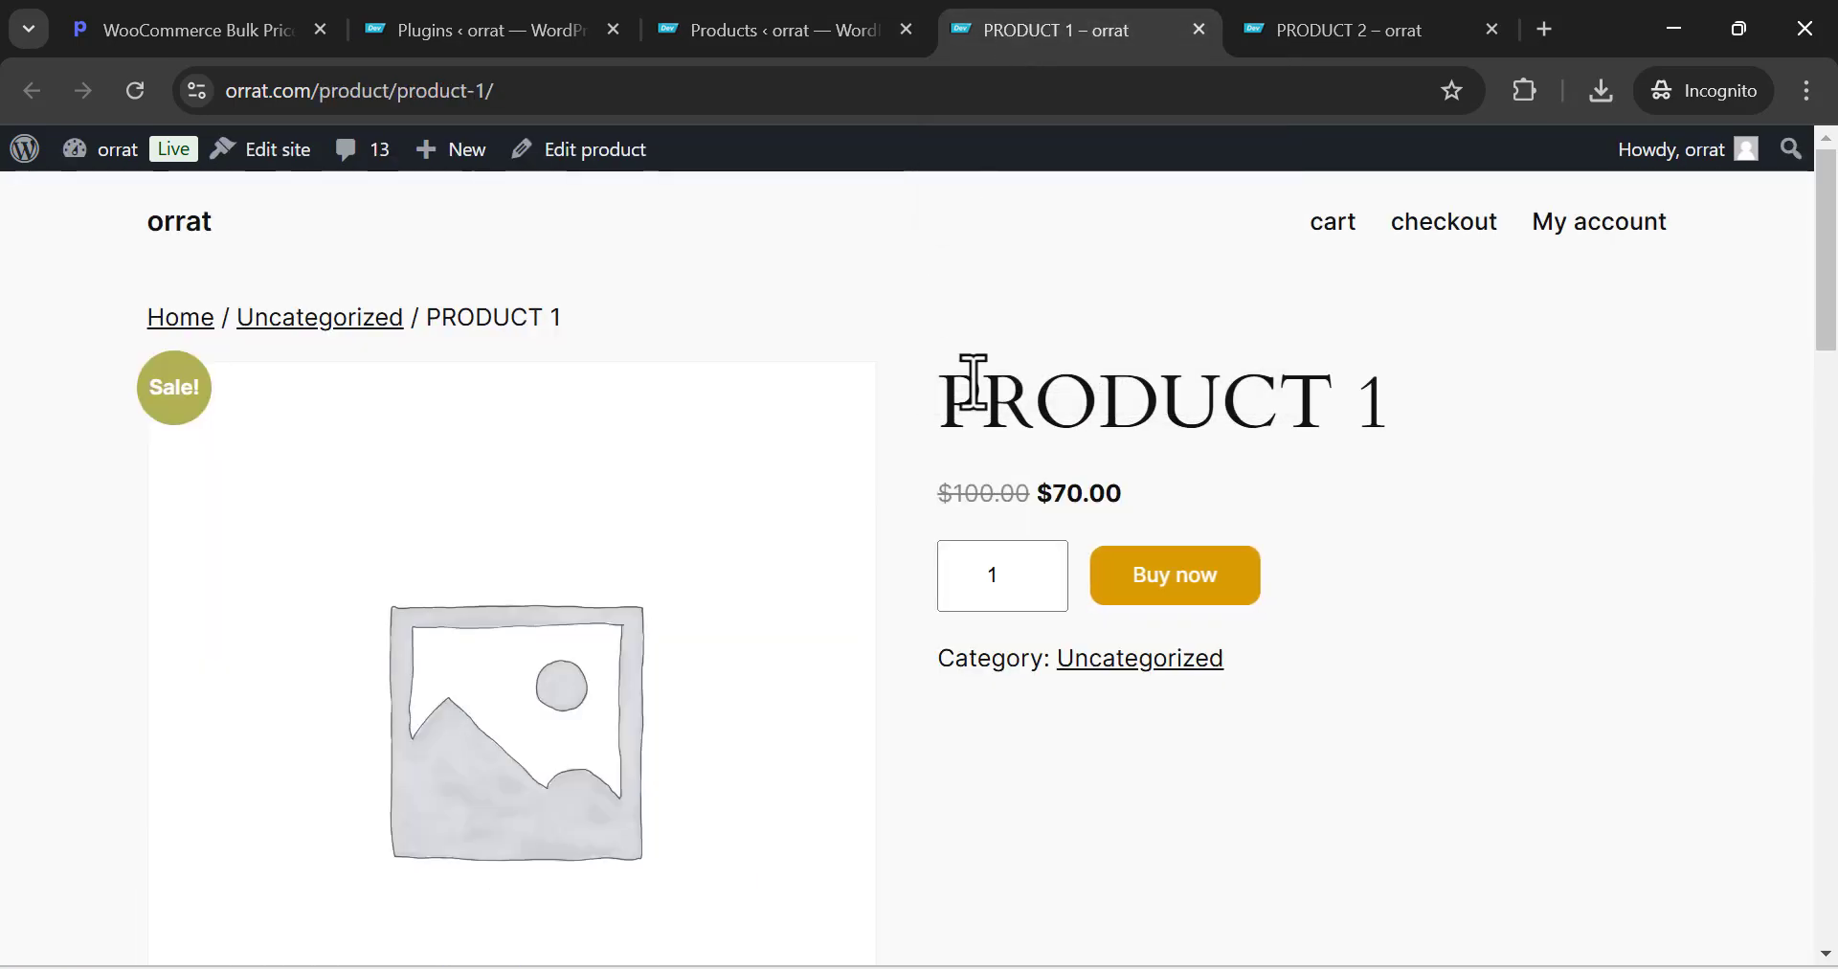
{"action": "left_click_drag", "start_coordinate": [948, 397], "coordinate": [1058, 397]}
{"action": "left_click", "coordinate": [1059, 397]}
{"action": "left_click", "coordinate": [1354, 24]}
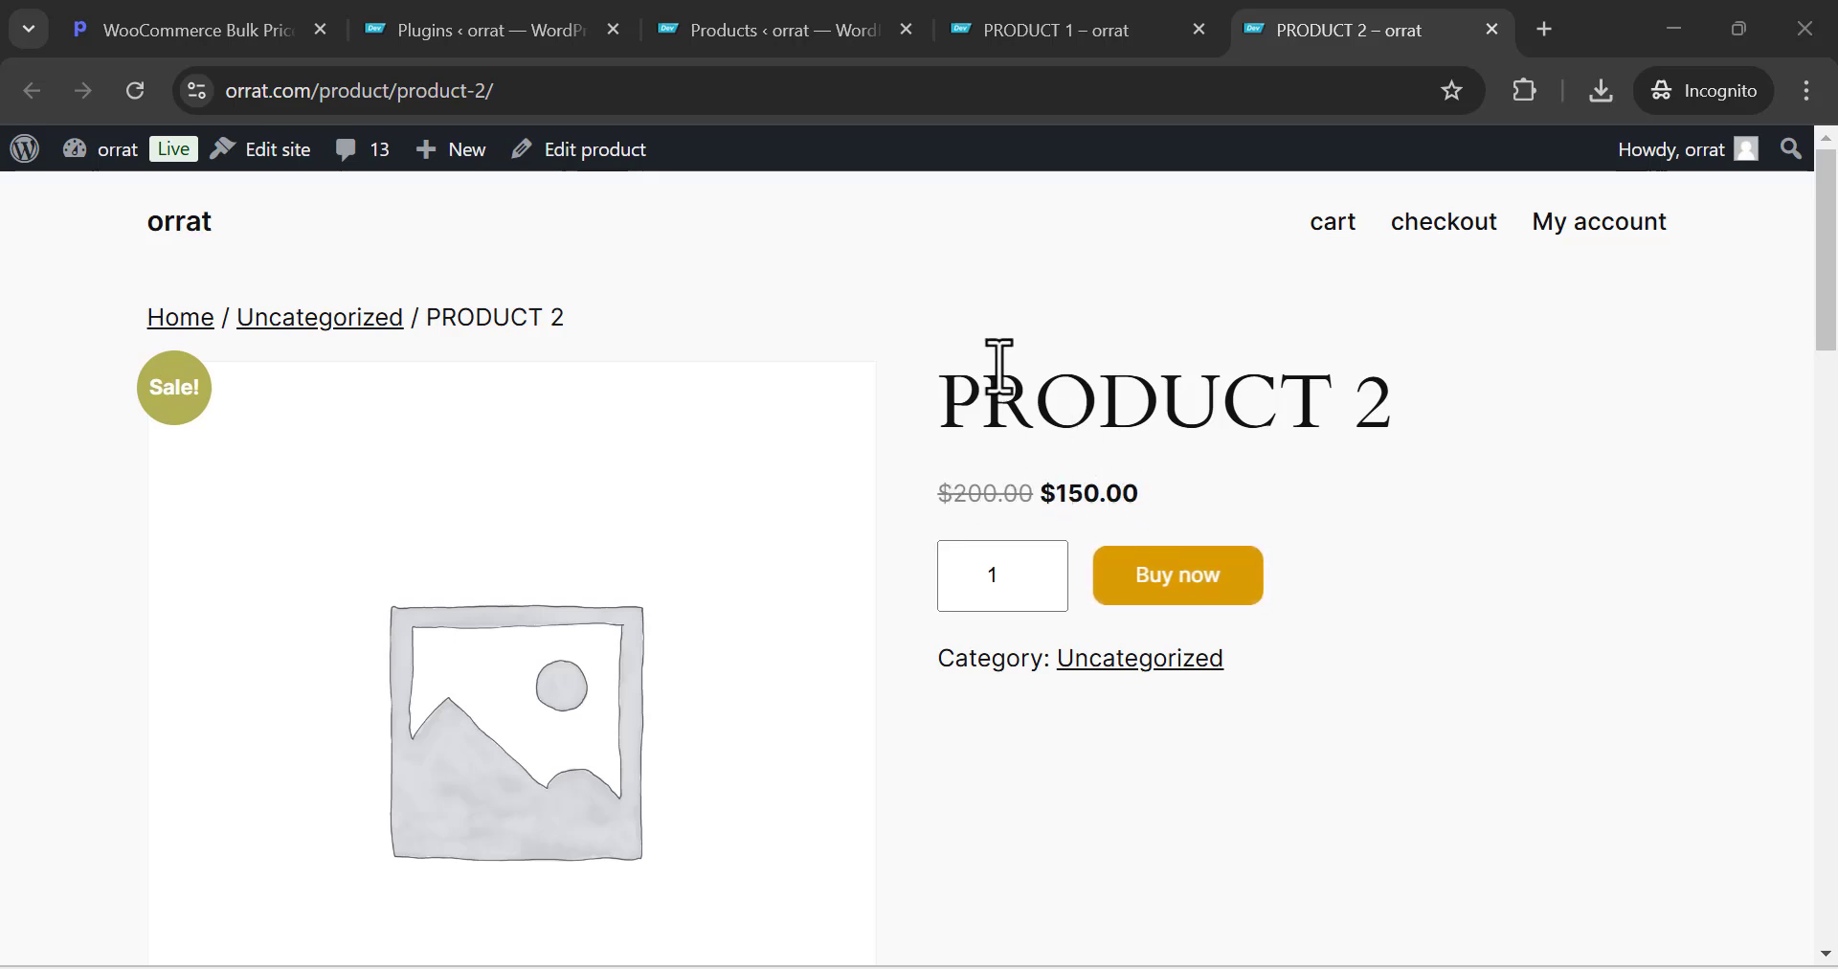
Start a plugin upload from the Plugins page and choose the WooCommerce Bulk Price Editor ZIP archive
{"action": "left_click", "coordinate": [593, 19]}
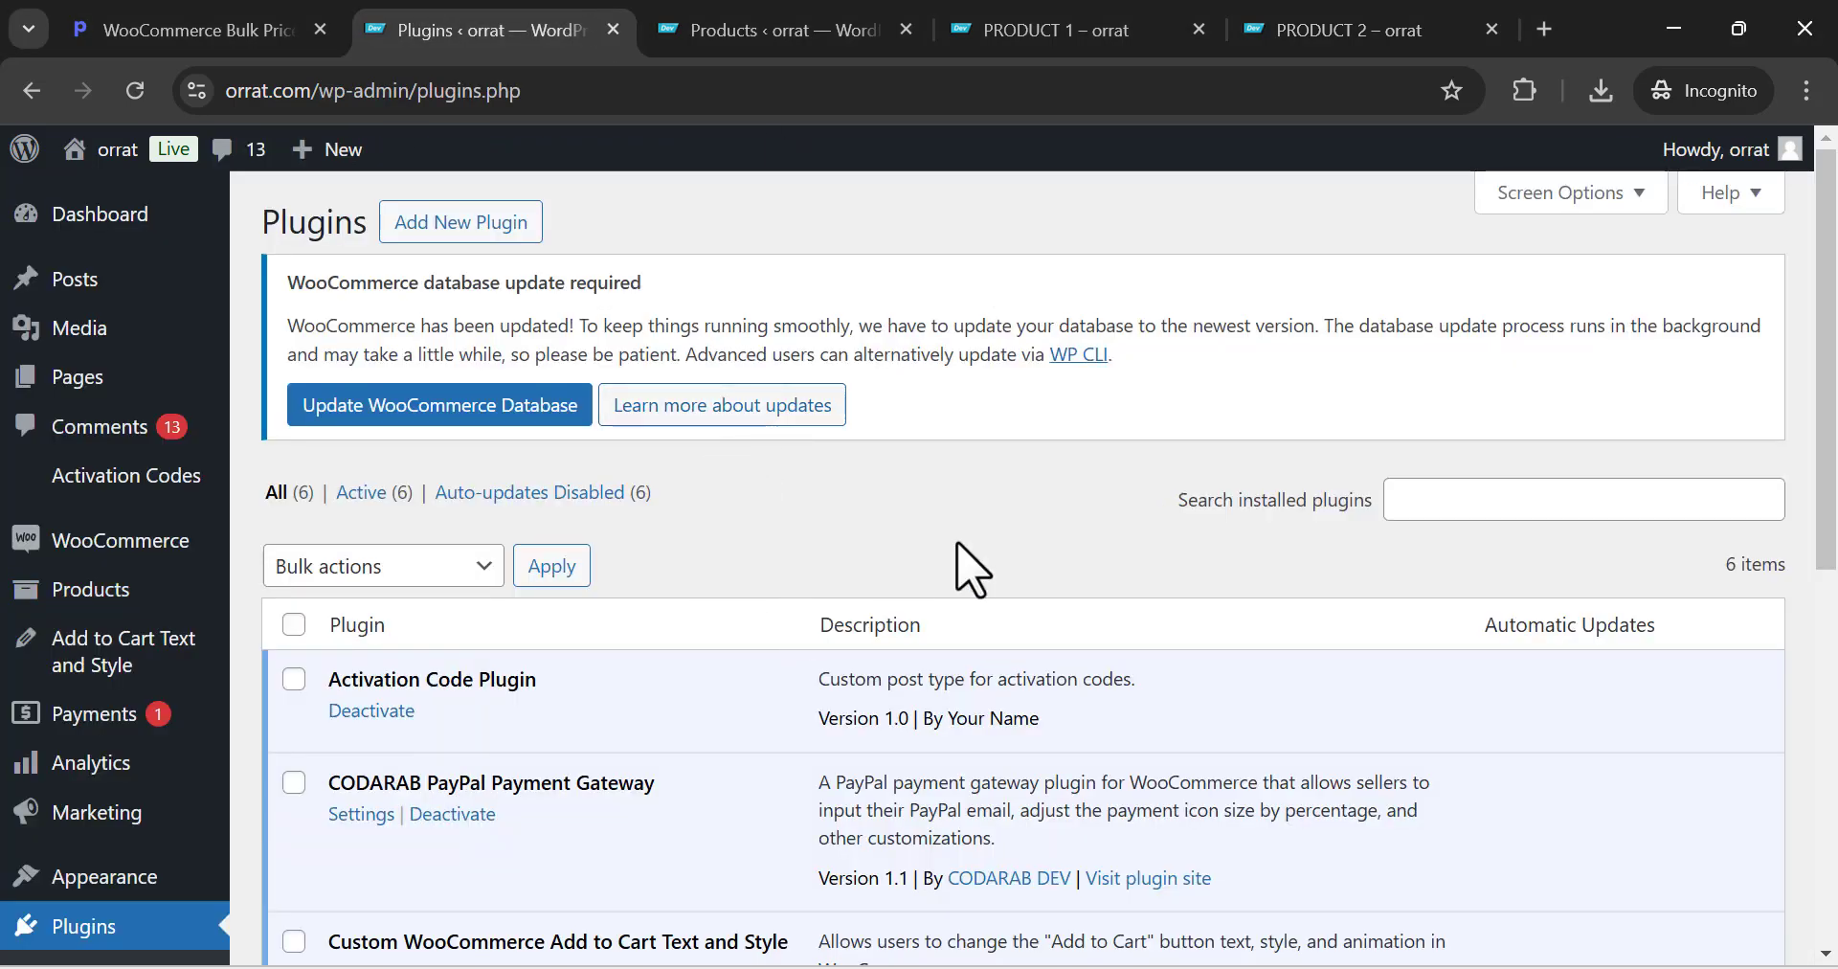
{"action": "left_click_drag", "start_coordinate": [1825, 356], "coordinate": [1818, 287]}
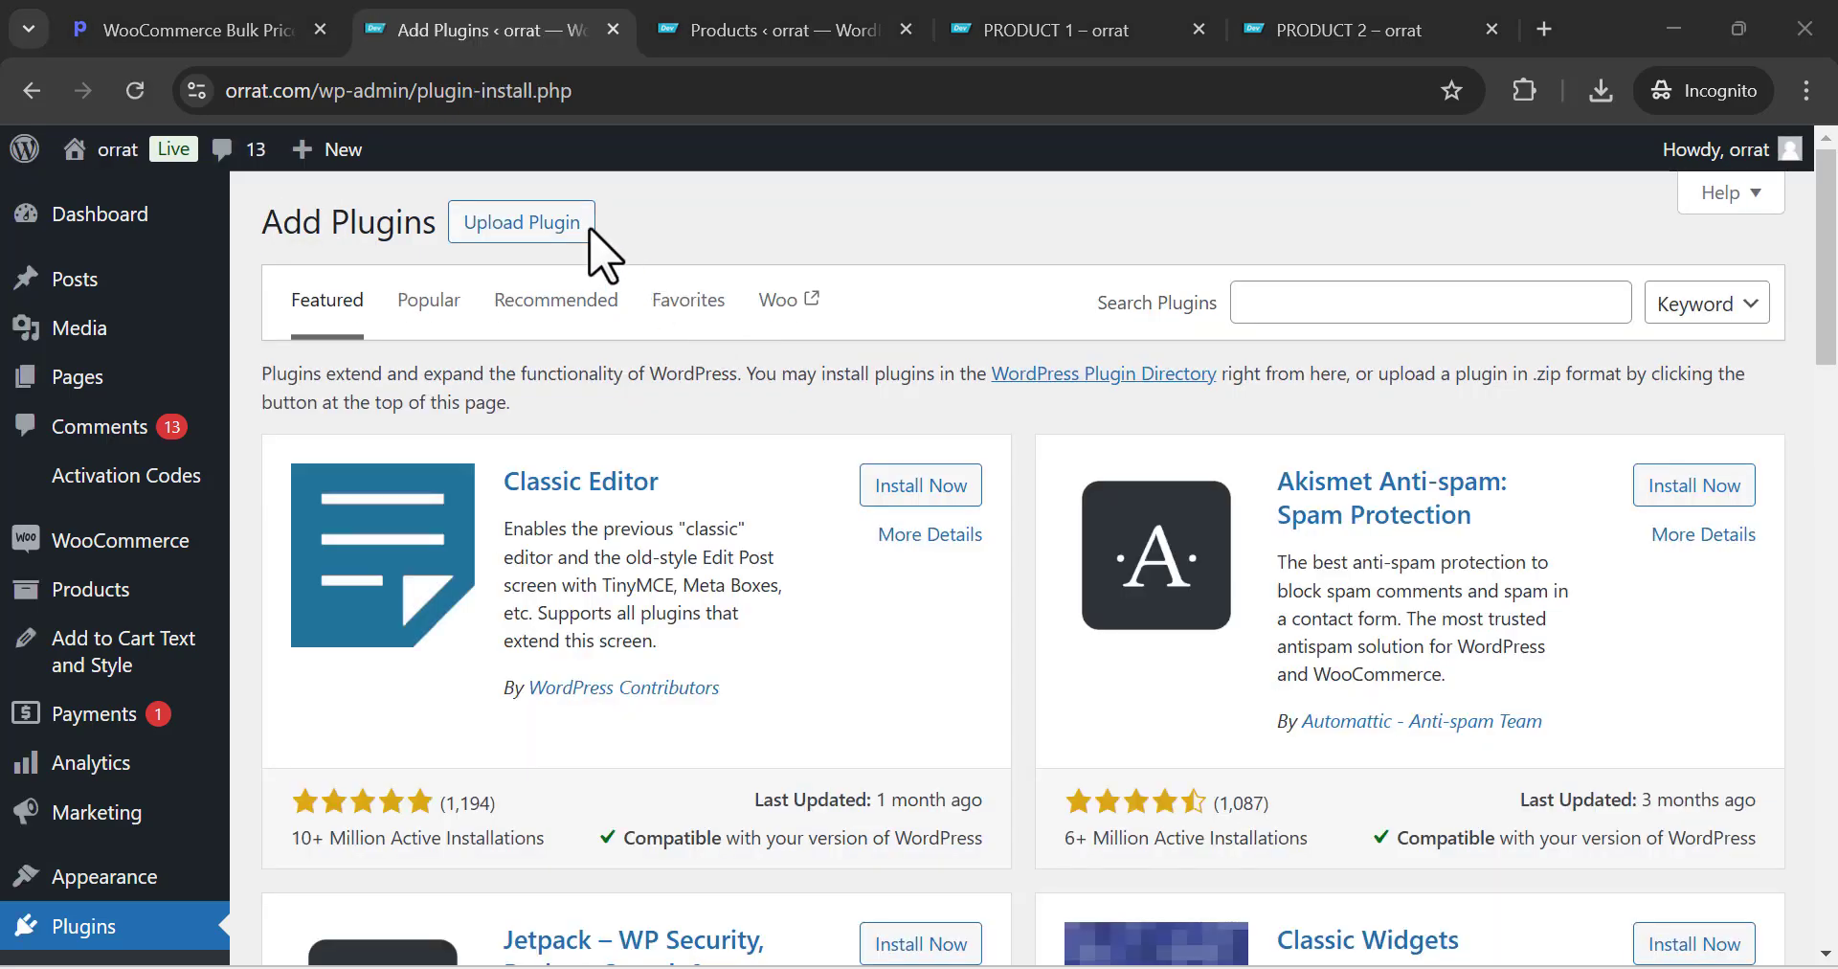
{"action": "left_click", "coordinate": [493, 237]}
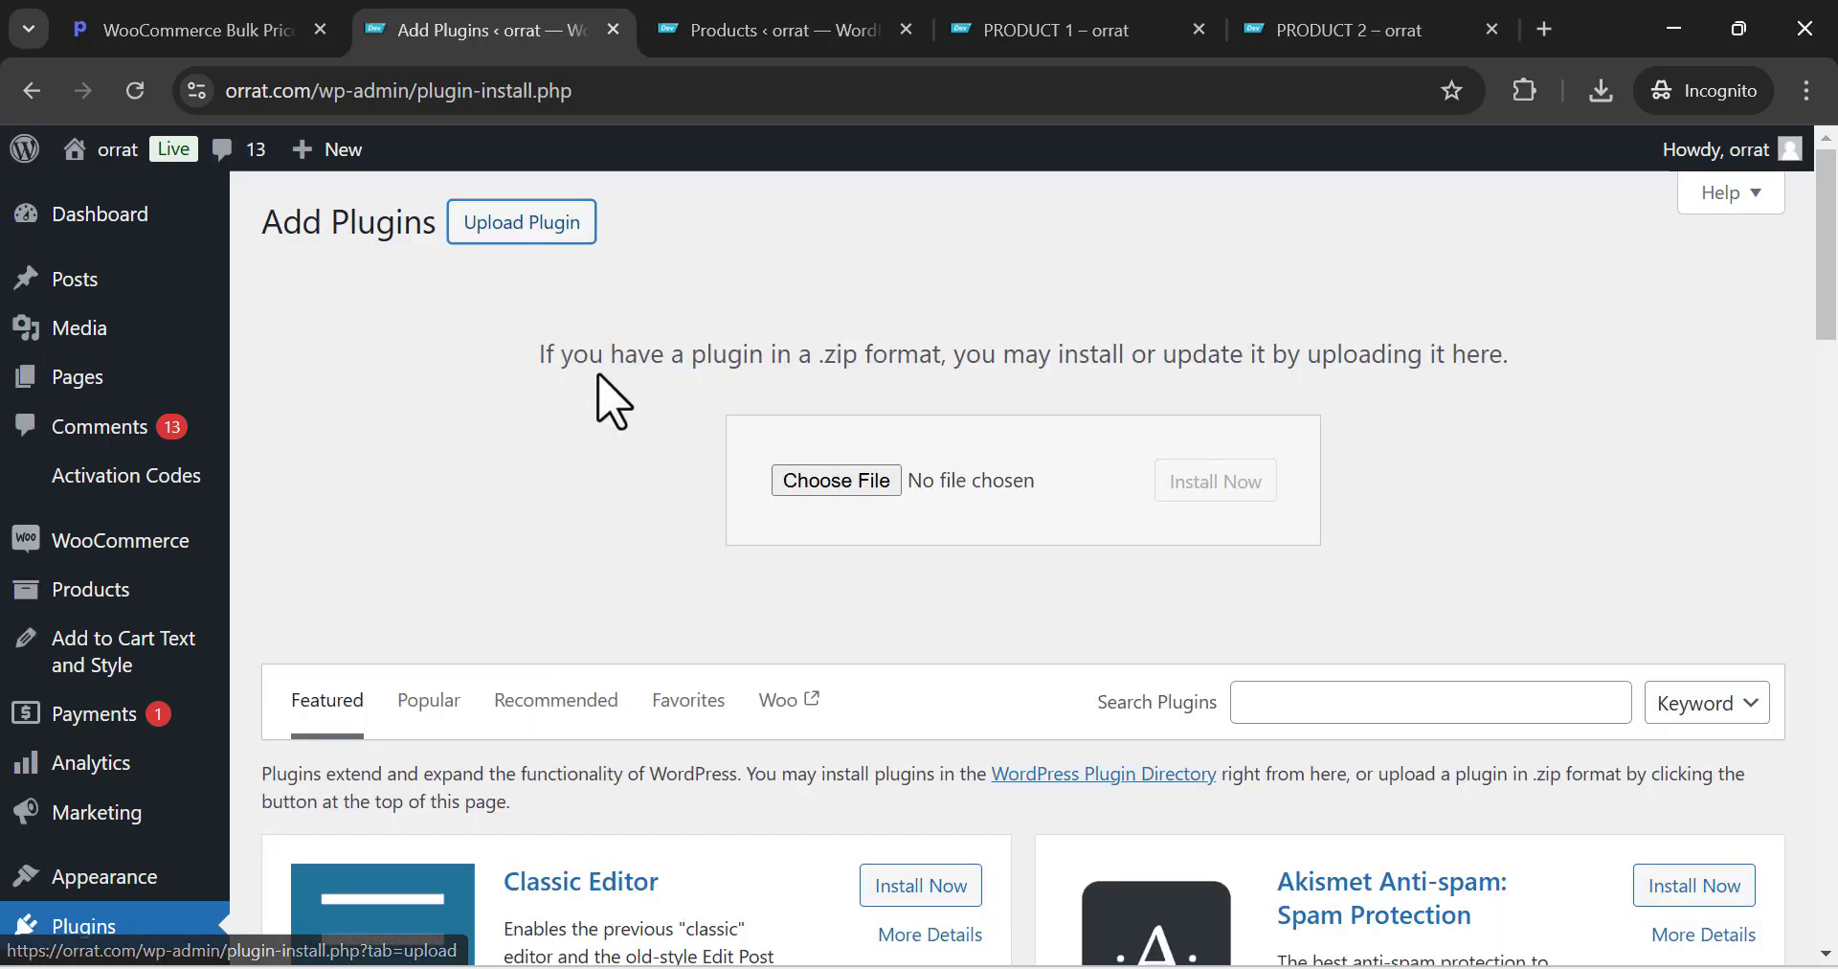
{"action": "left_click", "coordinate": [826, 477]}
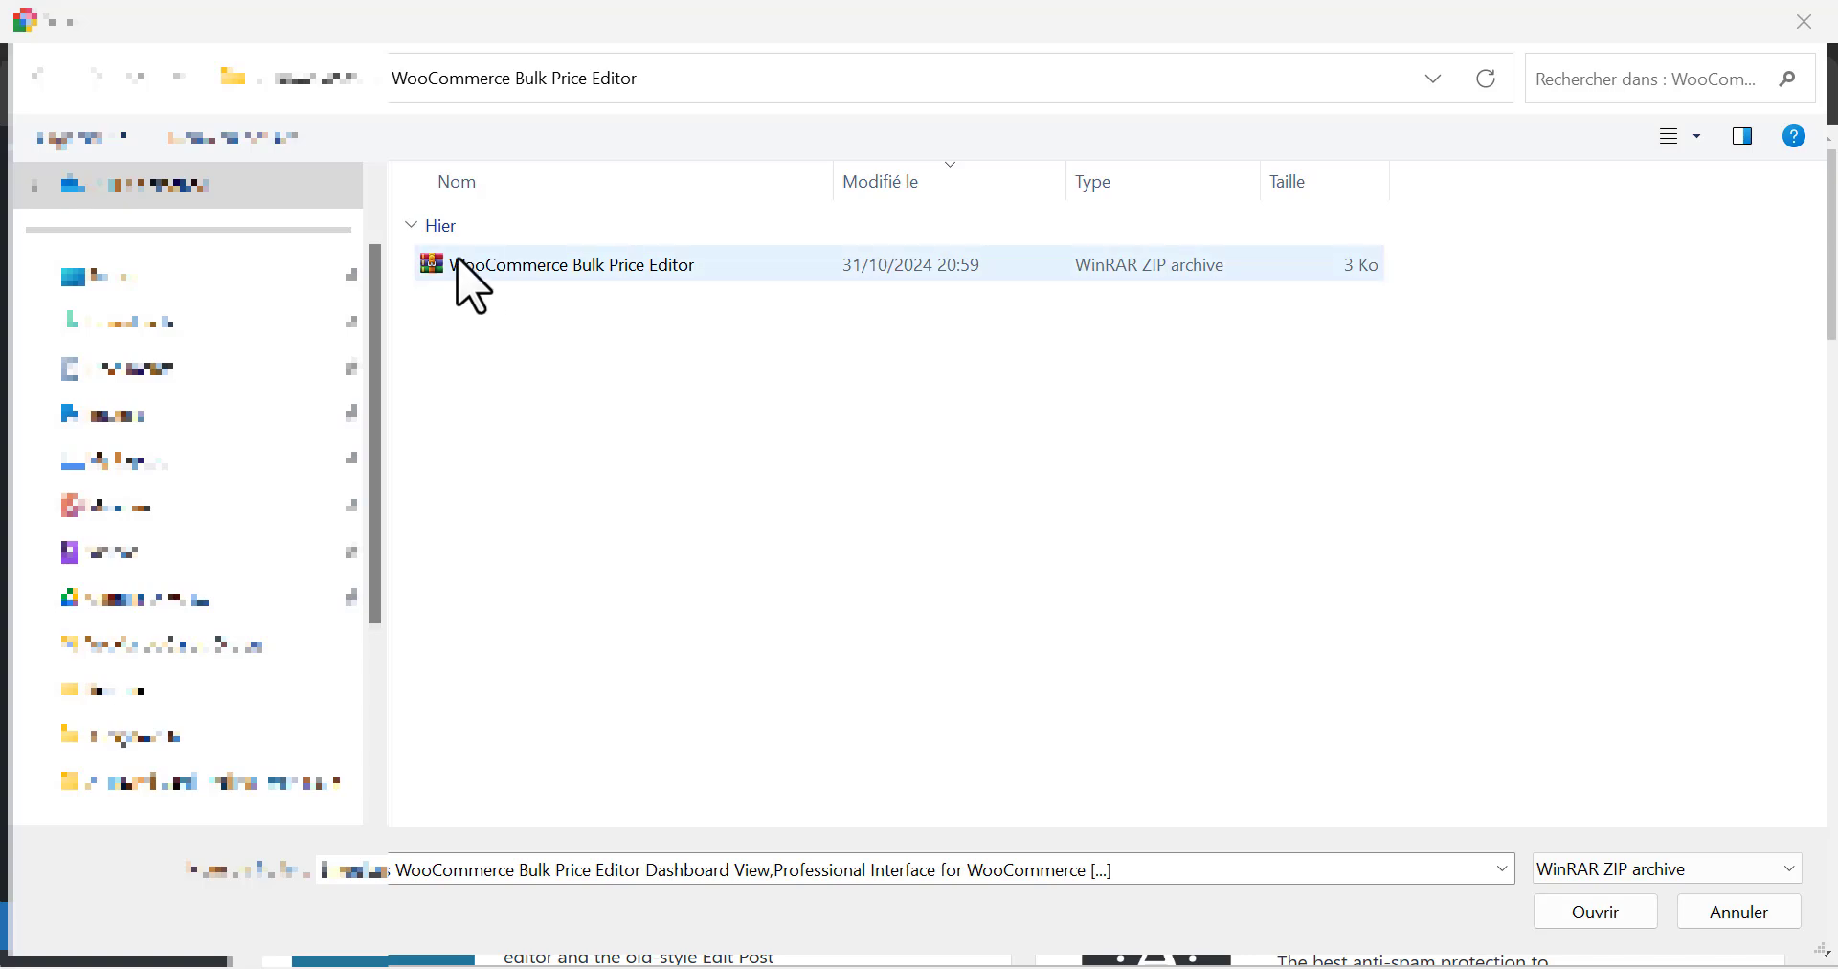
{"action": "double_click", "coordinate": [625, 292]}
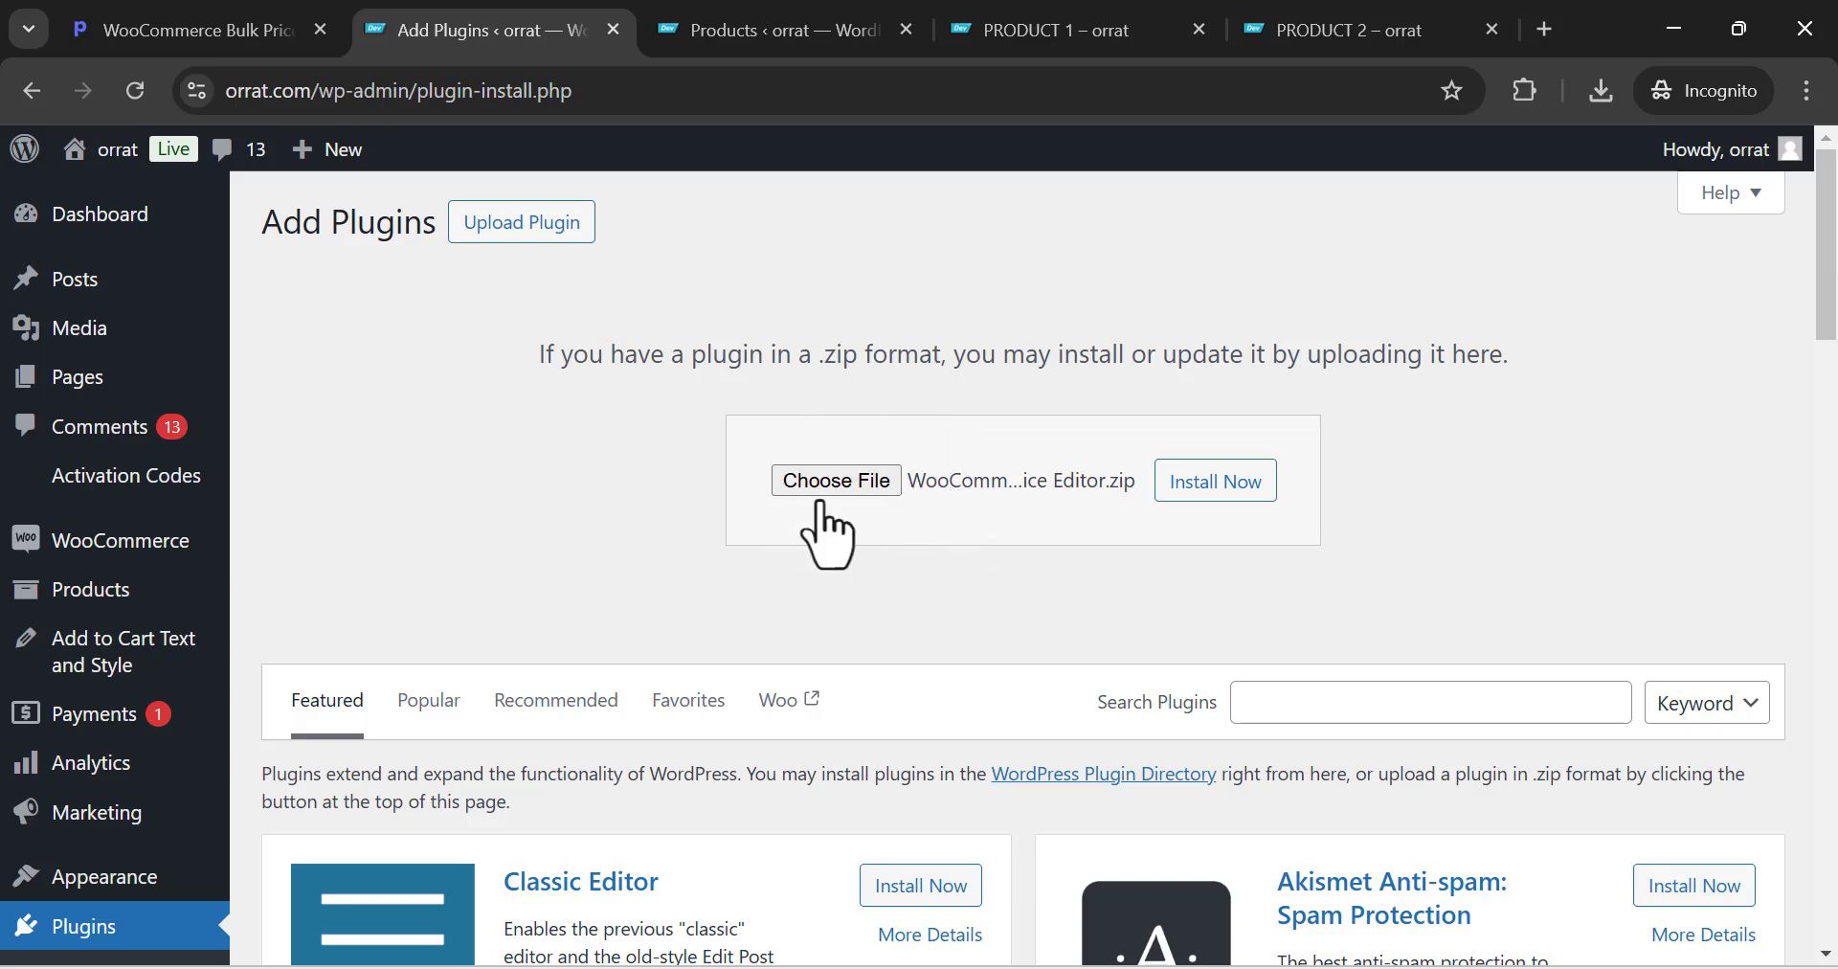
Look over the CODARAB product page for the WooCommerce Bulk Price Editor plugin
{"action": "left_click", "coordinate": [278, 28]}
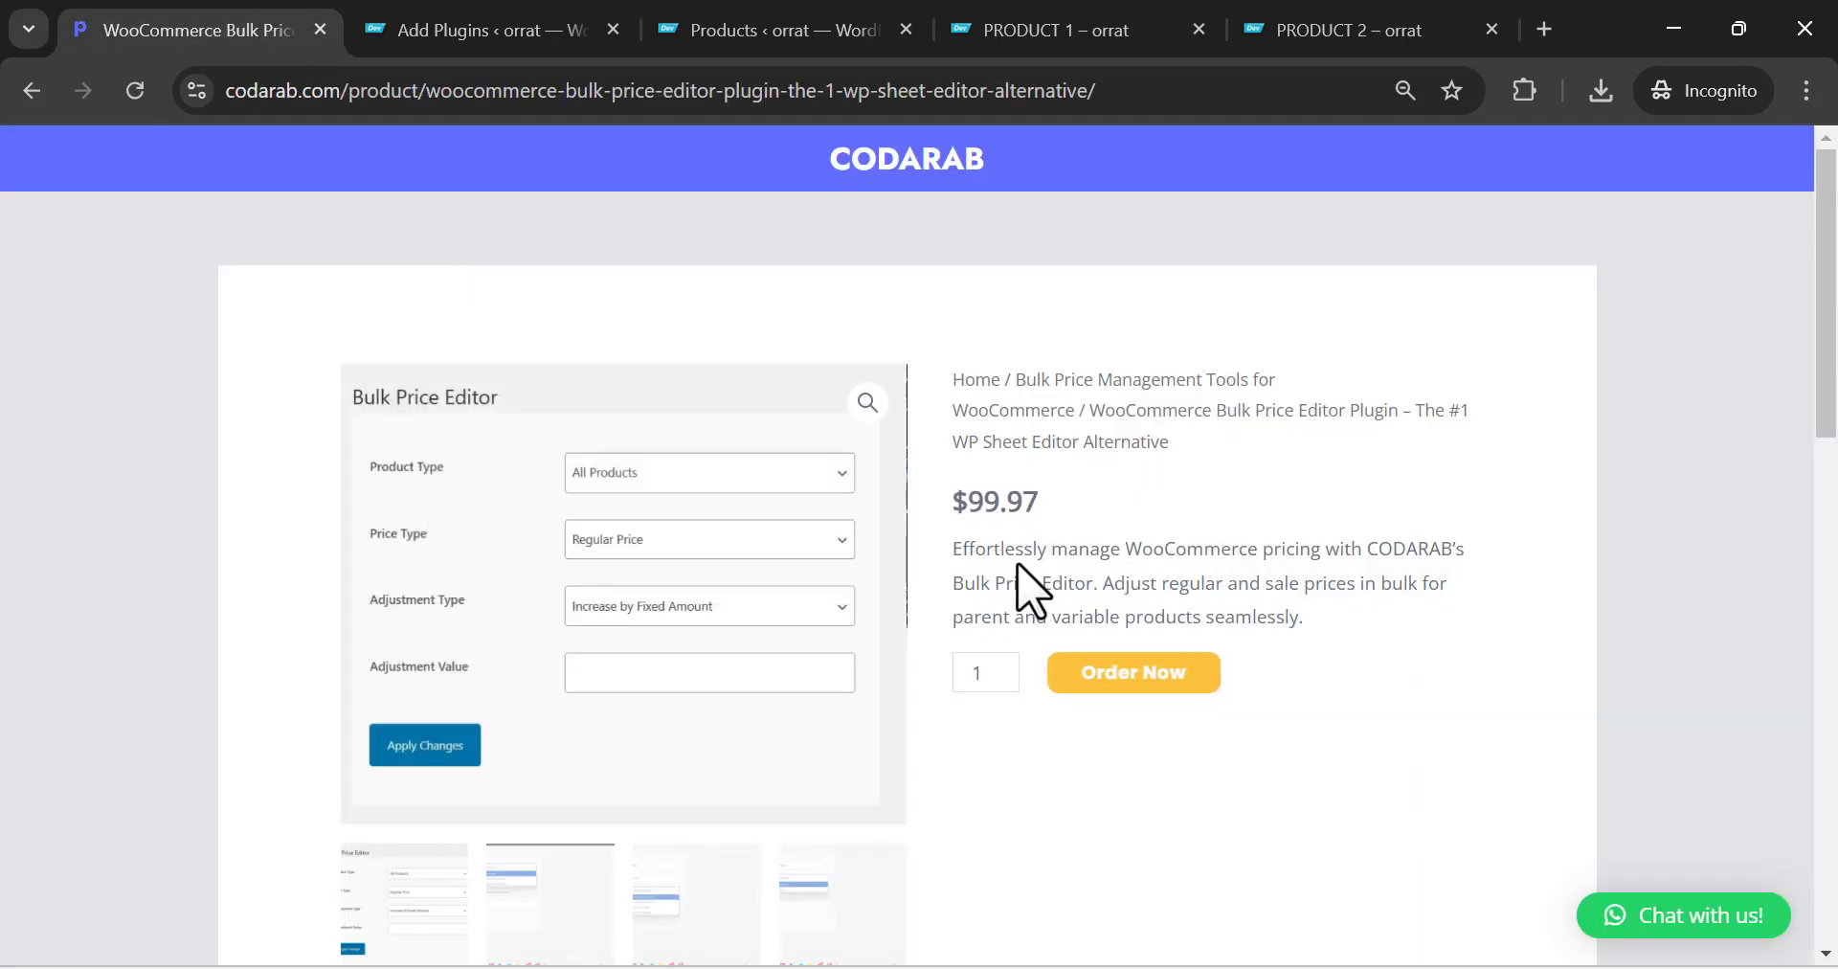
{"action": "scroll", "coordinate": [919, 546], "scroll_direction": "down", "scroll_amount": 5}
{"action": "left_click_drag", "start_coordinate": [1833, 675], "coordinate": [1829, 292]}
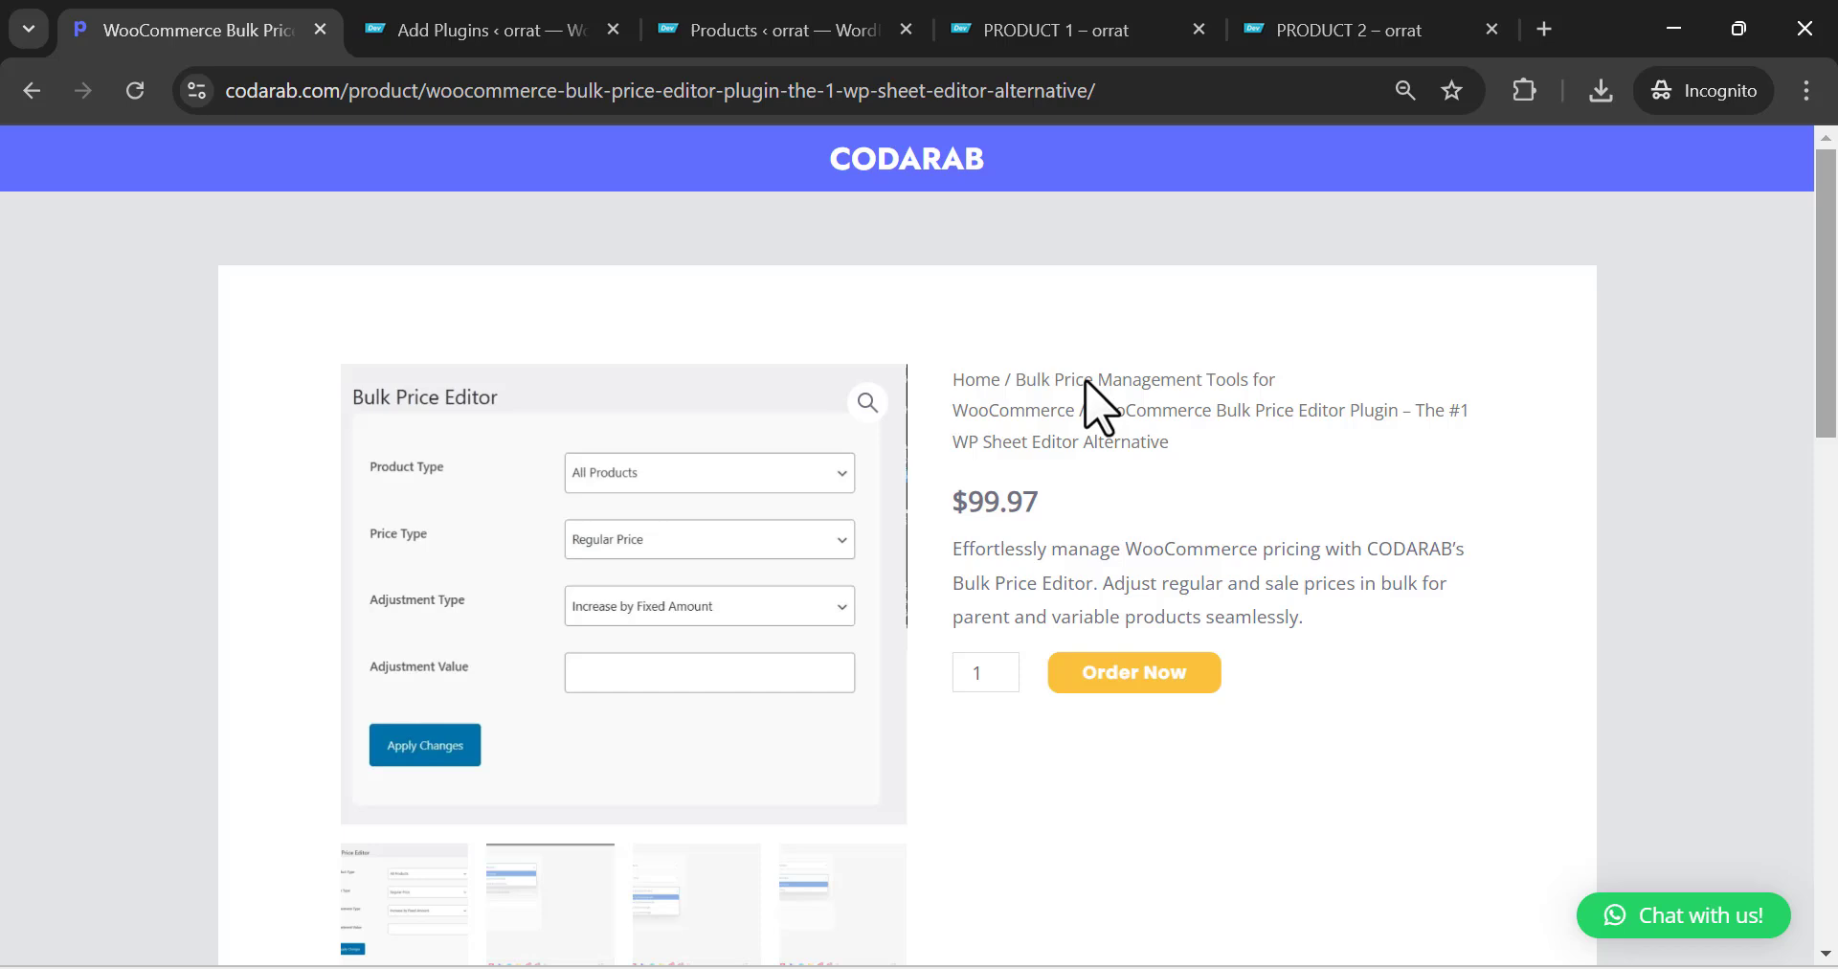
Install the chosen WooCommerce Bulk Price Editor ZIP and activate the plugin
{"action": "left_click", "coordinate": [542, 26]}
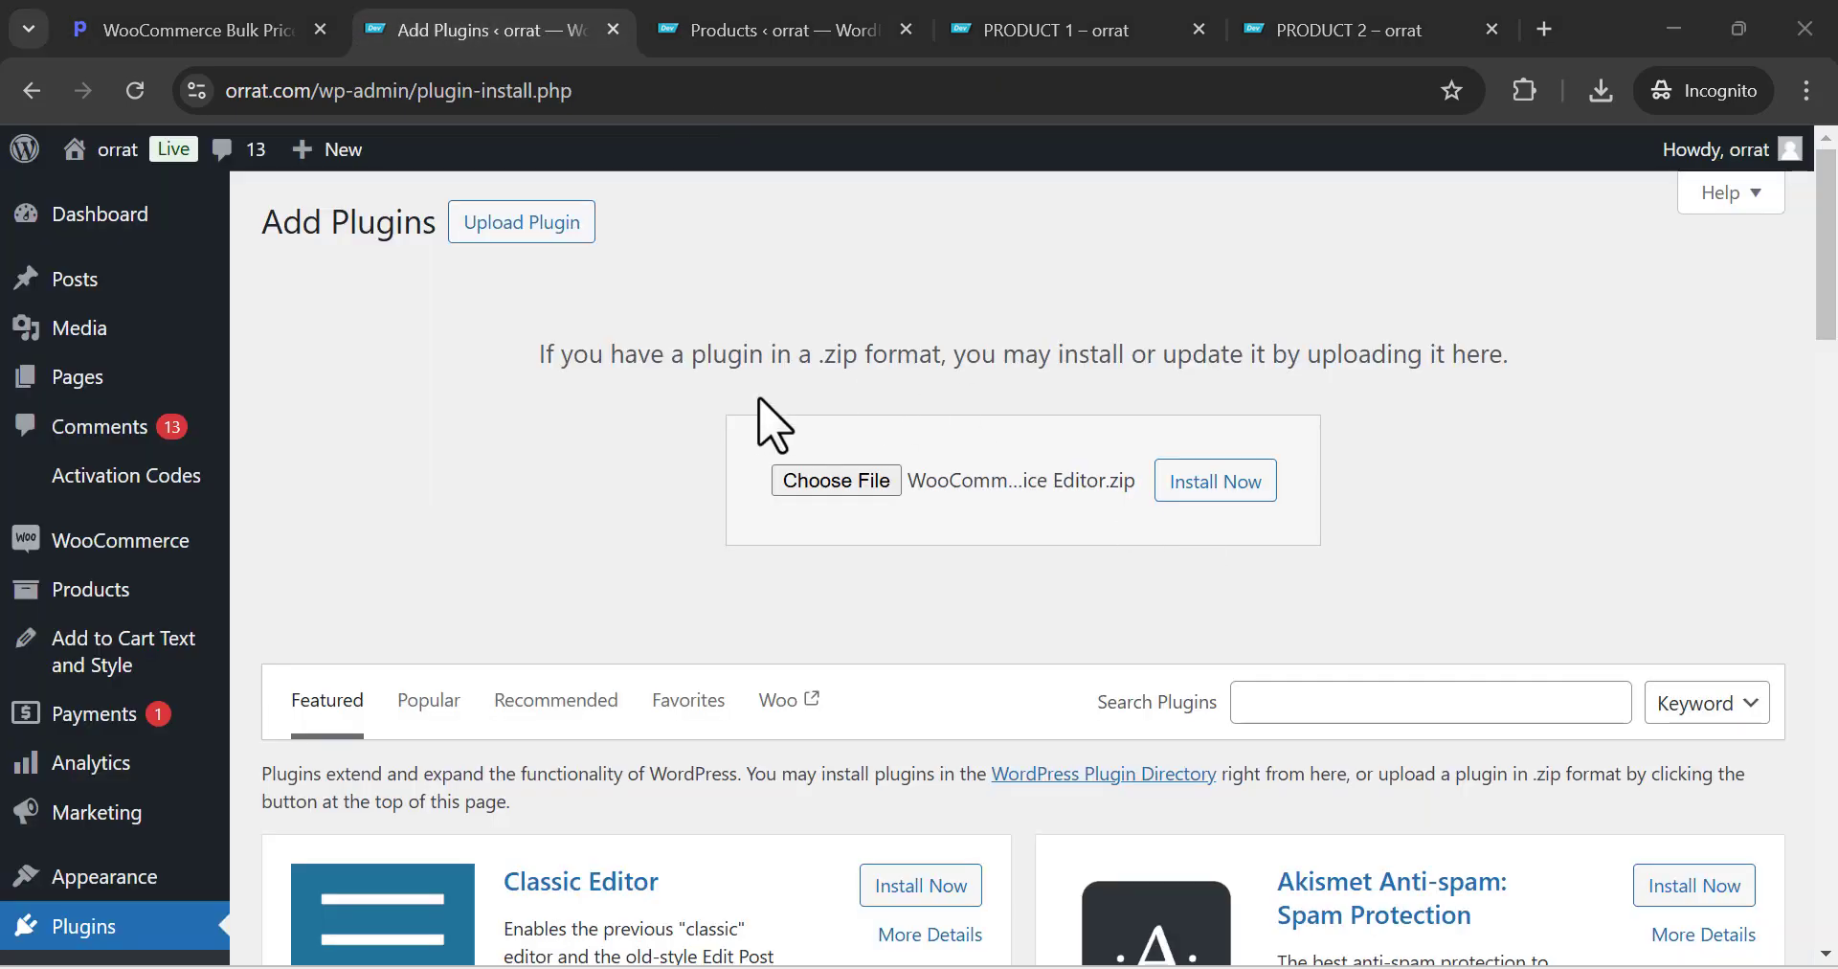
{"action": "left_click", "coordinate": [1177, 487]}
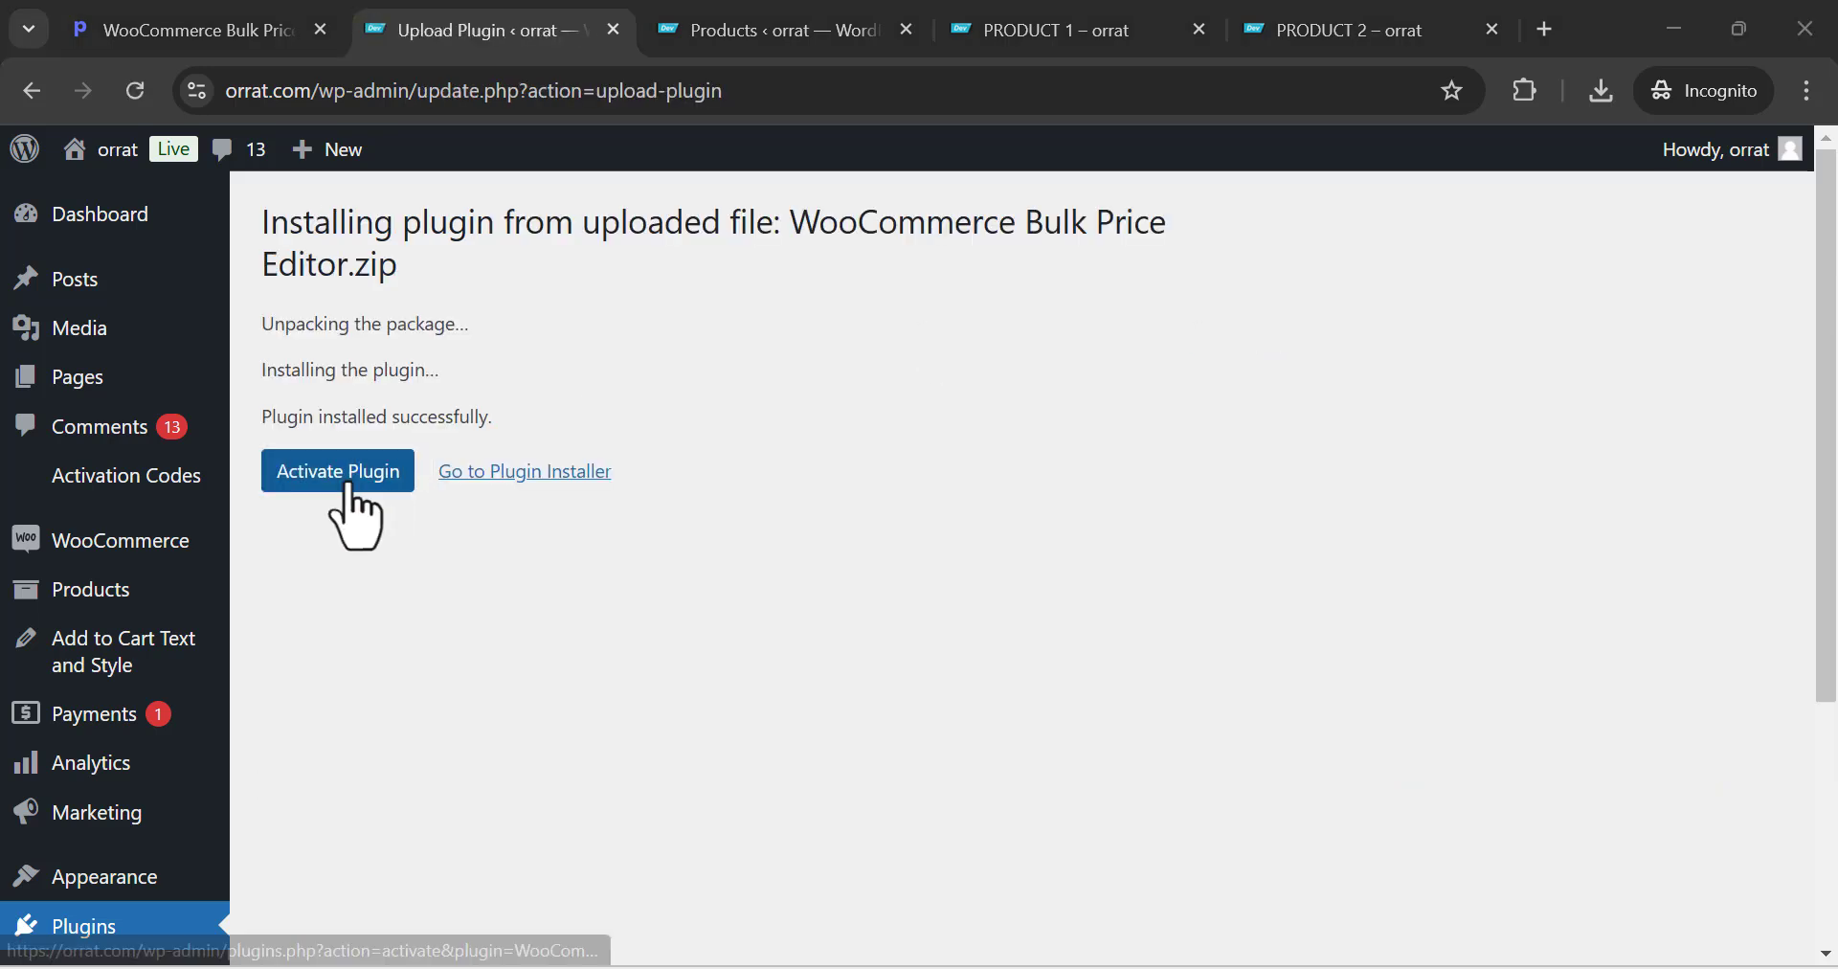
{"action": "left_click", "coordinate": [348, 487]}
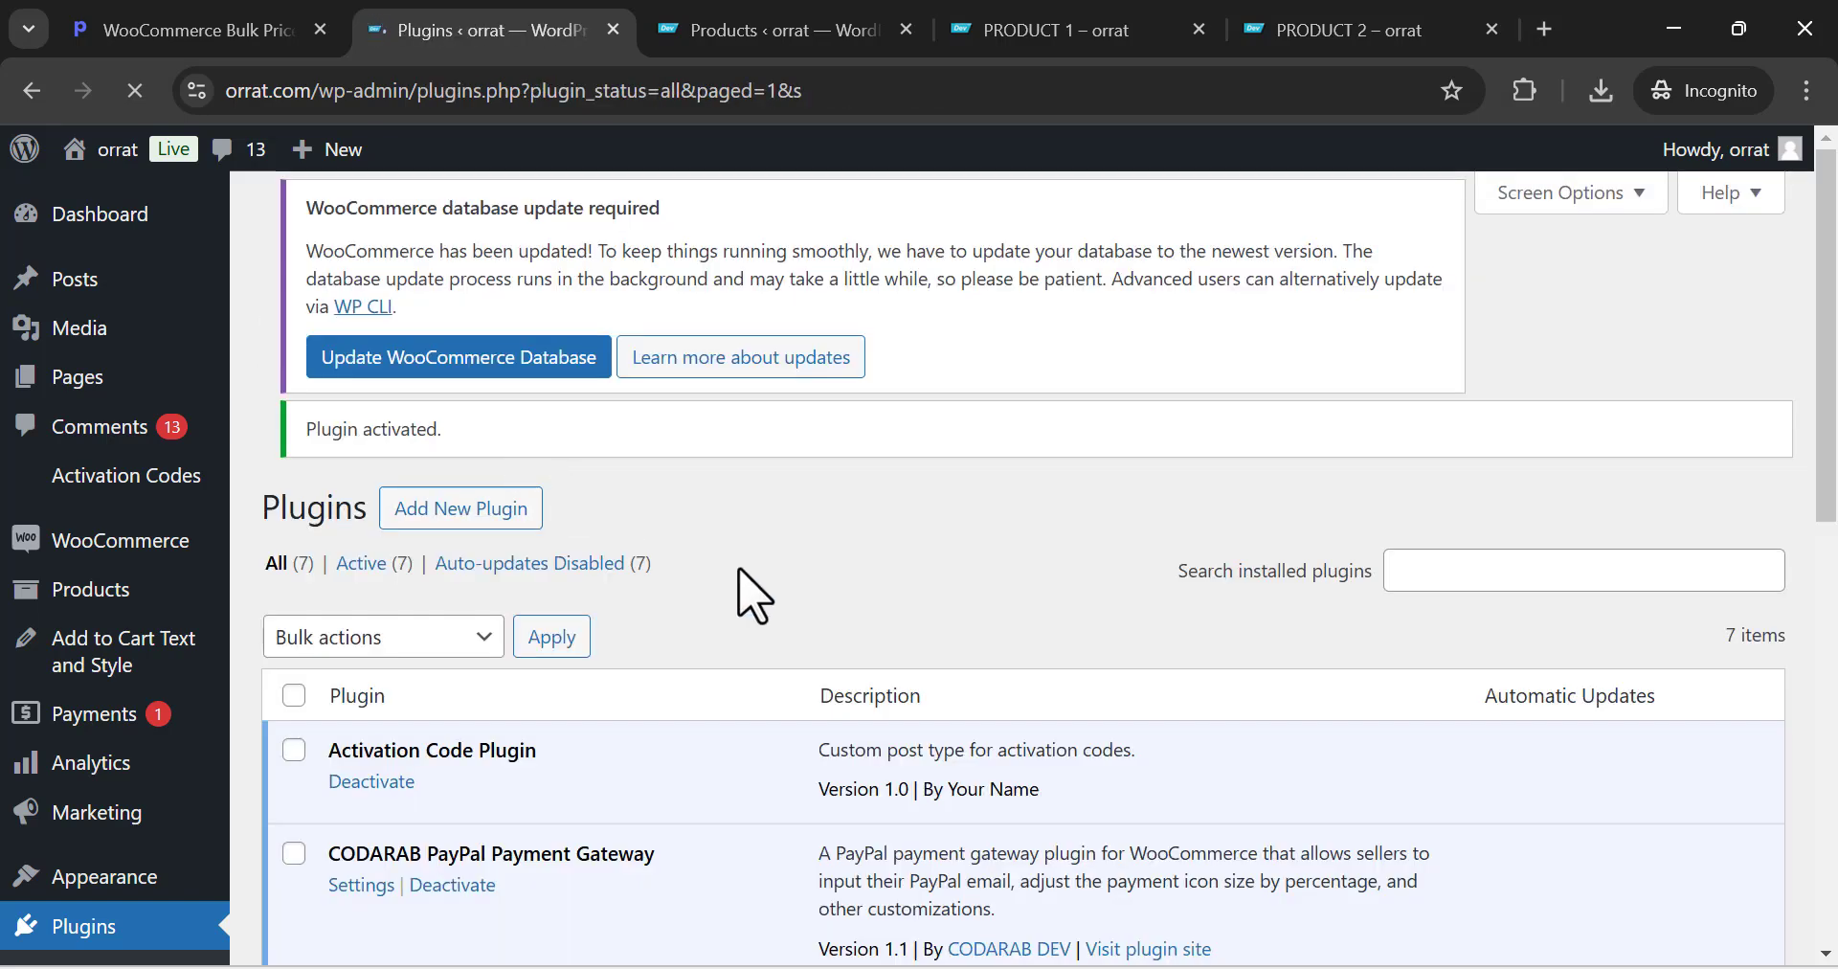
Find WooCommerce Bulk Price Editor among the installed plugins and read its description
{"action": "scroll", "coordinate": [1023, 565], "scroll_direction": "down", "scroll_amount": 5}
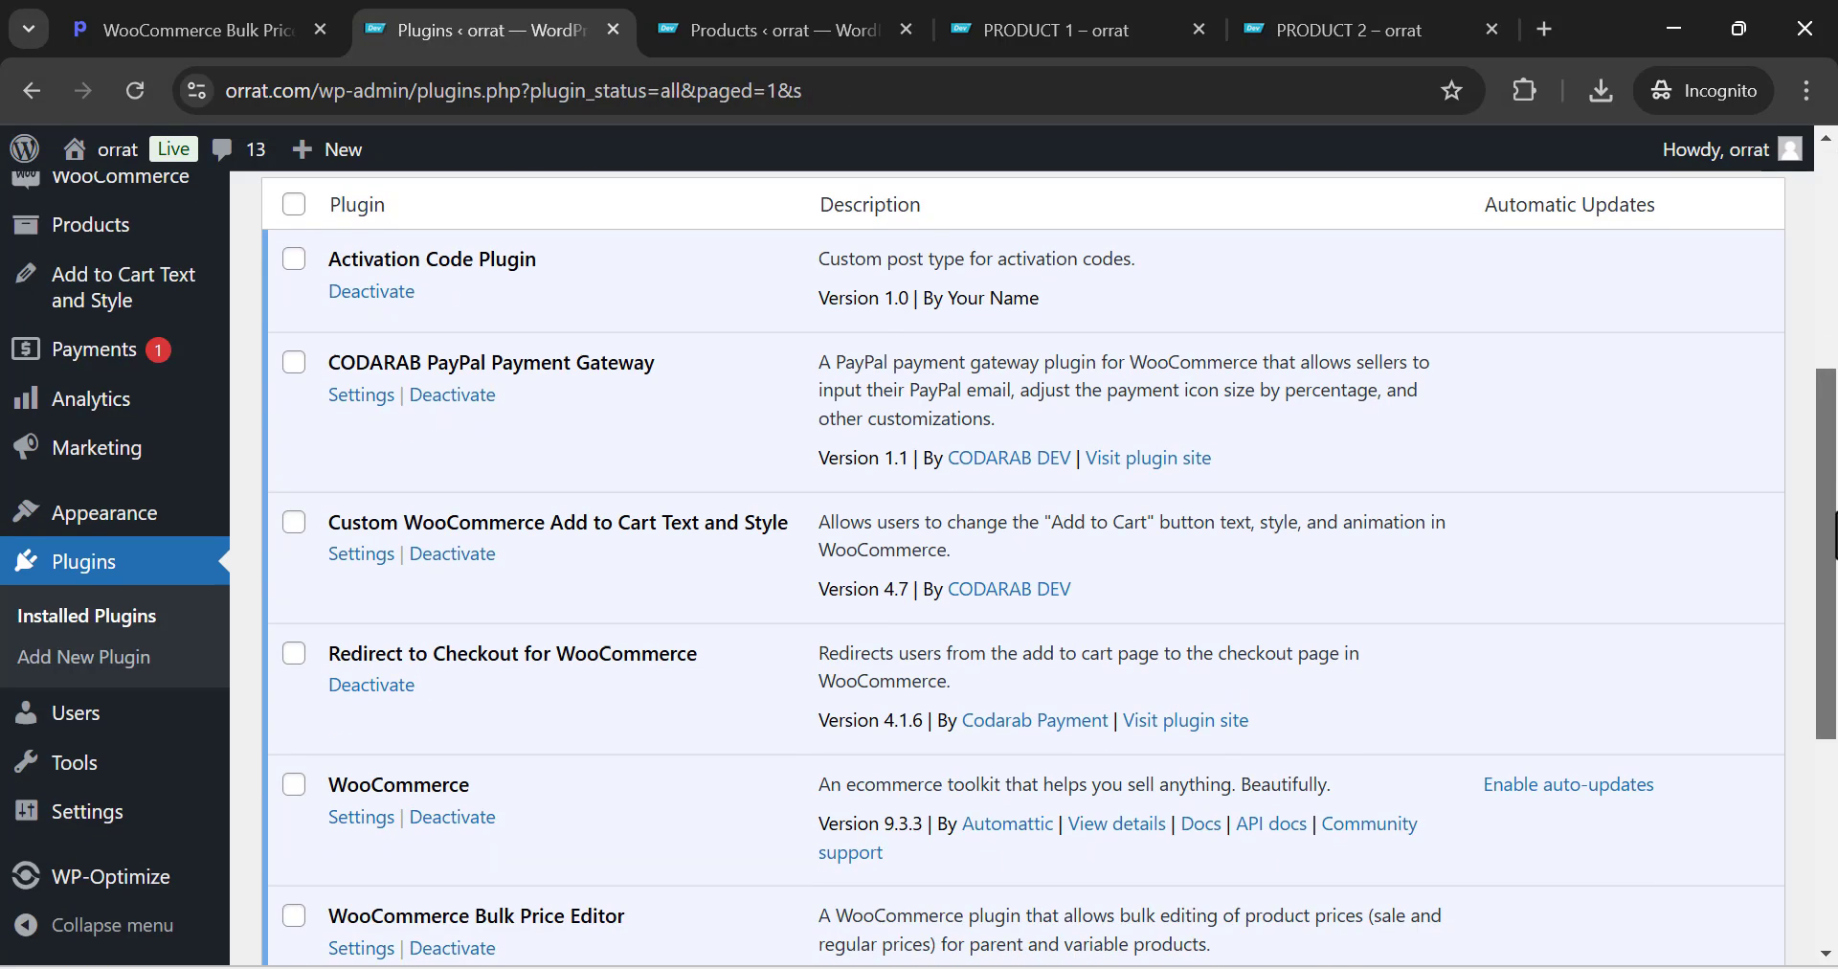
{"action": "scroll", "coordinate": [651, 663], "scroll_direction": "down", "scroll_amount": 3}
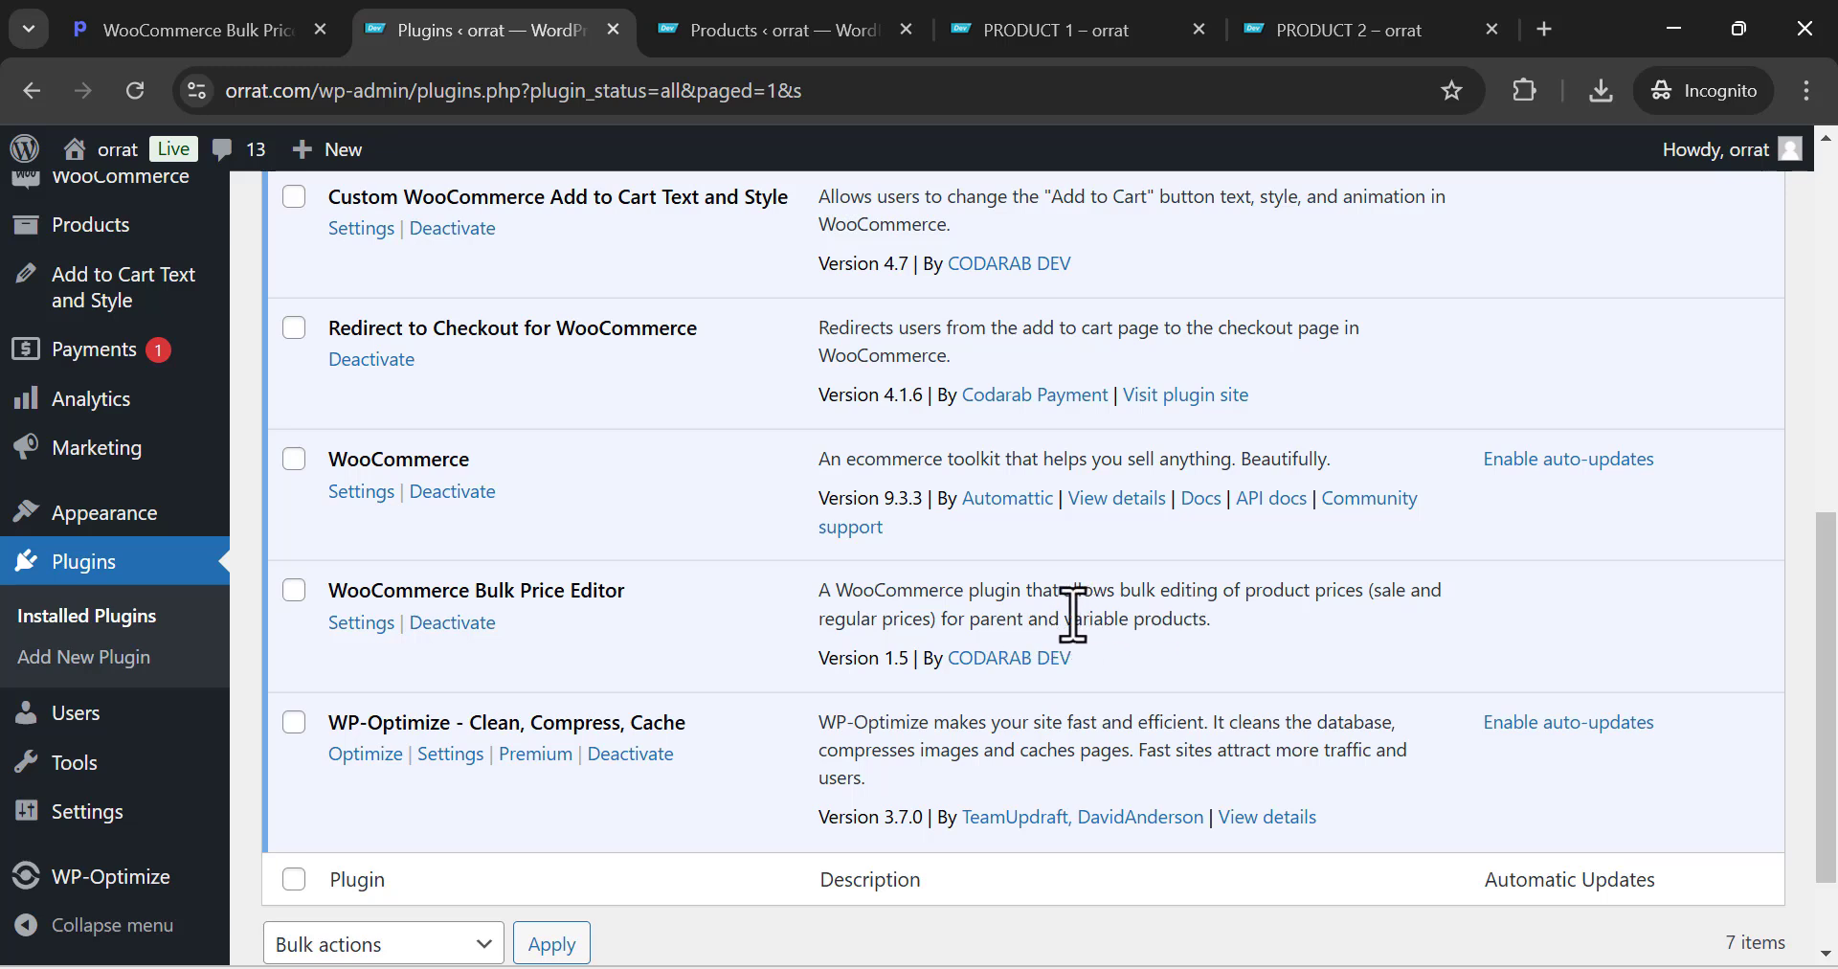
{"action": "left_click_drag", "start_coordinate": [1073, 613], "coordinate": [1222, 637]}
{"action": "left_click", "coordinate": [1222, 636]}
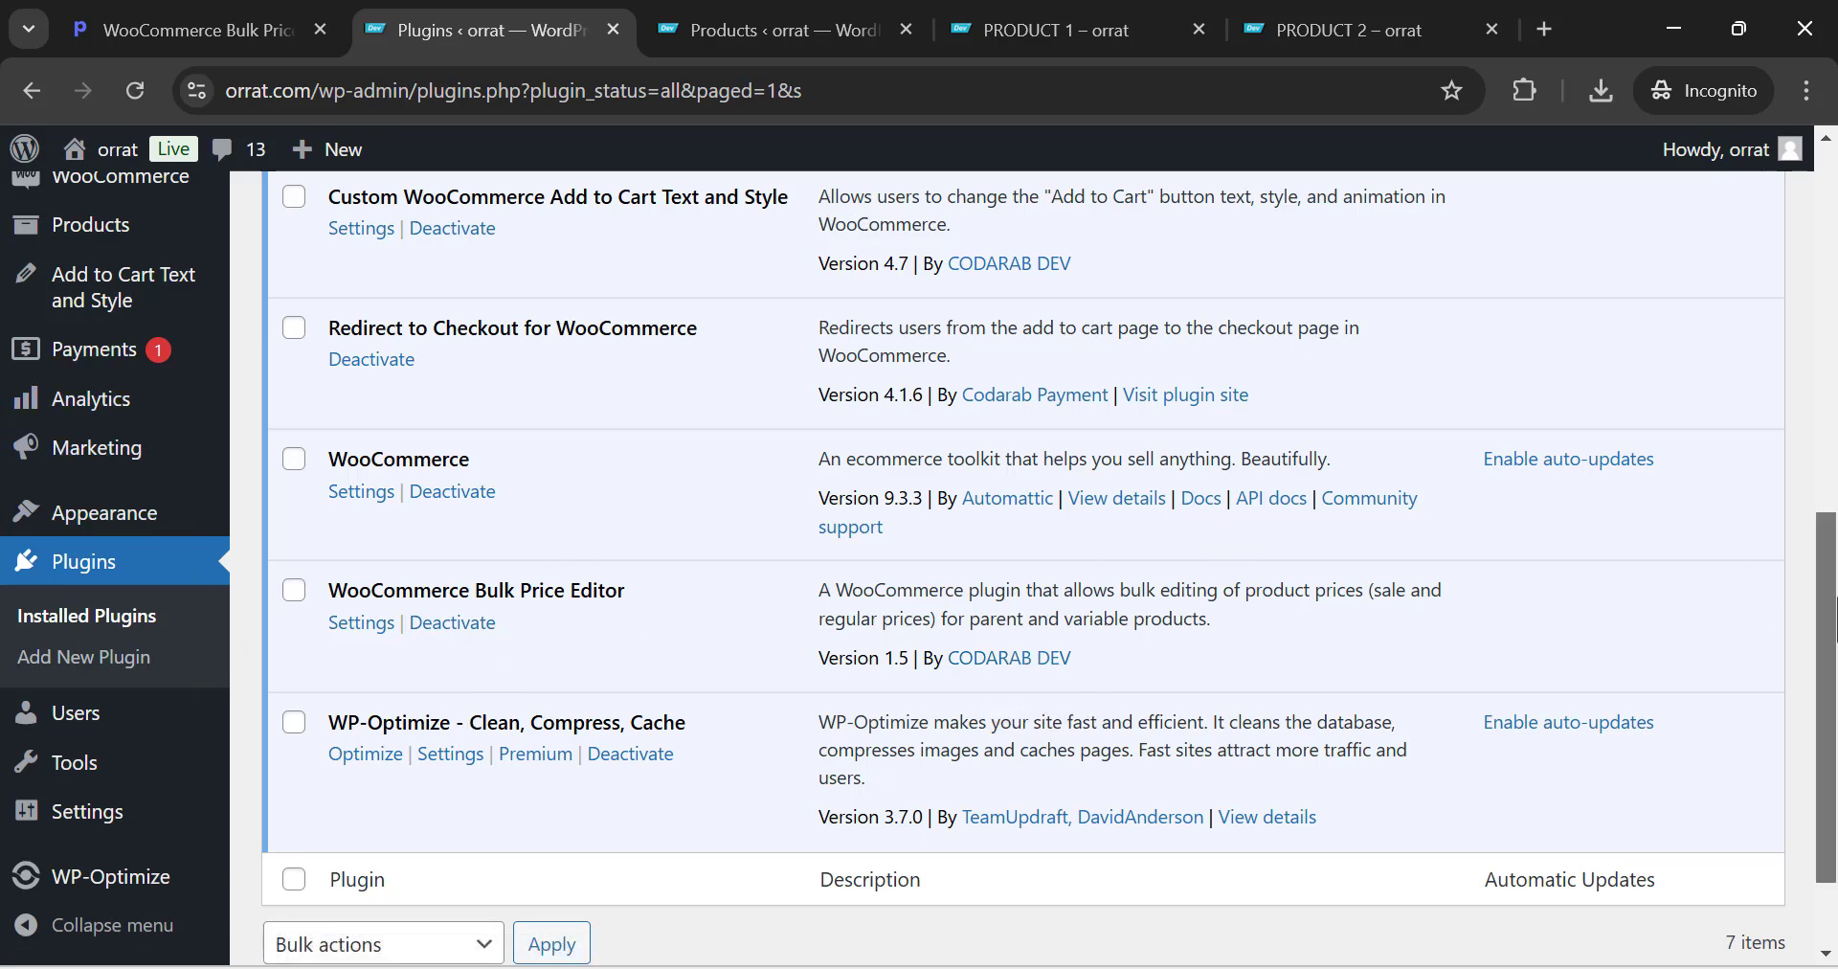
Open the WooCommerce Bulk Price Editor page in the site administration
{"action": "scroll", "coordinate": [1828, 575], "scroll_direction": "up", "scroll_amount": 1}
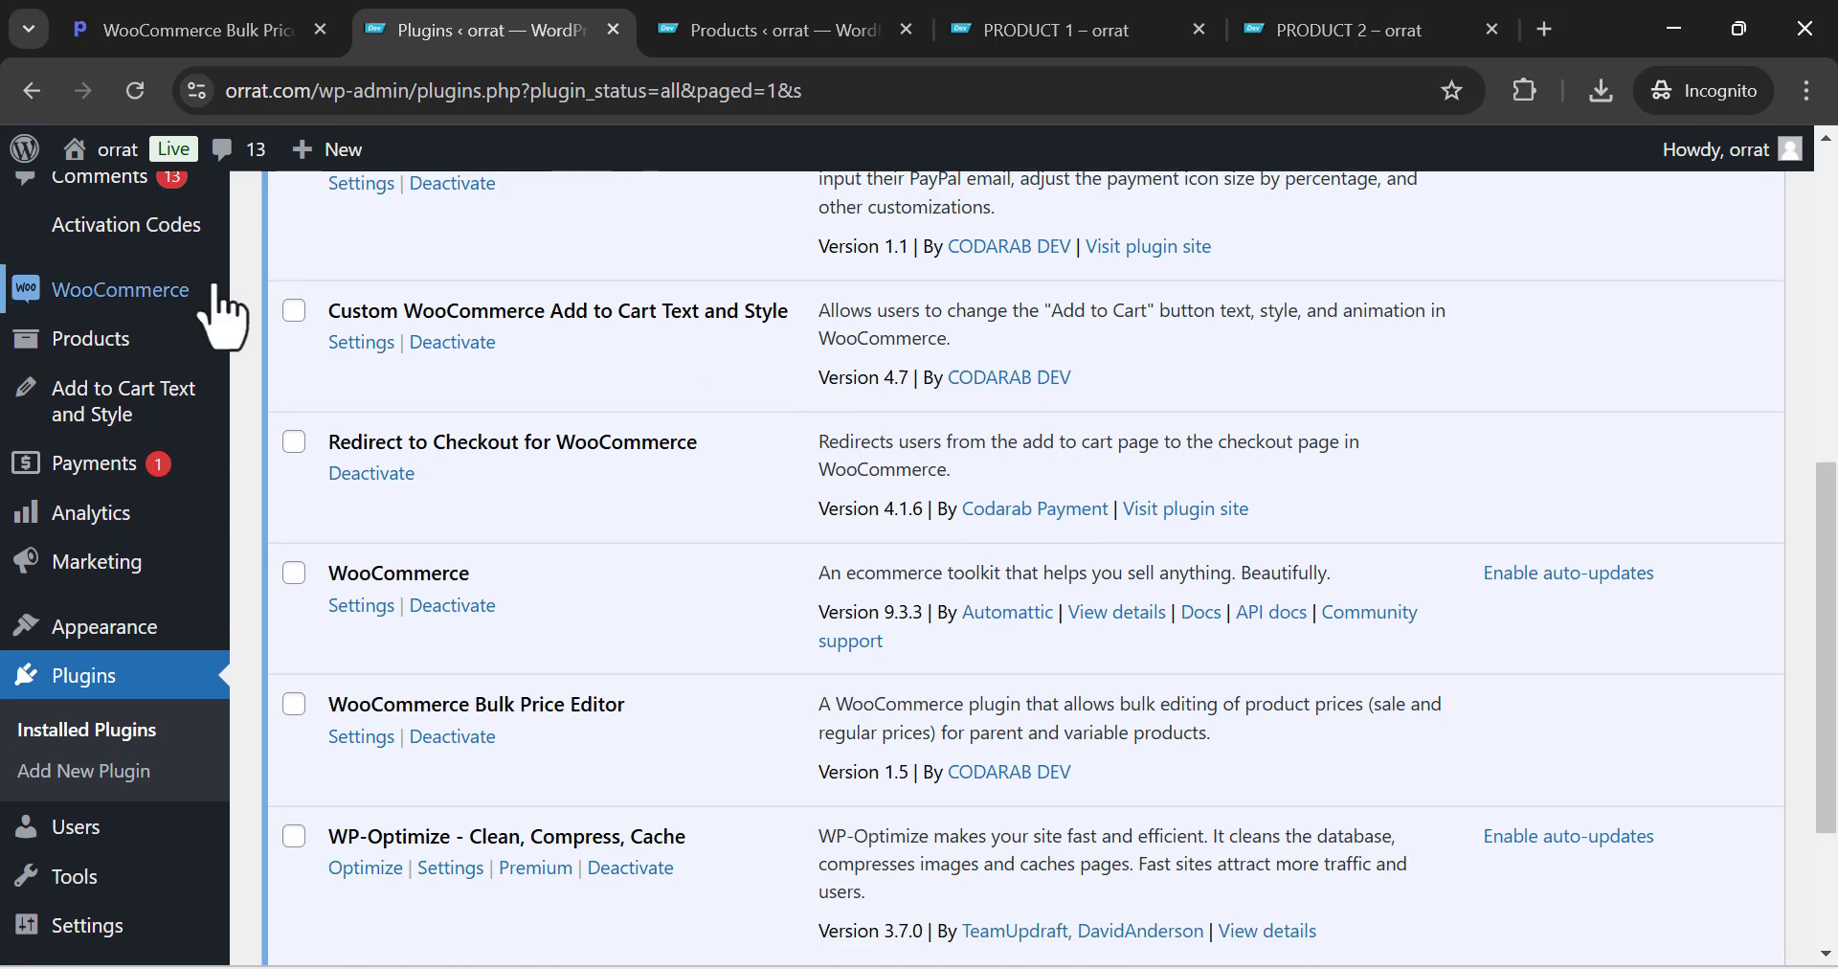
{"action": "mouse_move", "coordinate": [205, 296]}
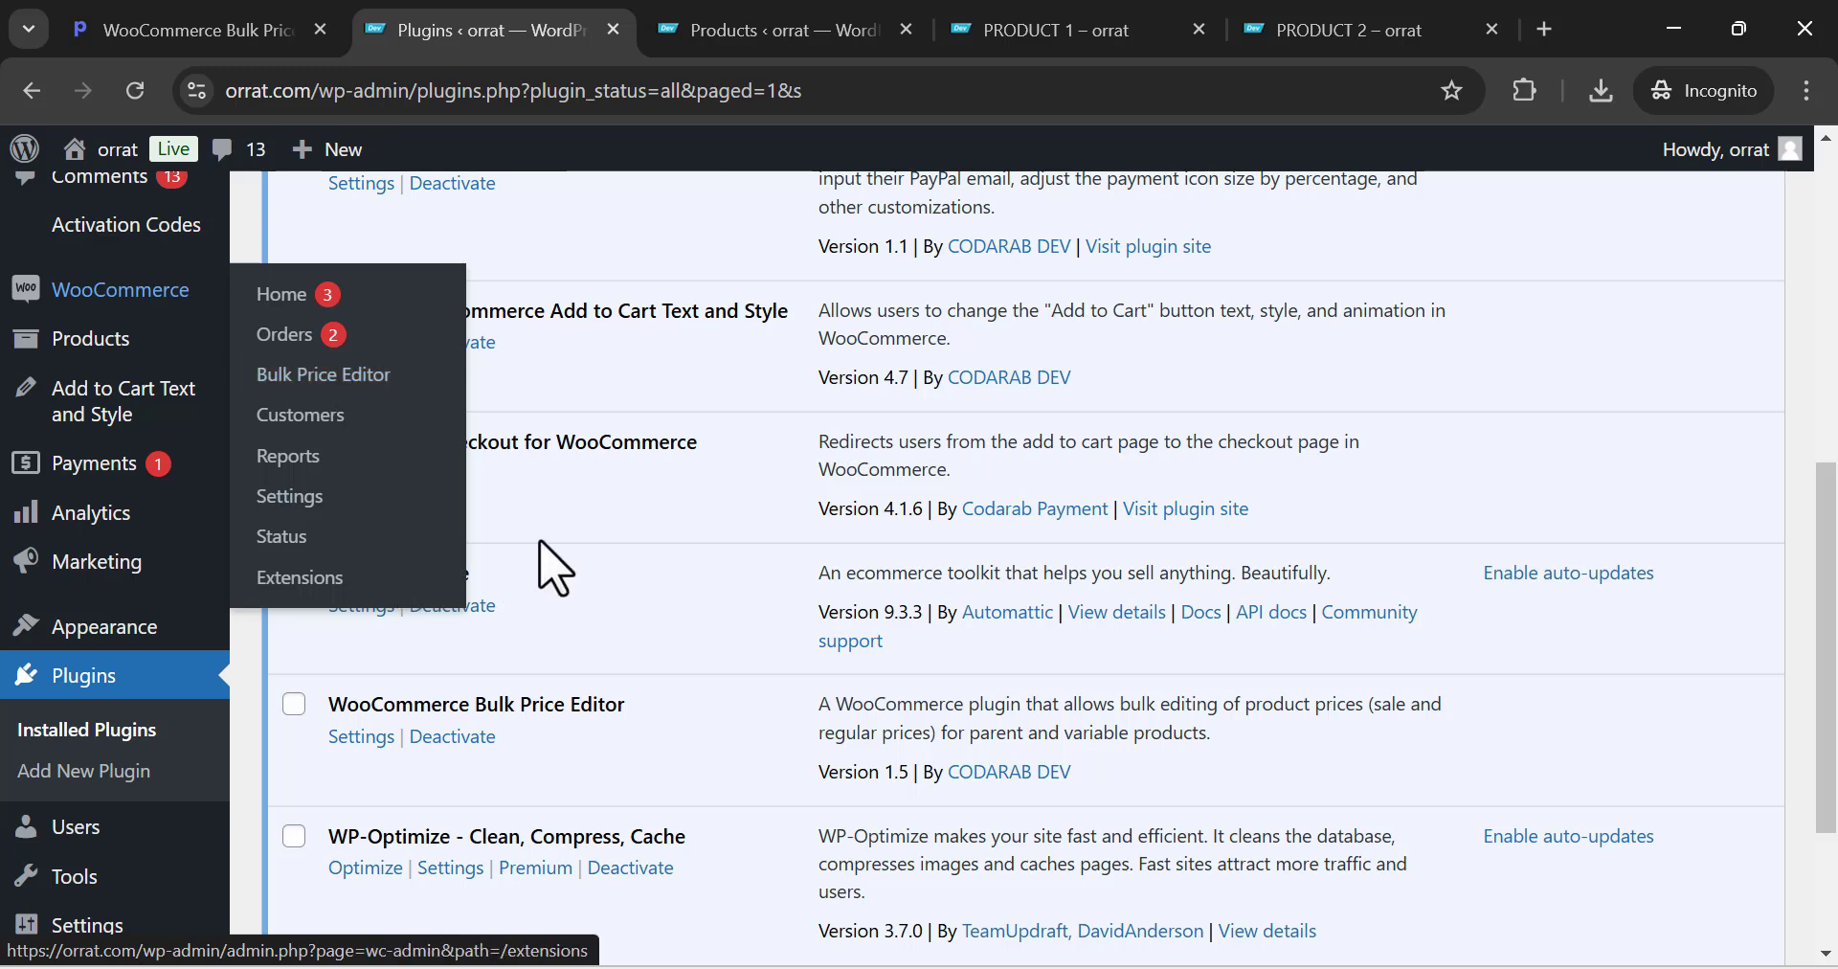
{"action": "left_click", "coordinate": [361, 607]}
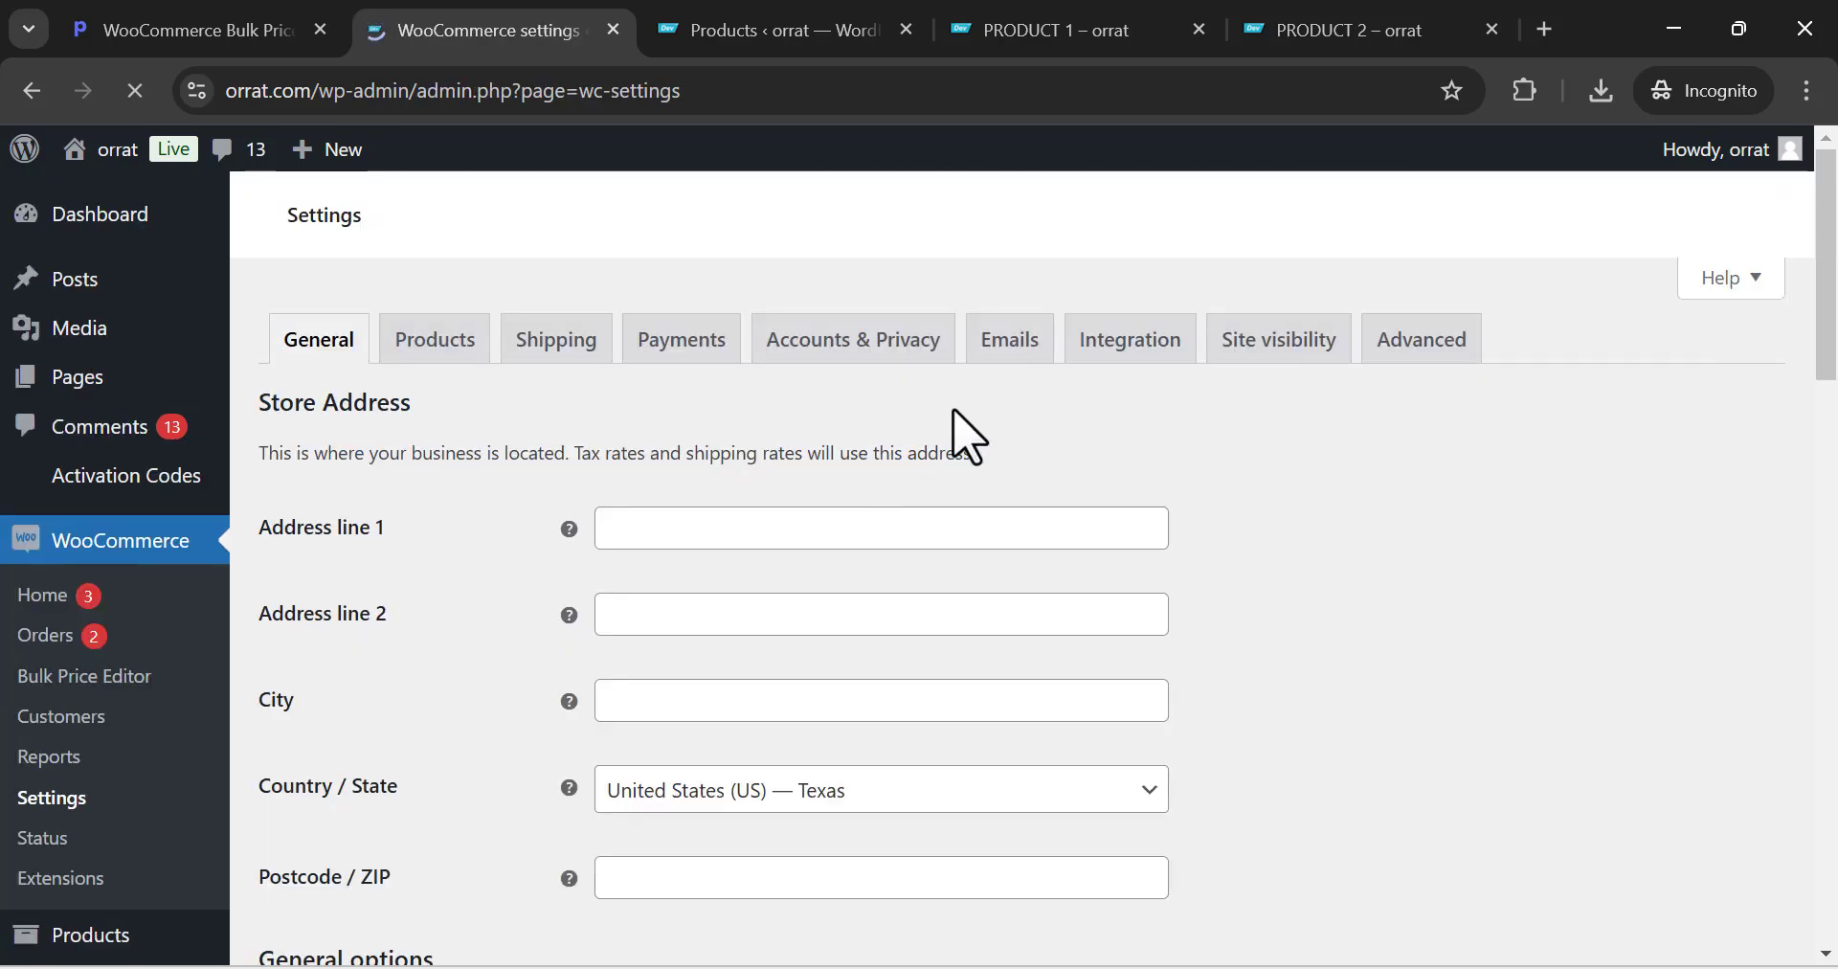
{"action": "left_click", "coordinate": [38, 96]}
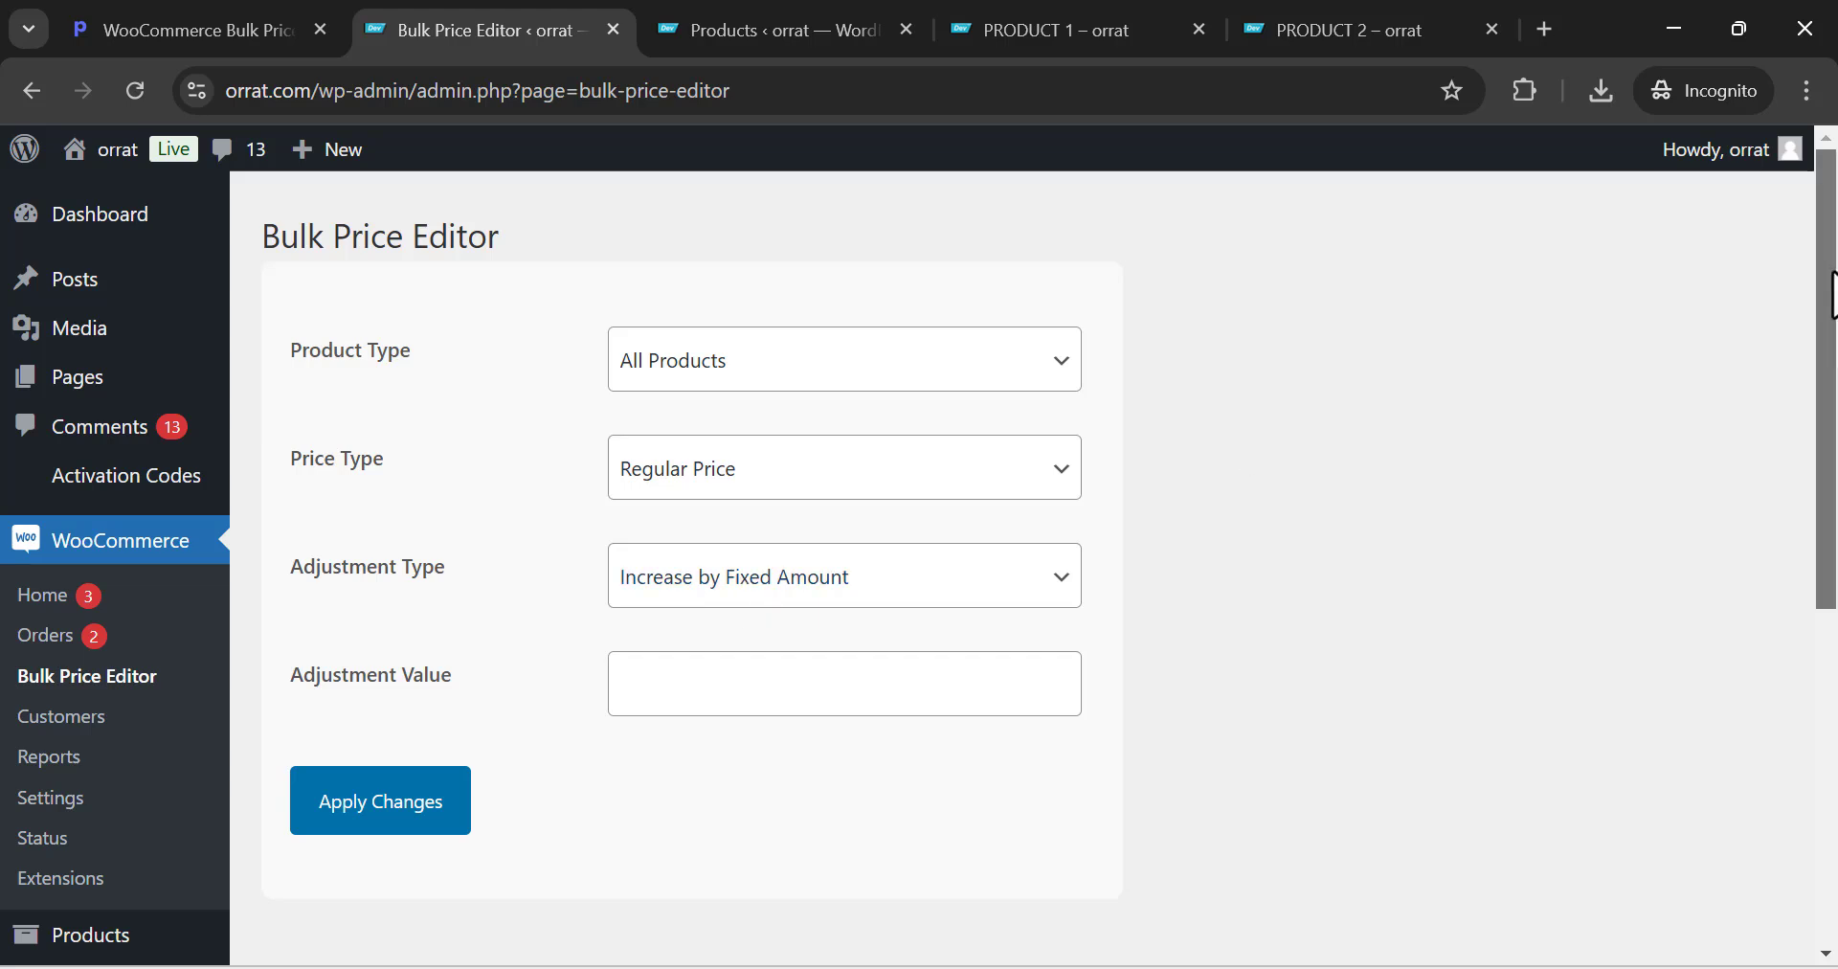
{"action": "mouse_move", "coordinate": [1829, 287]}
{"action": "left_mouse_down"}
{"action": "mouse_move", "coordinate": [1829, 473]}
{"action": "mouse_move", "coordinate": [1829, 279]}
{"action": "left_mouse_up"}
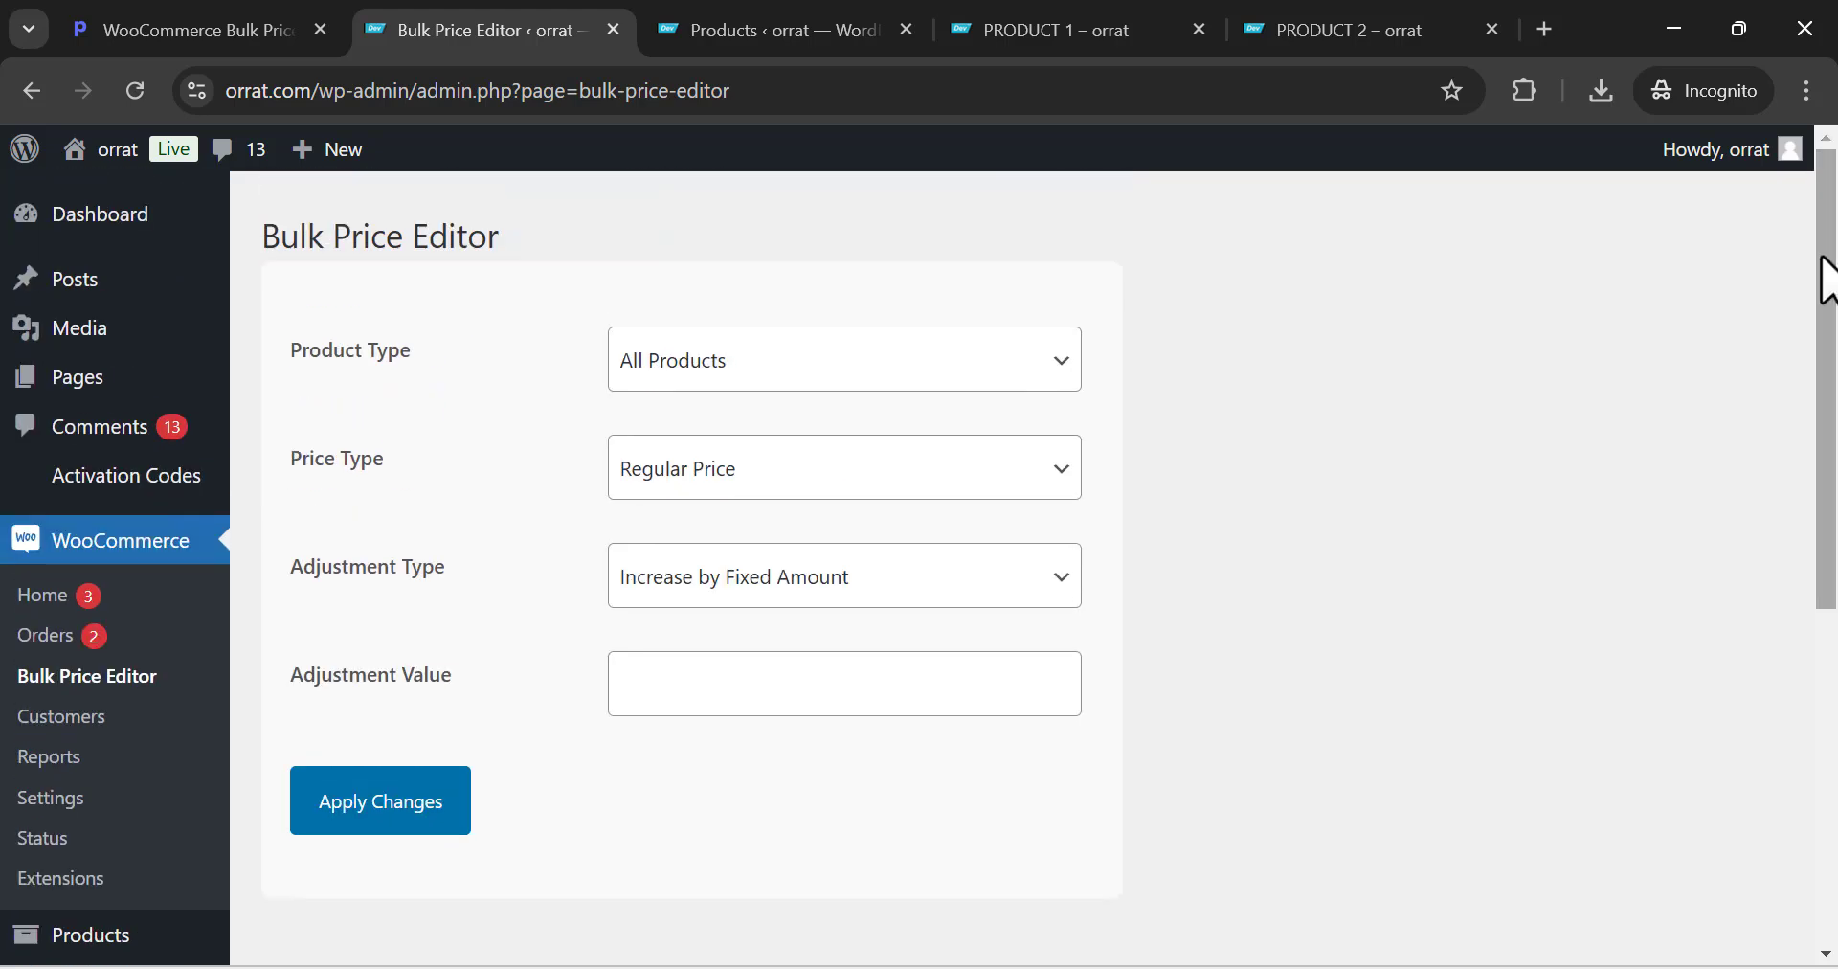
Close the products list tab and view the PRODUCT 1 and PRODUCT 2 pages again
{"action": "left_click", "coordinate": [862, 30]}
{"action": "left_click", "coordinate": [906, 30]}
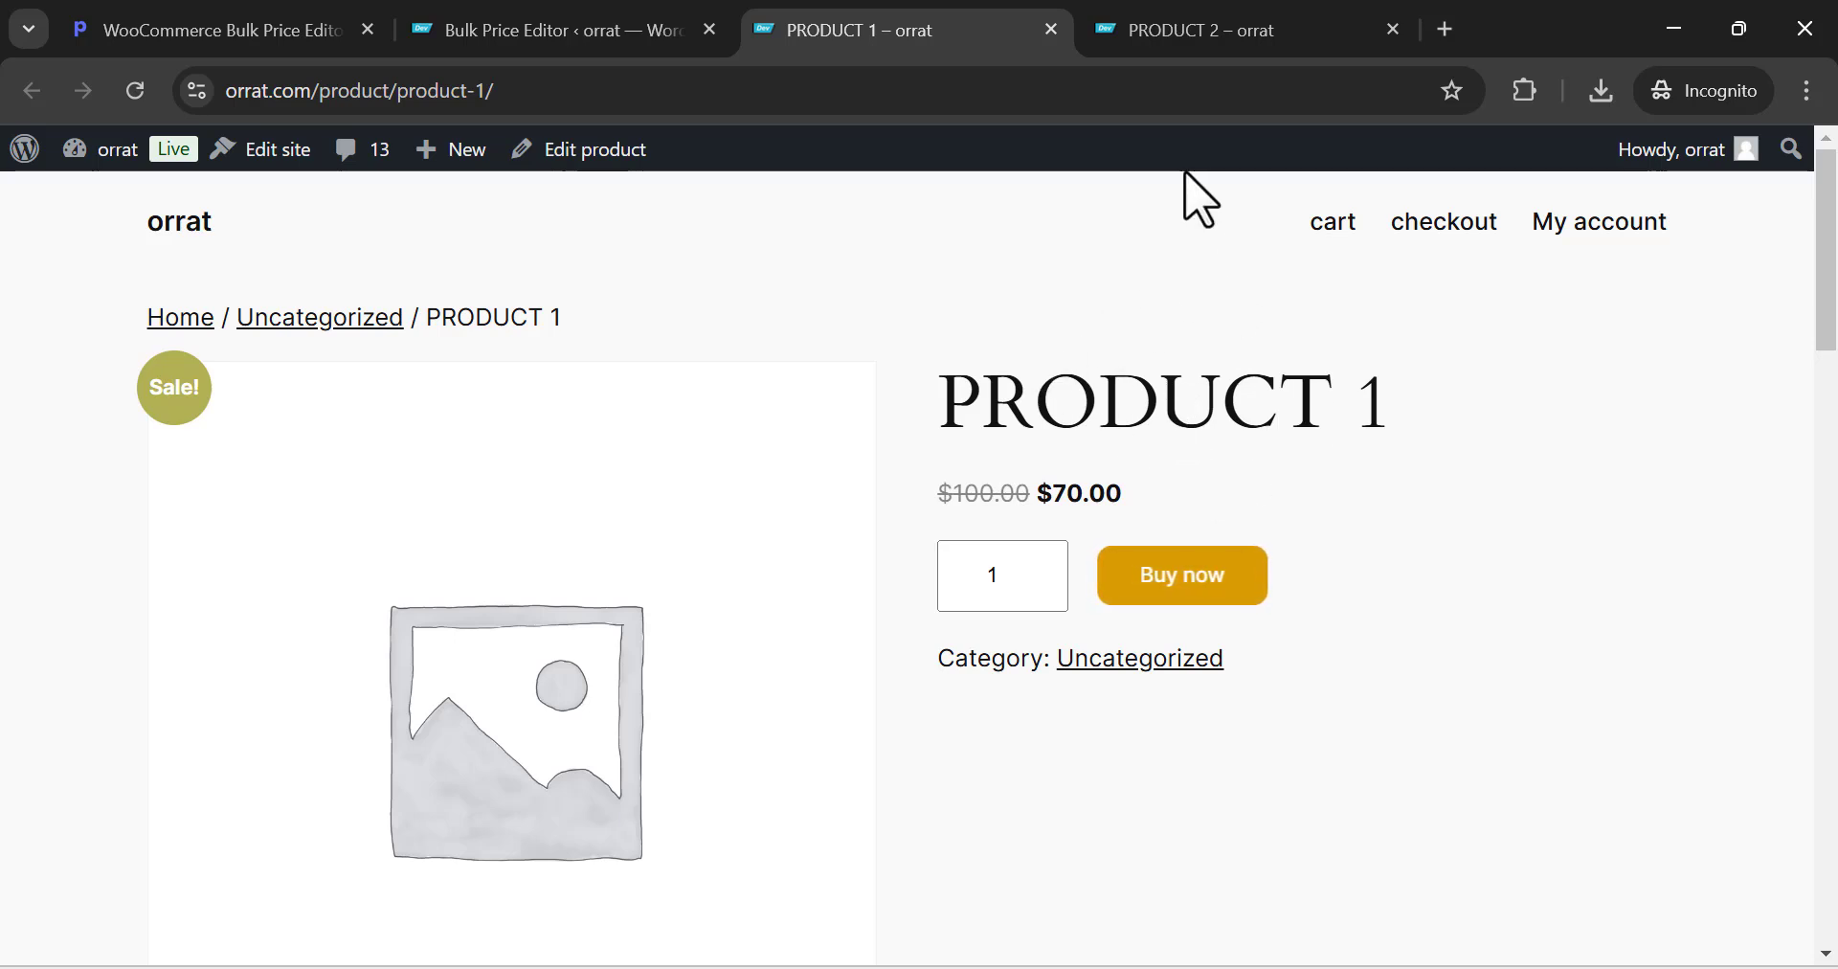
{"action": "left_click", "coordinate": [1192, 29]}
{"action": "left_click", "coordinate": [1214, 23]}
{"action": "left_click", "coordinate": [936, 23]}
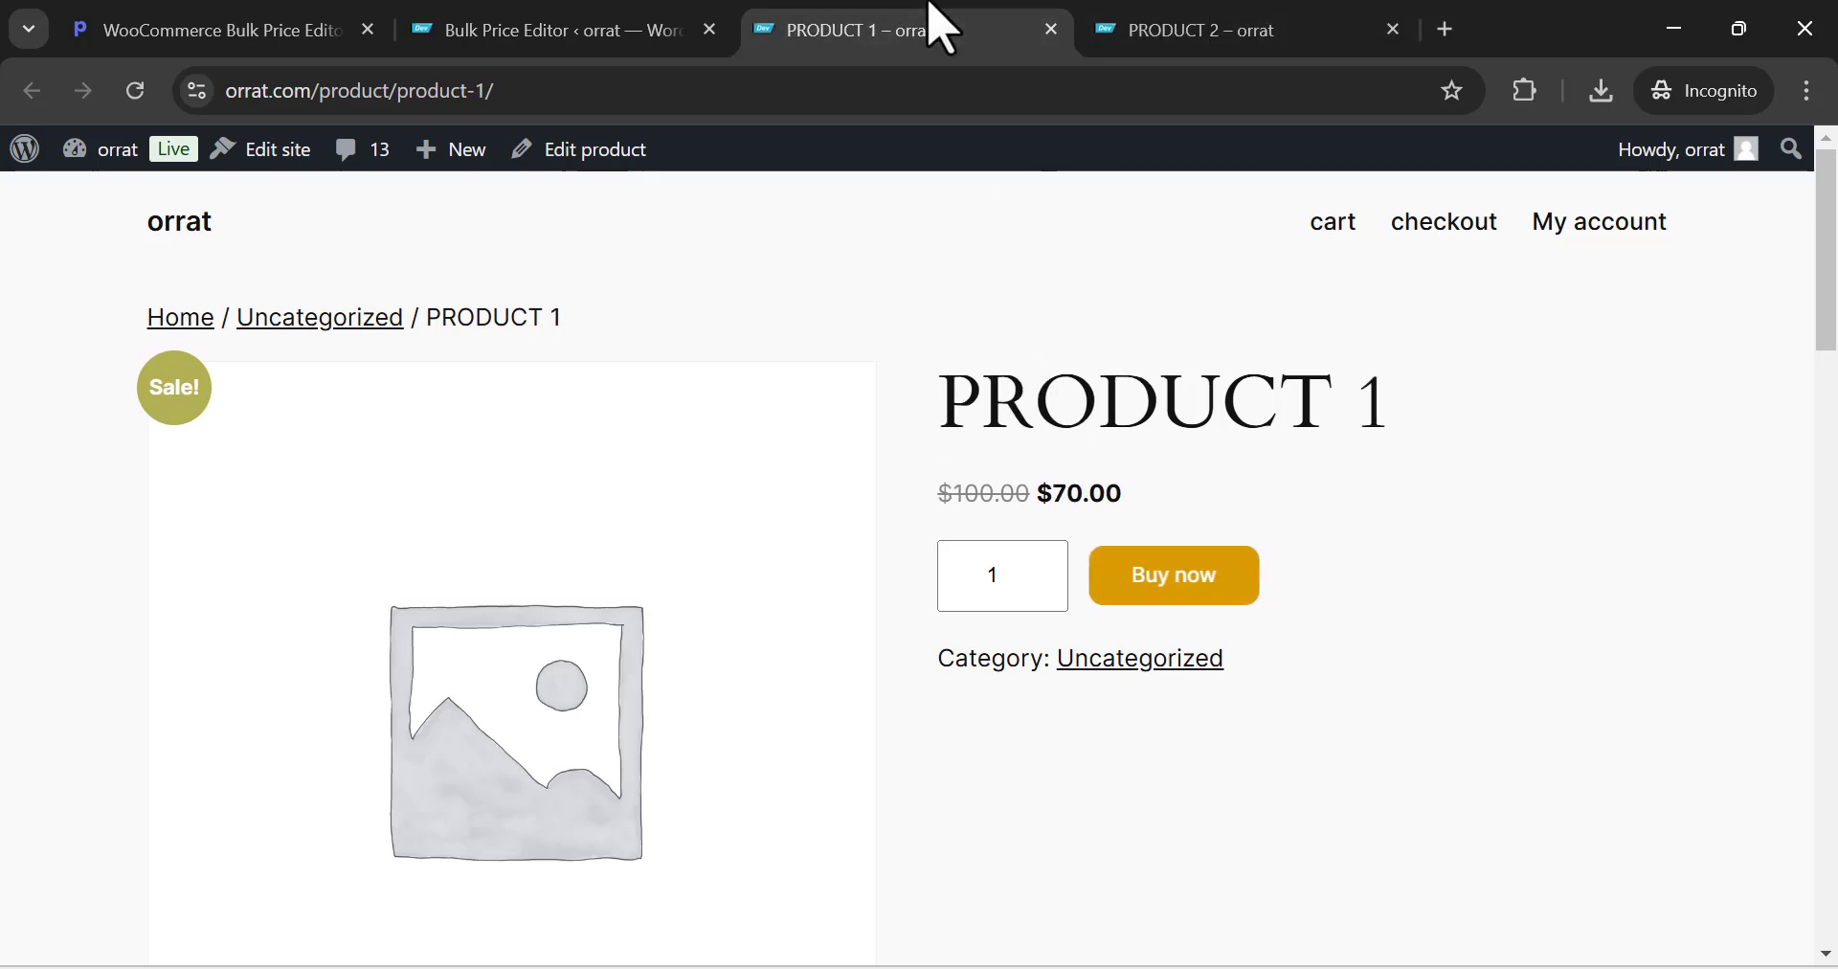
In the Bulk Price Editor, set the product type to All Products and the price type to Regular Price
{"action": "left_click", "coordinate": [537, 23]}
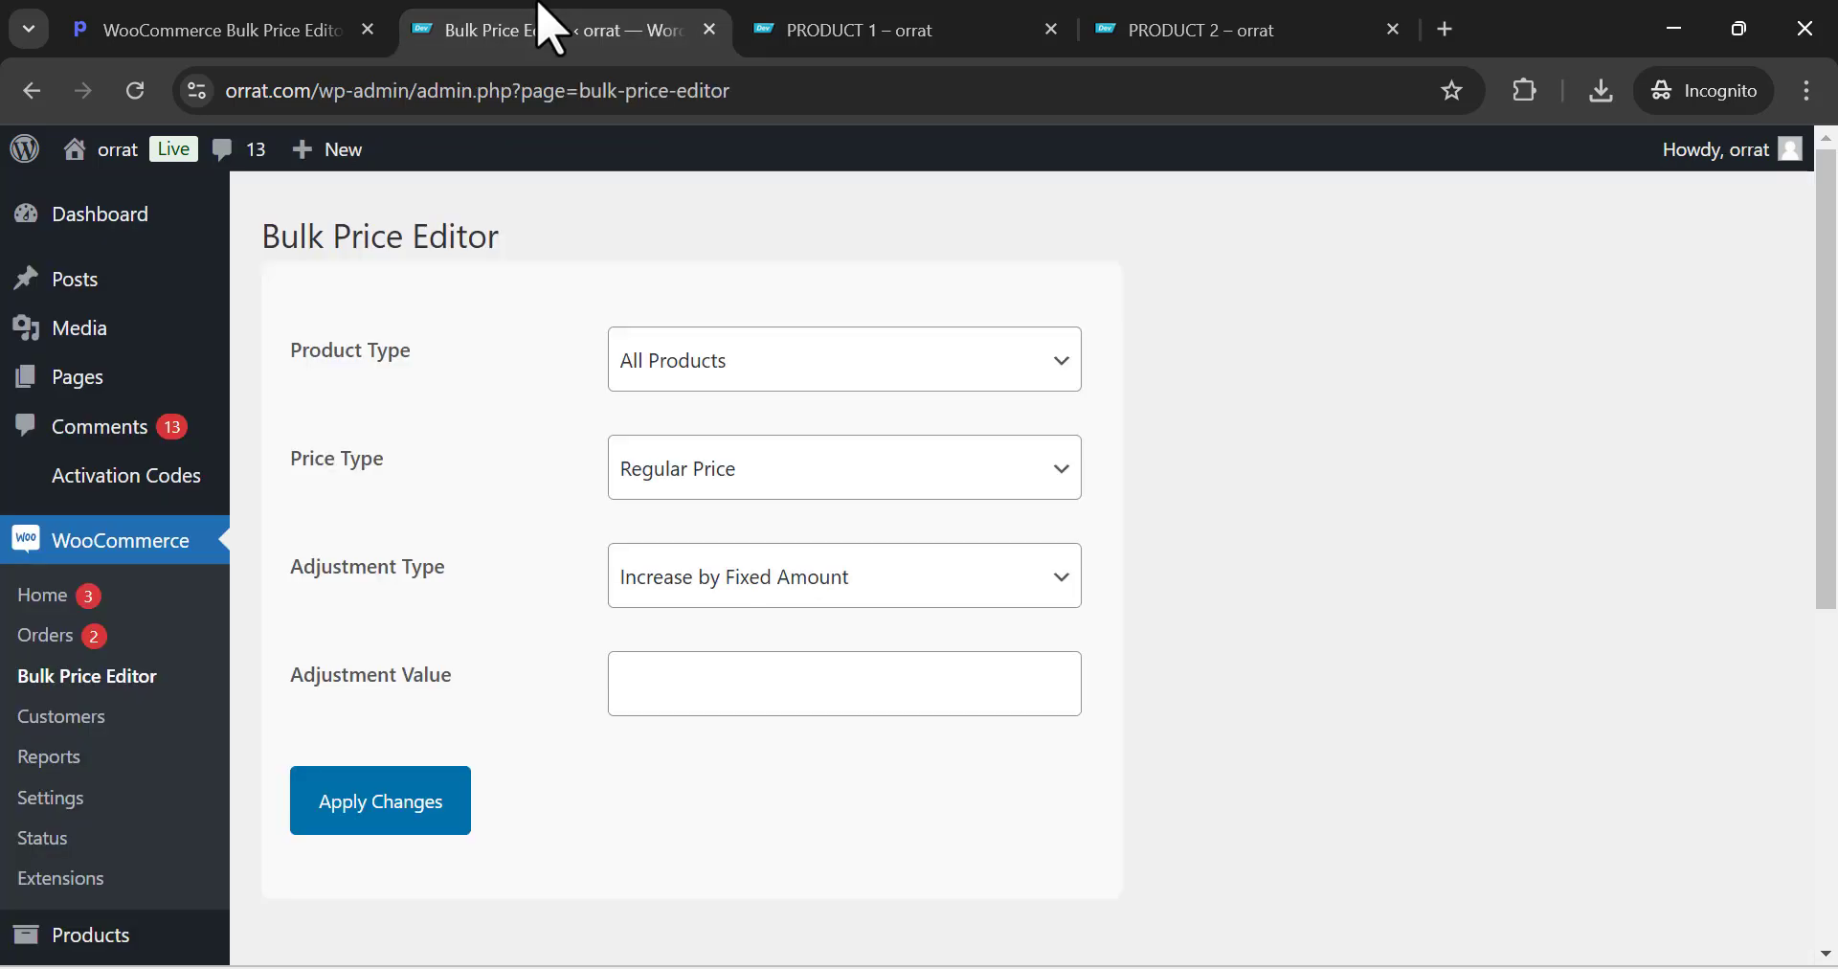
{"action": "left_click", "coordinate": [659, 360]}
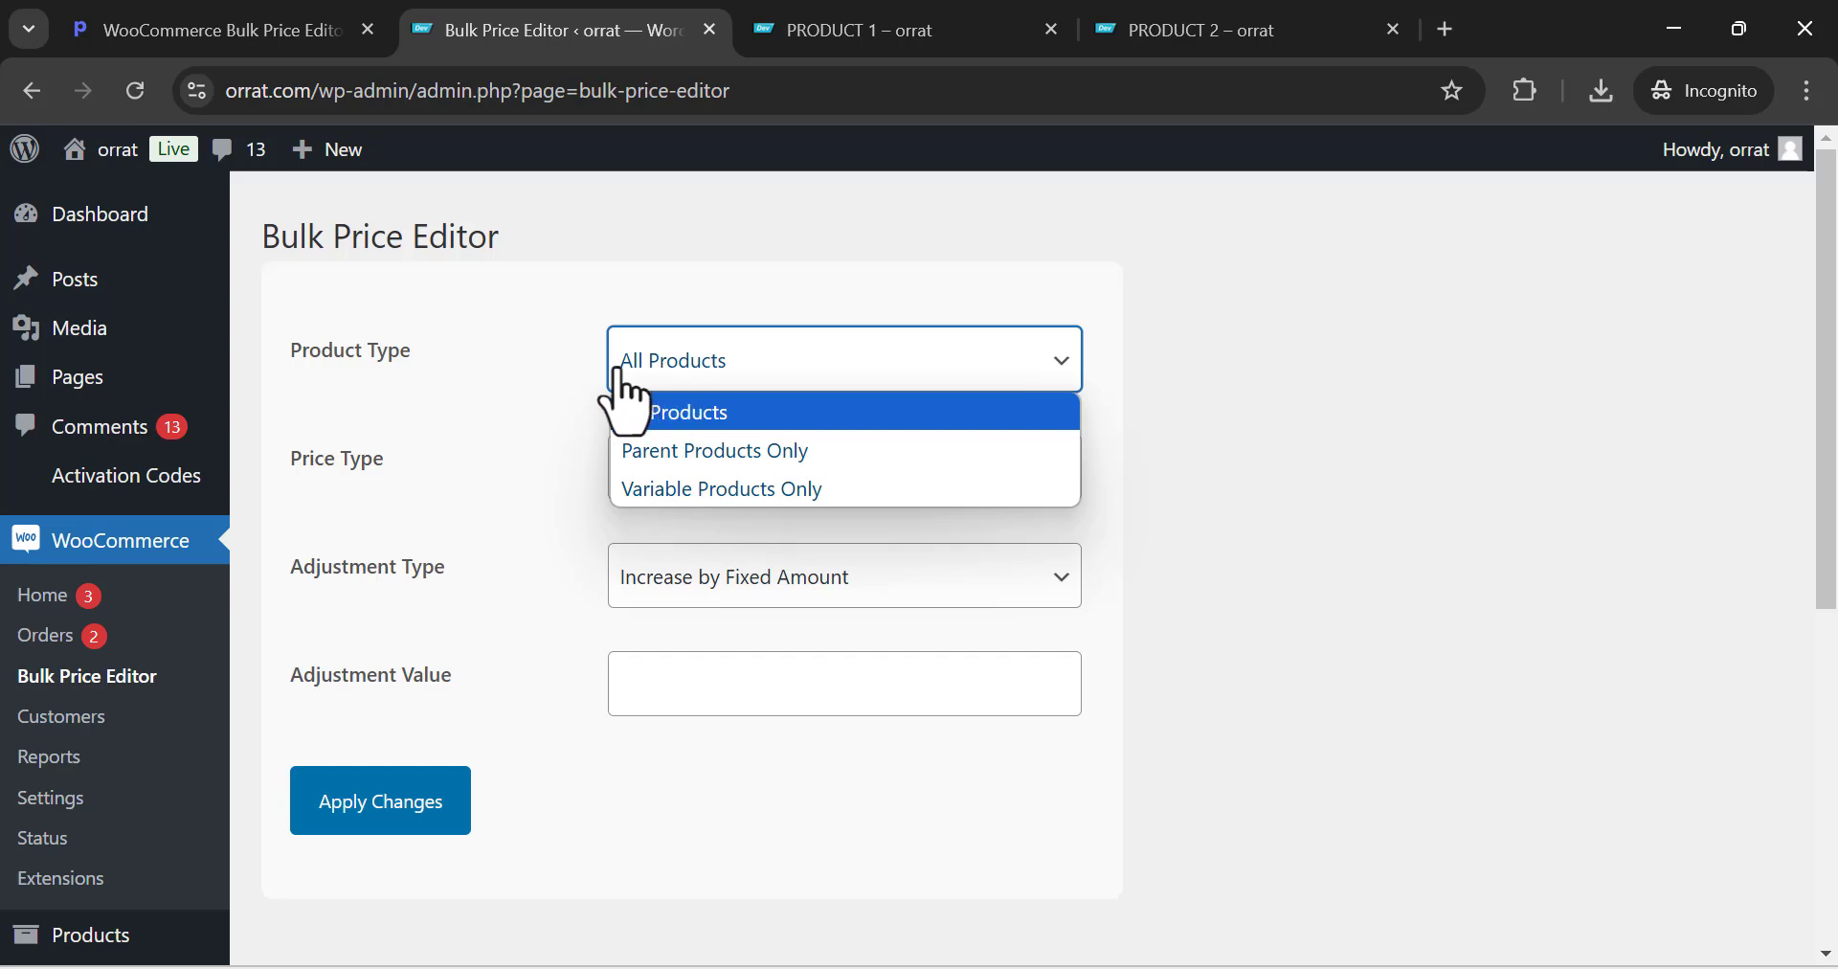
{"action": "left_click", "coordinate": [709, 412]}
{"action": "left_click", "coordinate": [653, 484]}
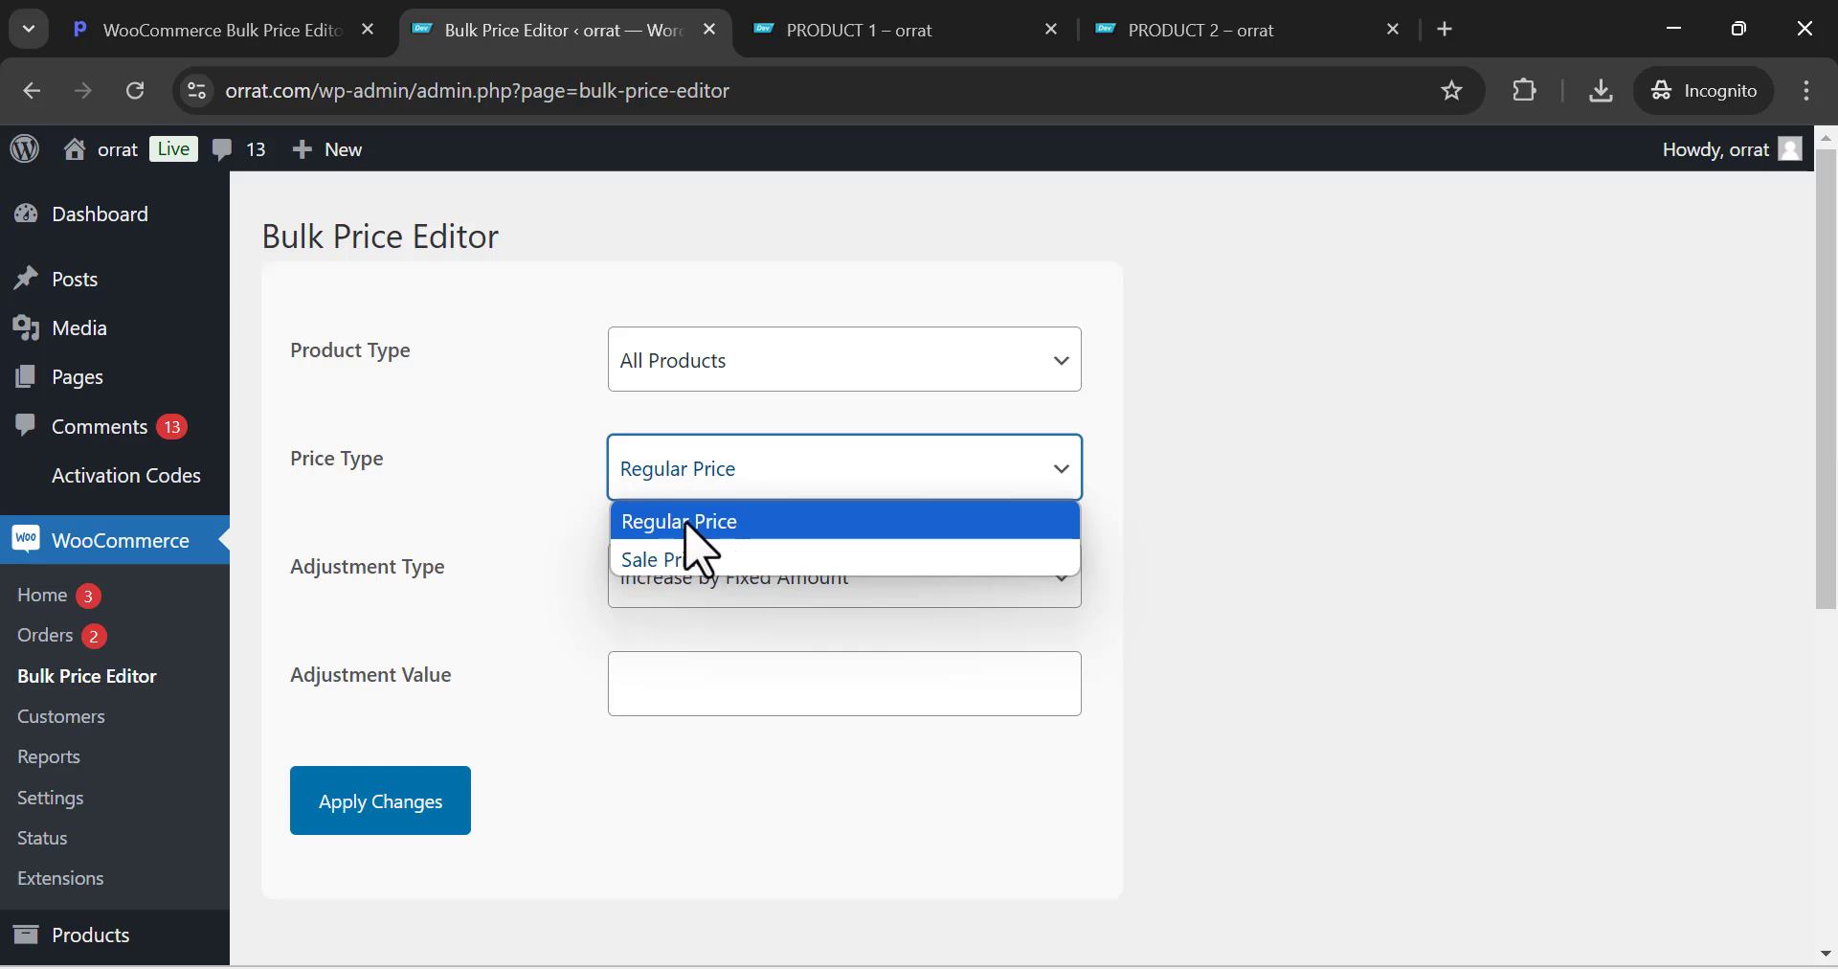
{"action": "left_click", "coordinate": [687, 524]}
Check the crossed-out regular prices on the PRODUCT 1 and PRODUCT 2 pages
{"action": "left_click", "coordinate": [821, 34]}
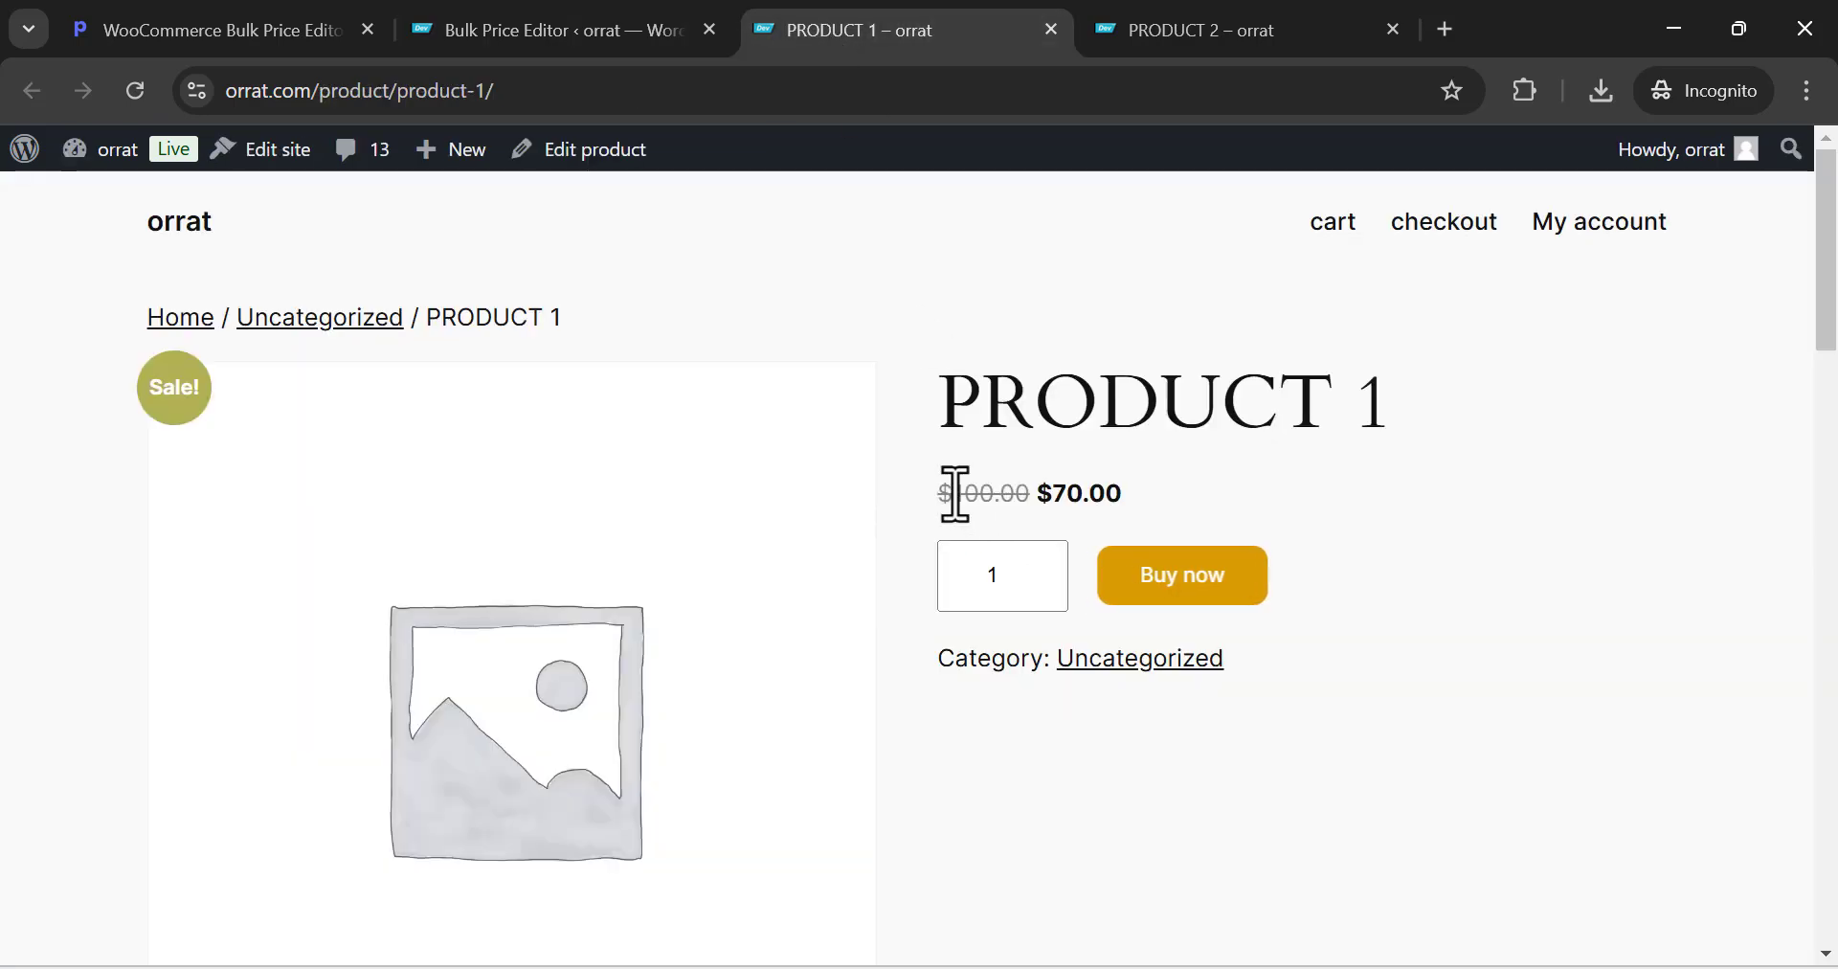
{"action": "left_click_drag", "start_coordinate": [956, 494], "coordinate": [1032, 493]}
{"action": "left_click", "coordinate": [1110, 34]}
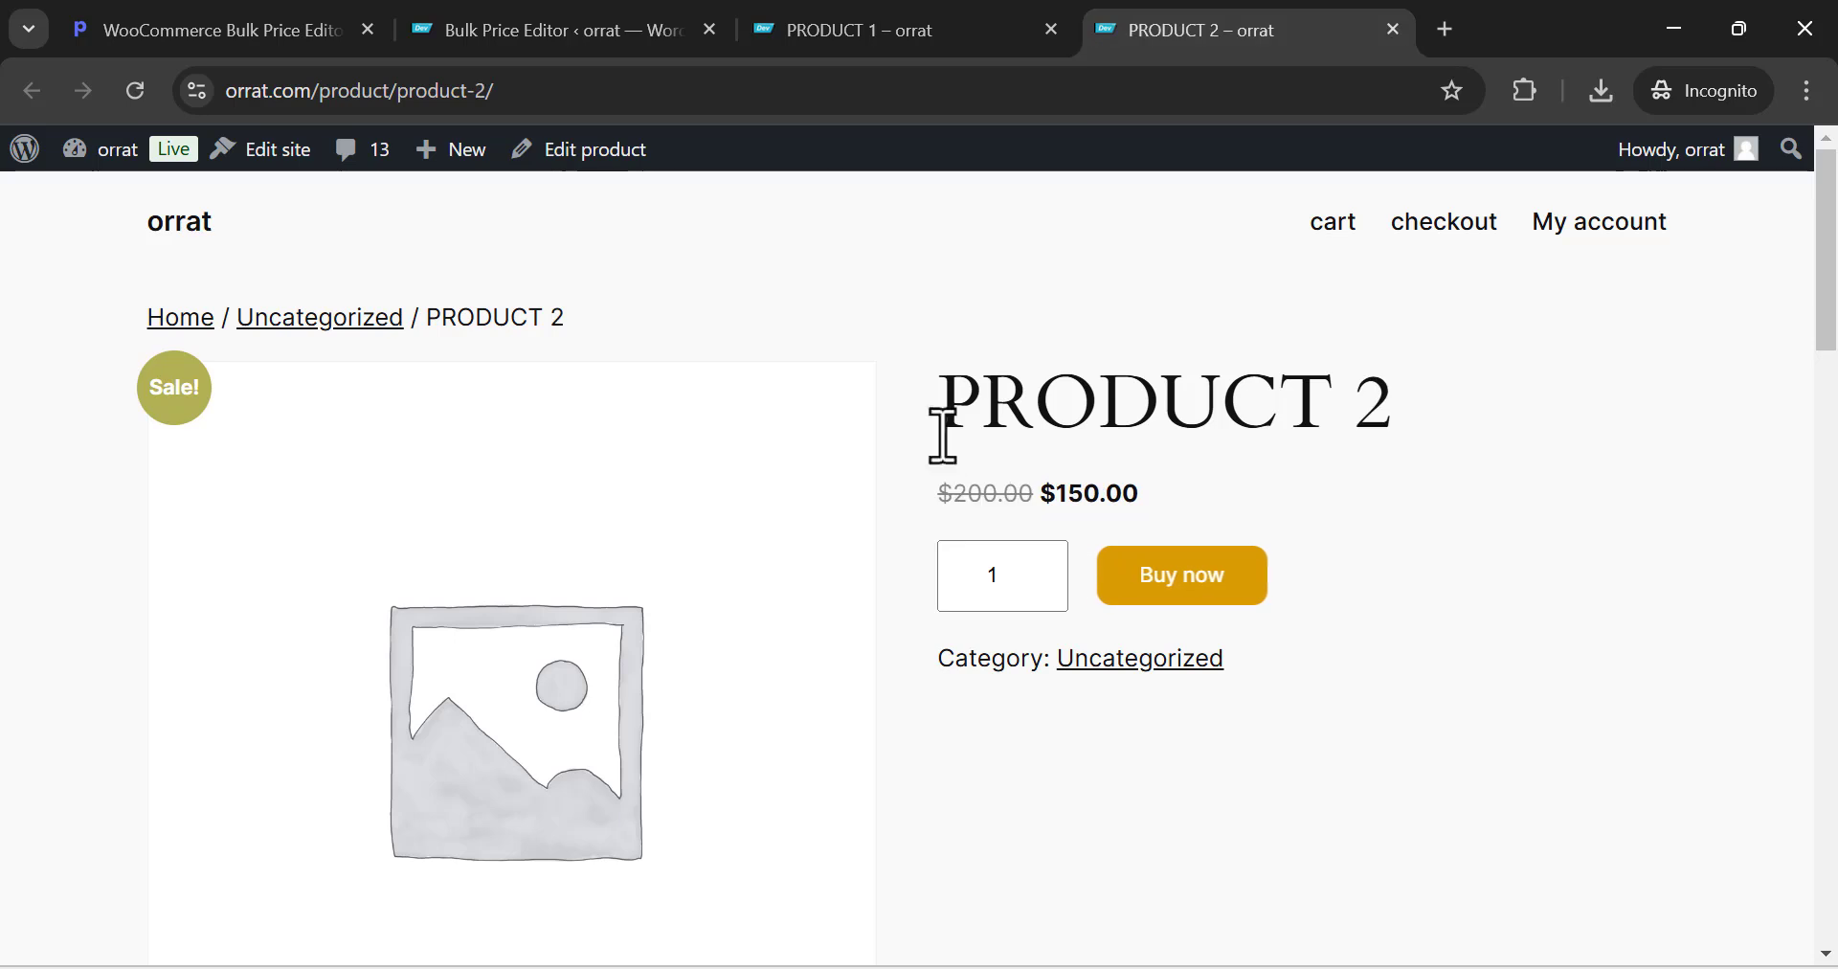
{"action": "left_click_drag", "start_coordinate": [954, 493], "coordinate": [1035, 494]}
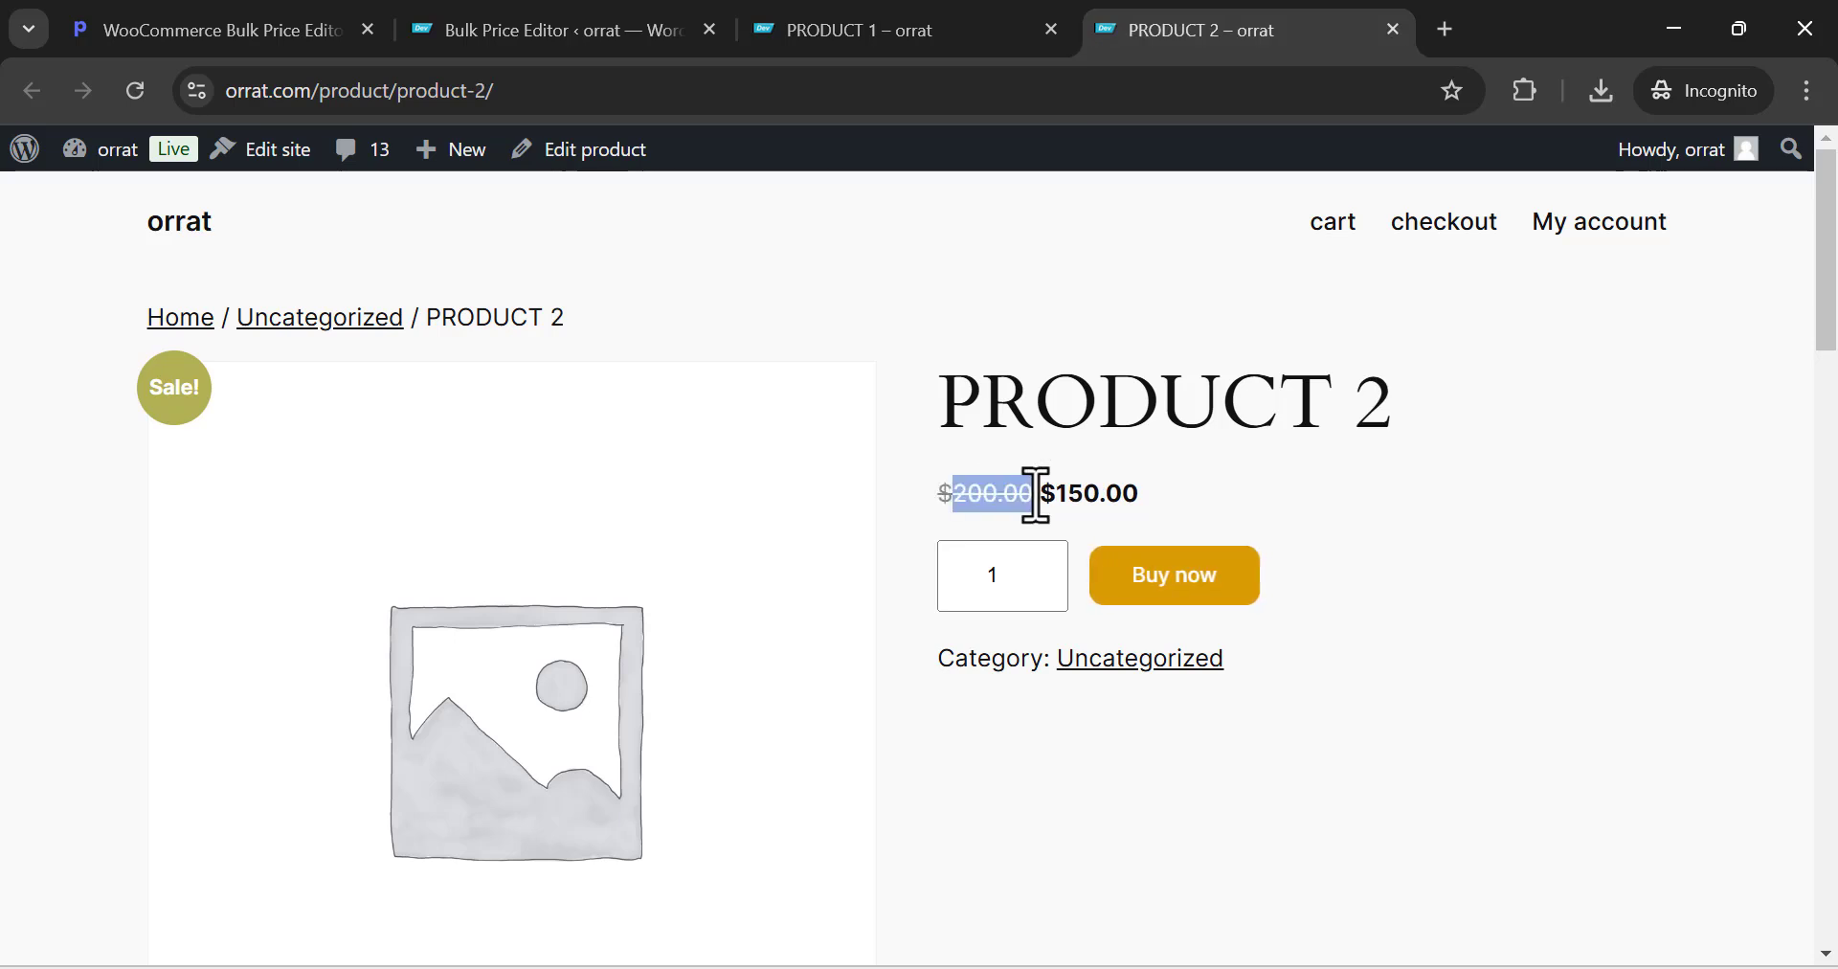
Set the Bulk Price Editor's adjustment type to Increase by Fixed Amount
{"action": "left_click", "coordinate": [574, 27]}
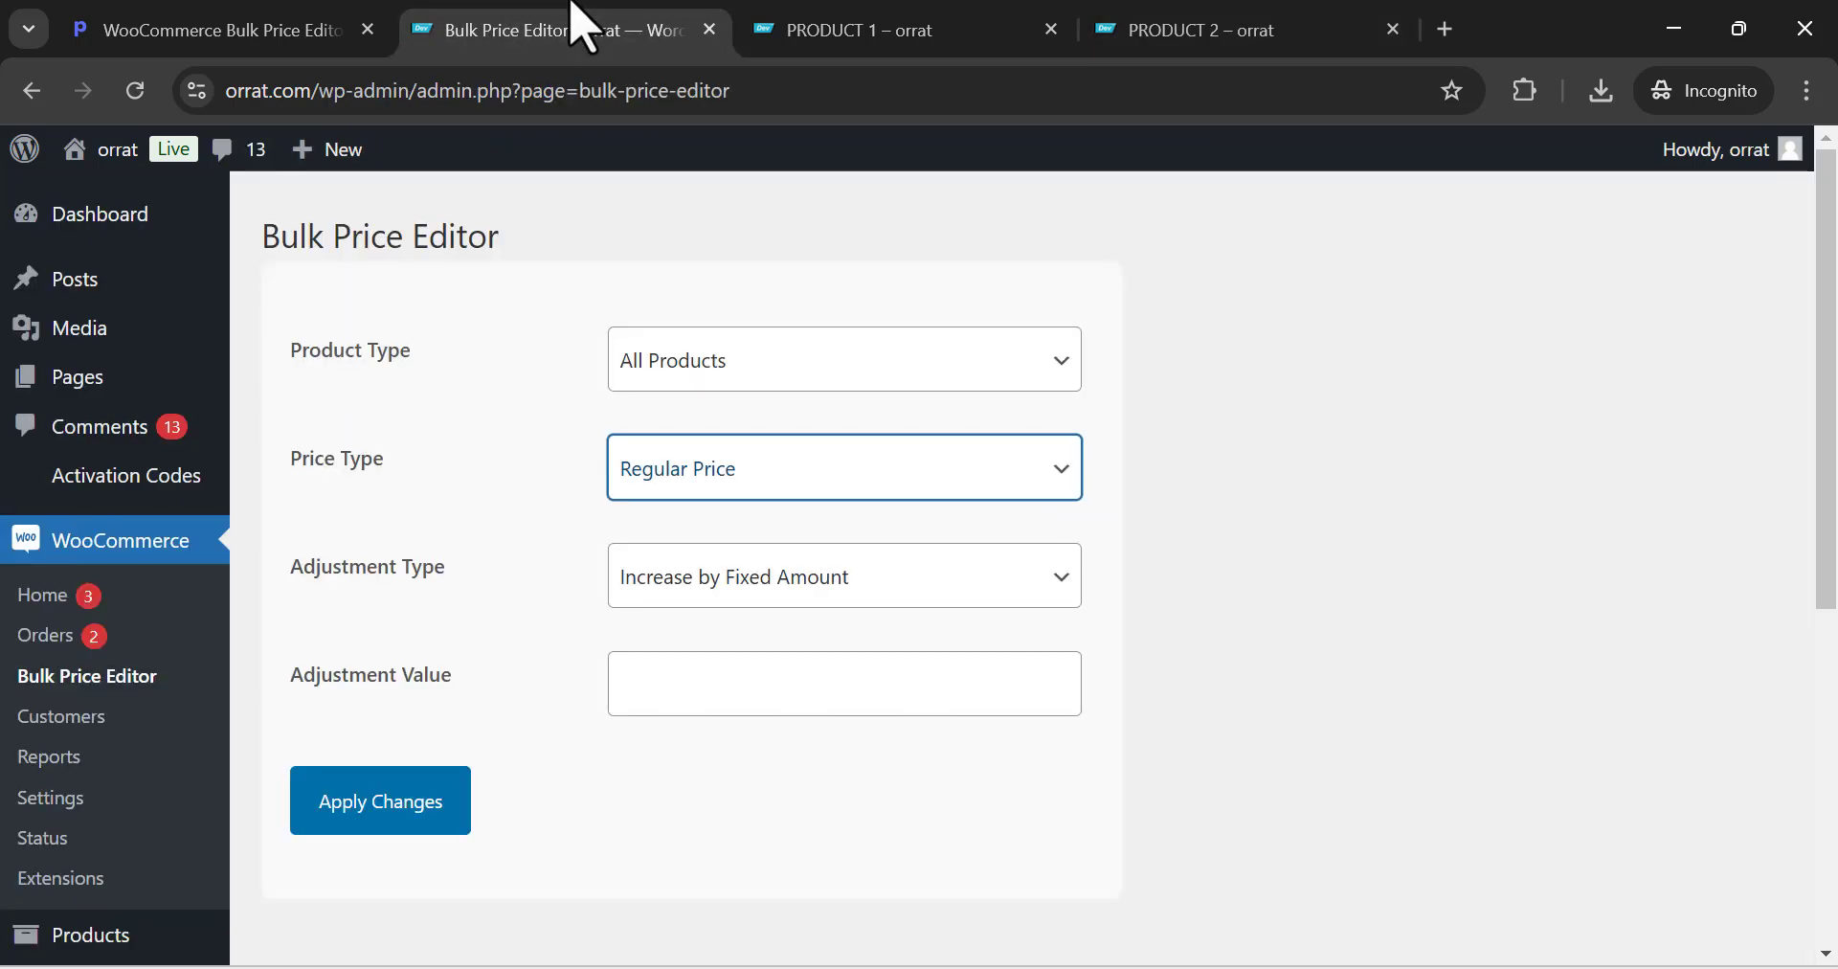
{"action": "left_click", "coordinate": [686, 584]}
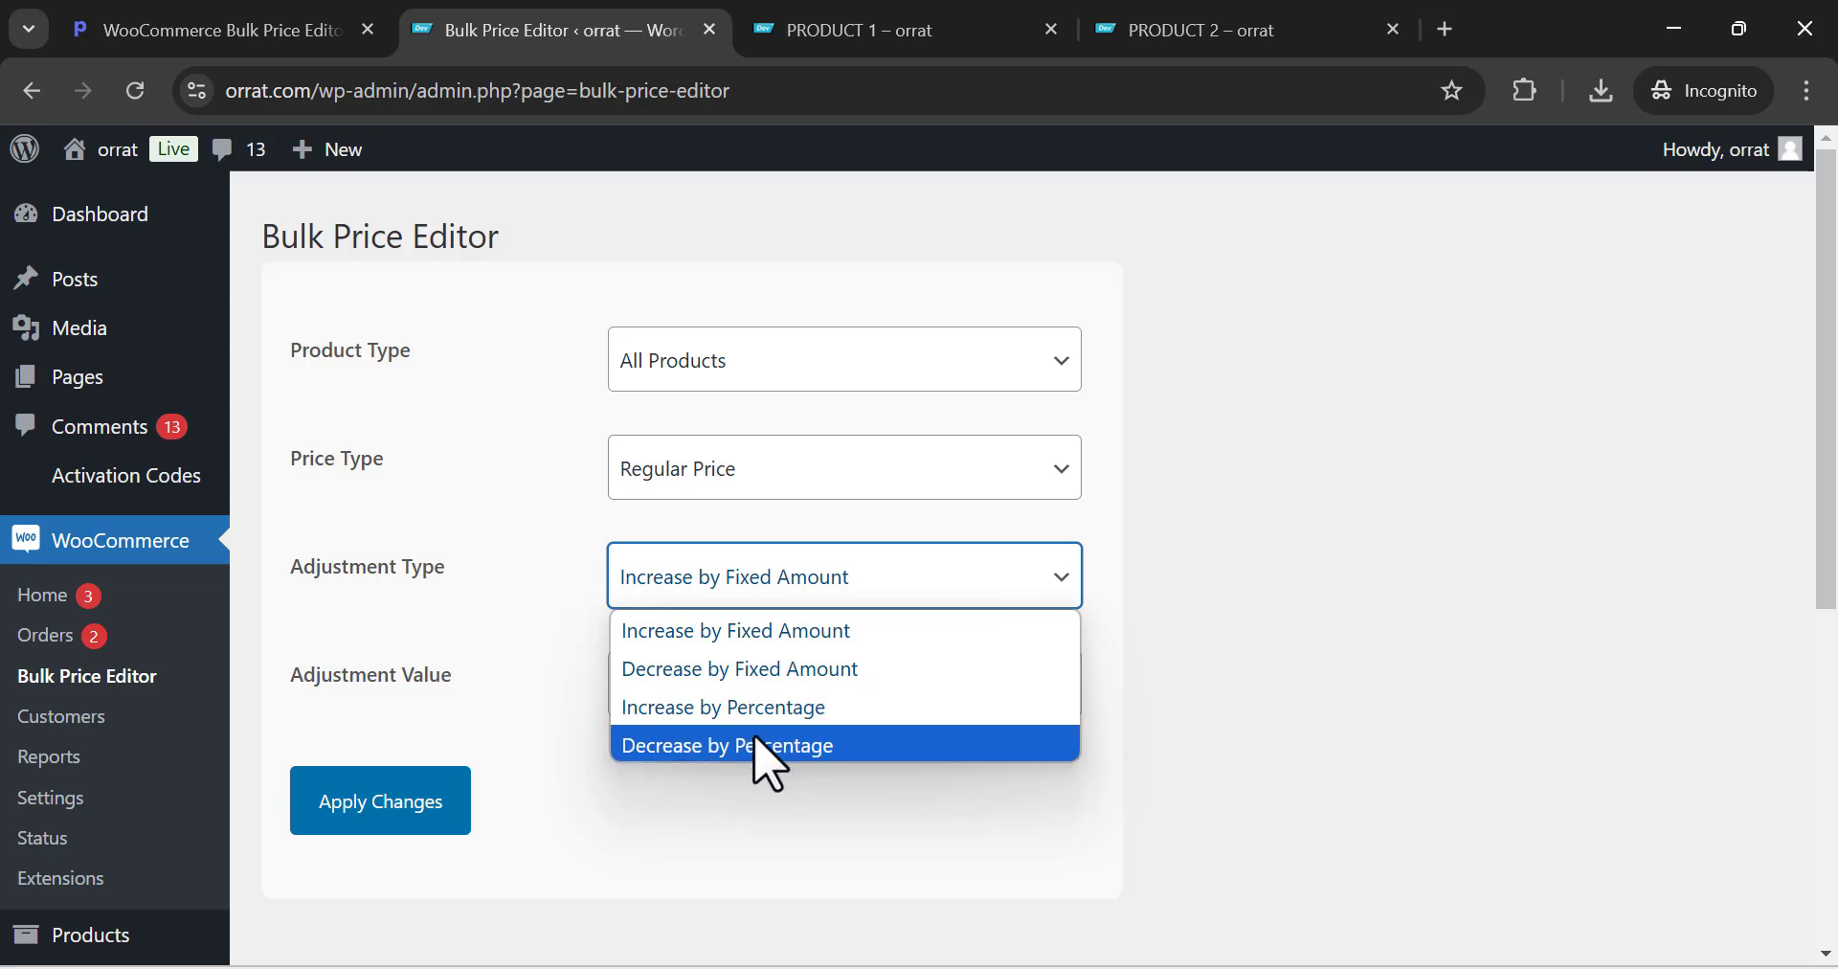
{"action": "left_click", "coordinate": [525, 646]}
{"action": "left_click", "coordinate": [675, 598]}
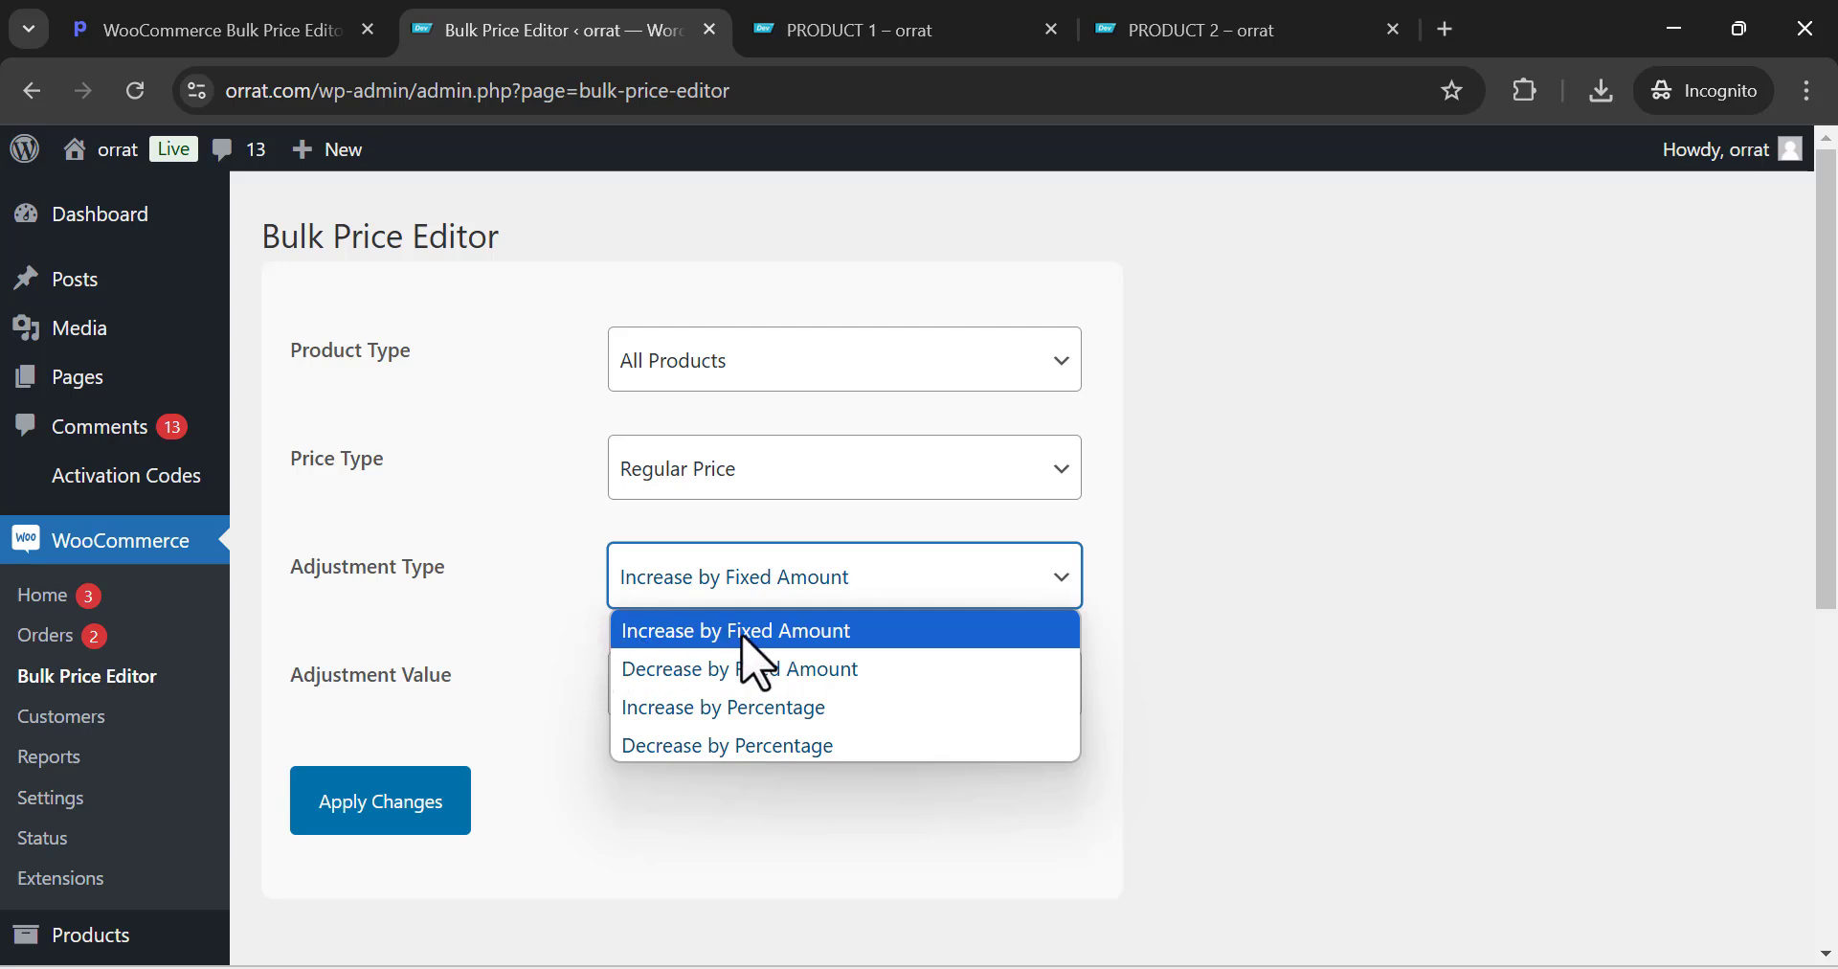
{"action": "left_click", "coordinate": [663, 639]}
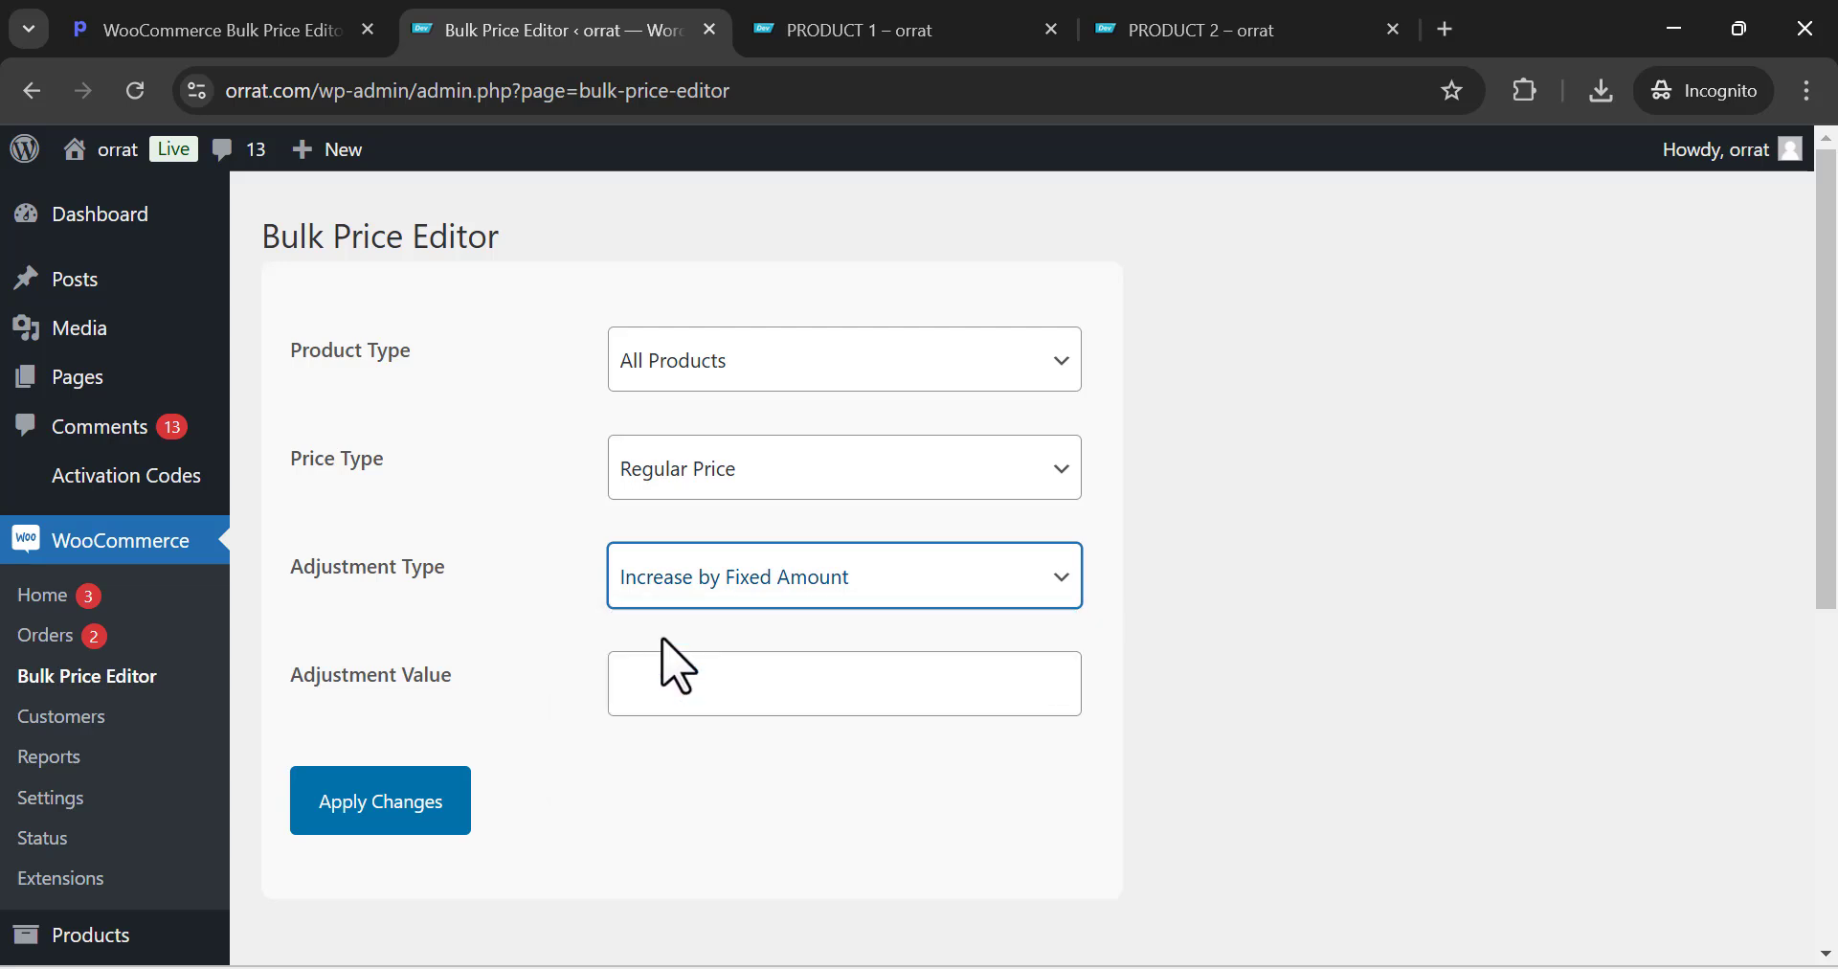
Set the adjustment value to 10 and apply the regular price increase to all products
{"action": "left_click", "coordinate": [699, 676]}
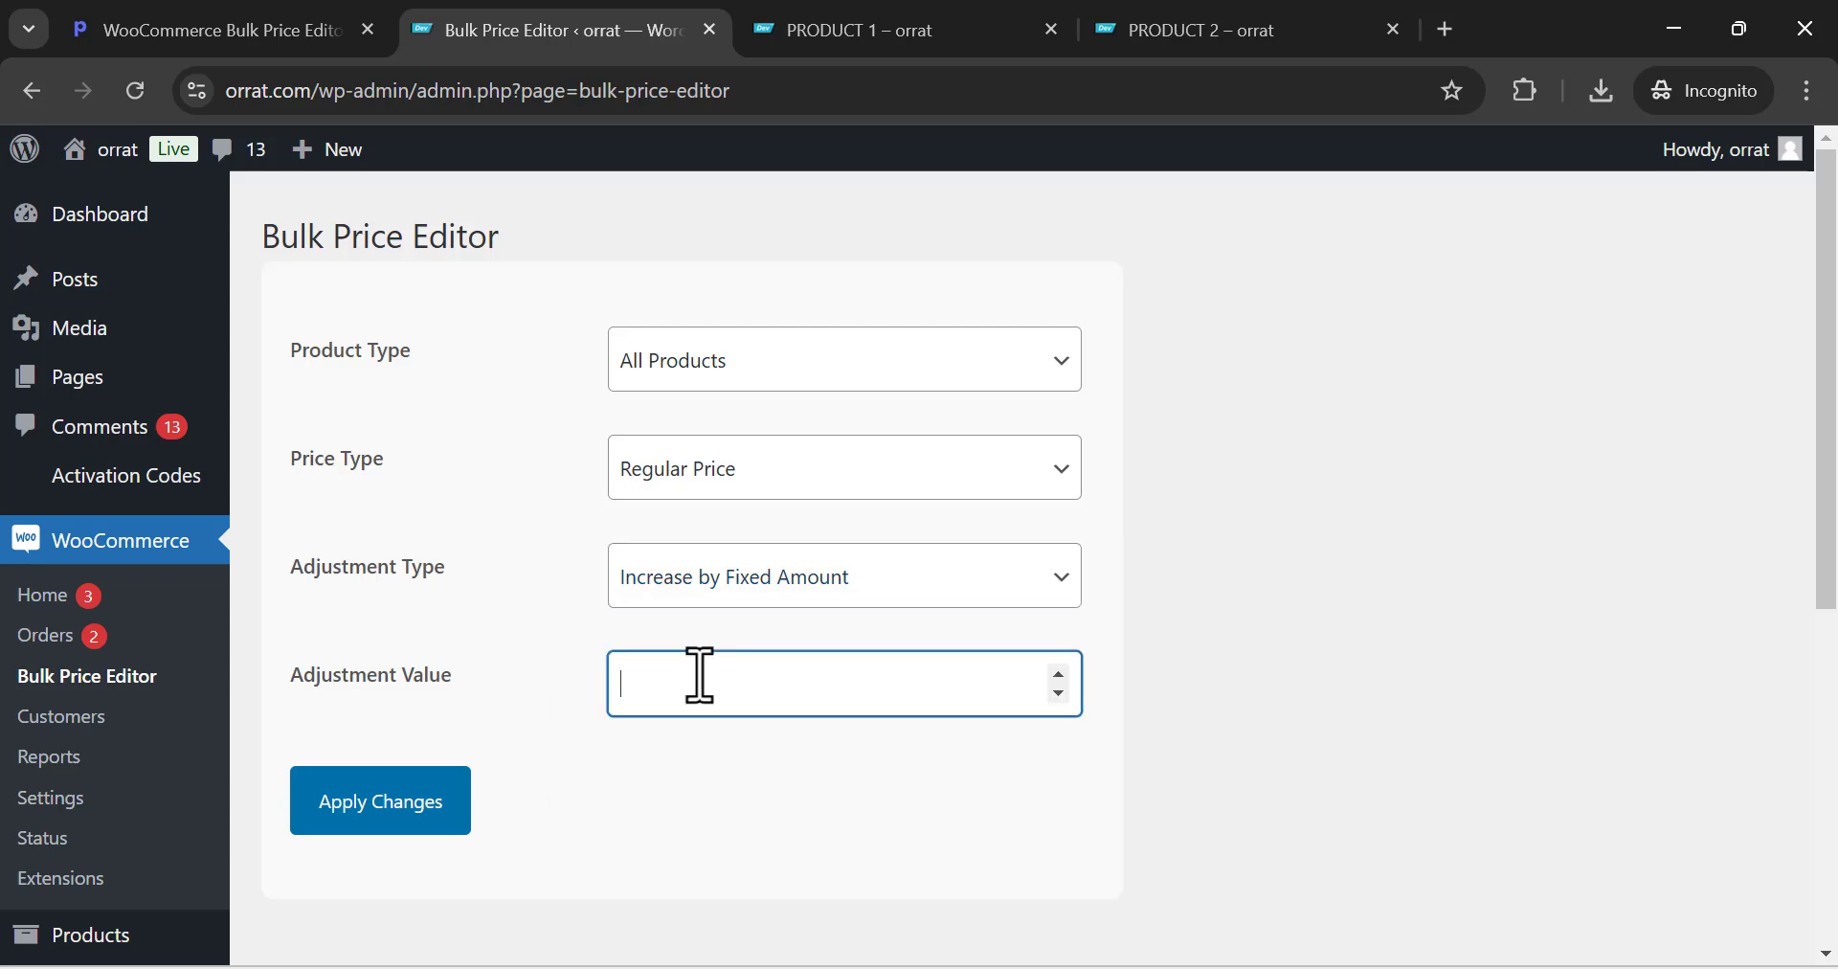
{"action": "left_click", "coordinate": [886, 38]}
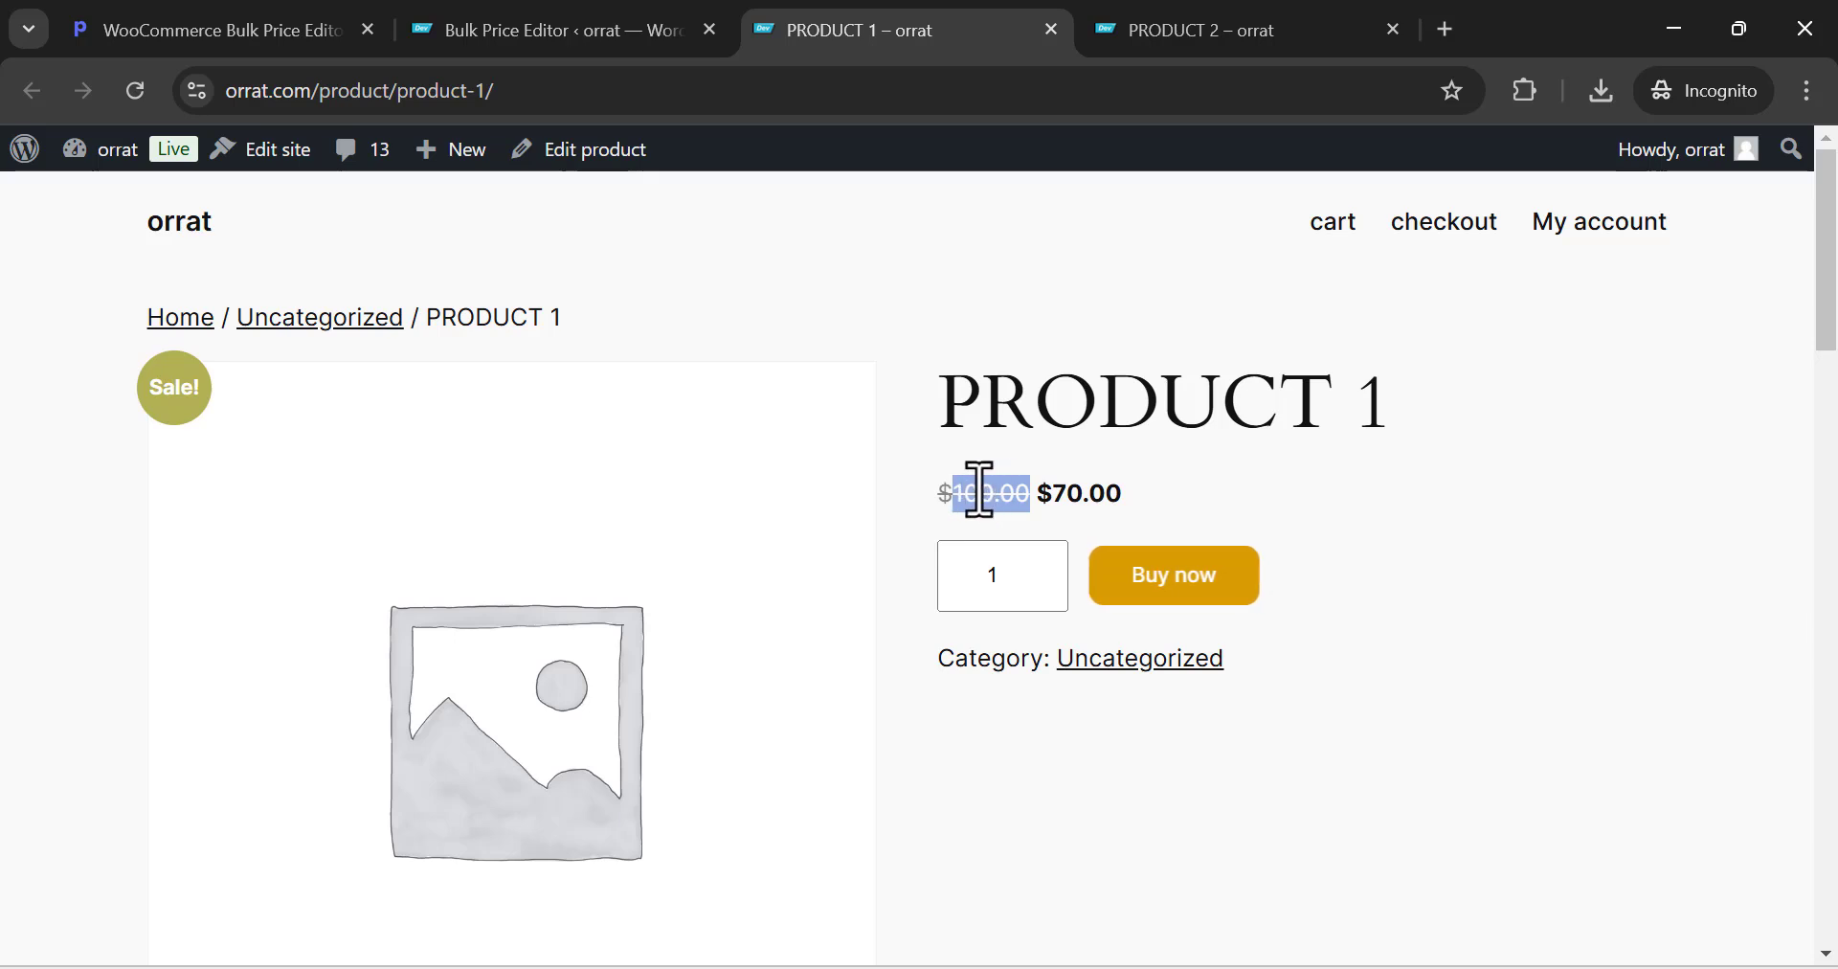
{"action": "left_click", "coordinate": [675, 29]}
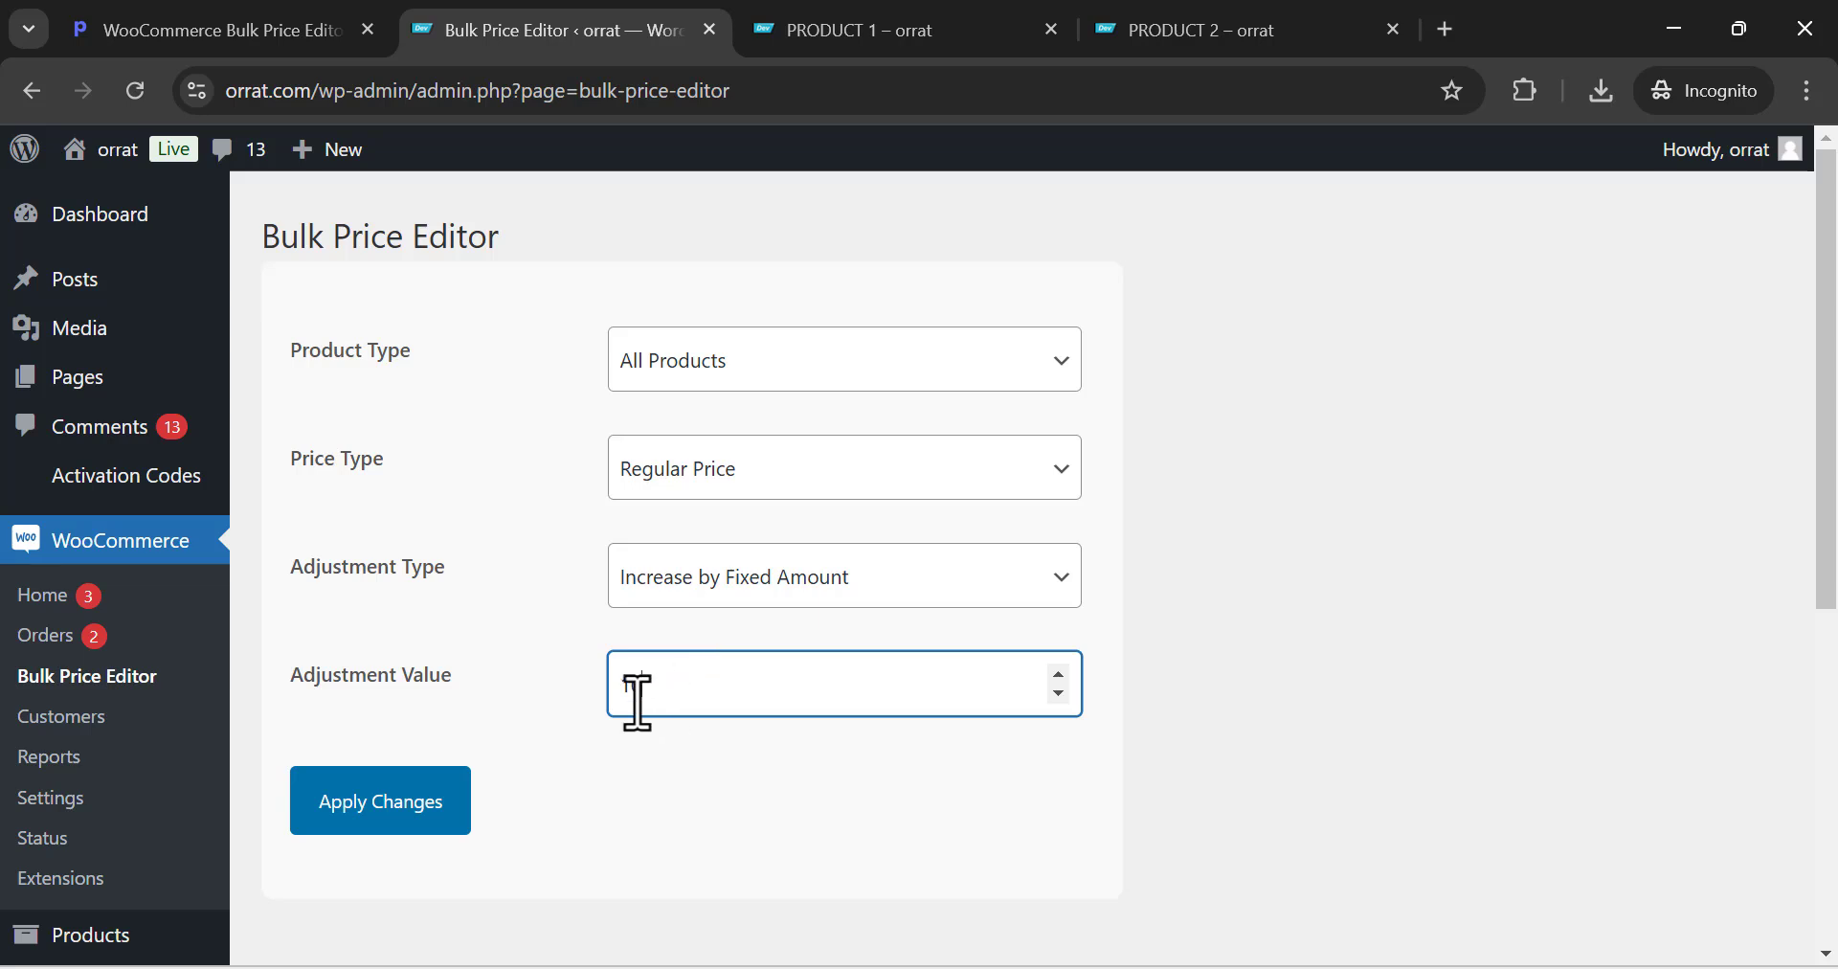
{"action": "left_click", "coordinate": [451, 819]}
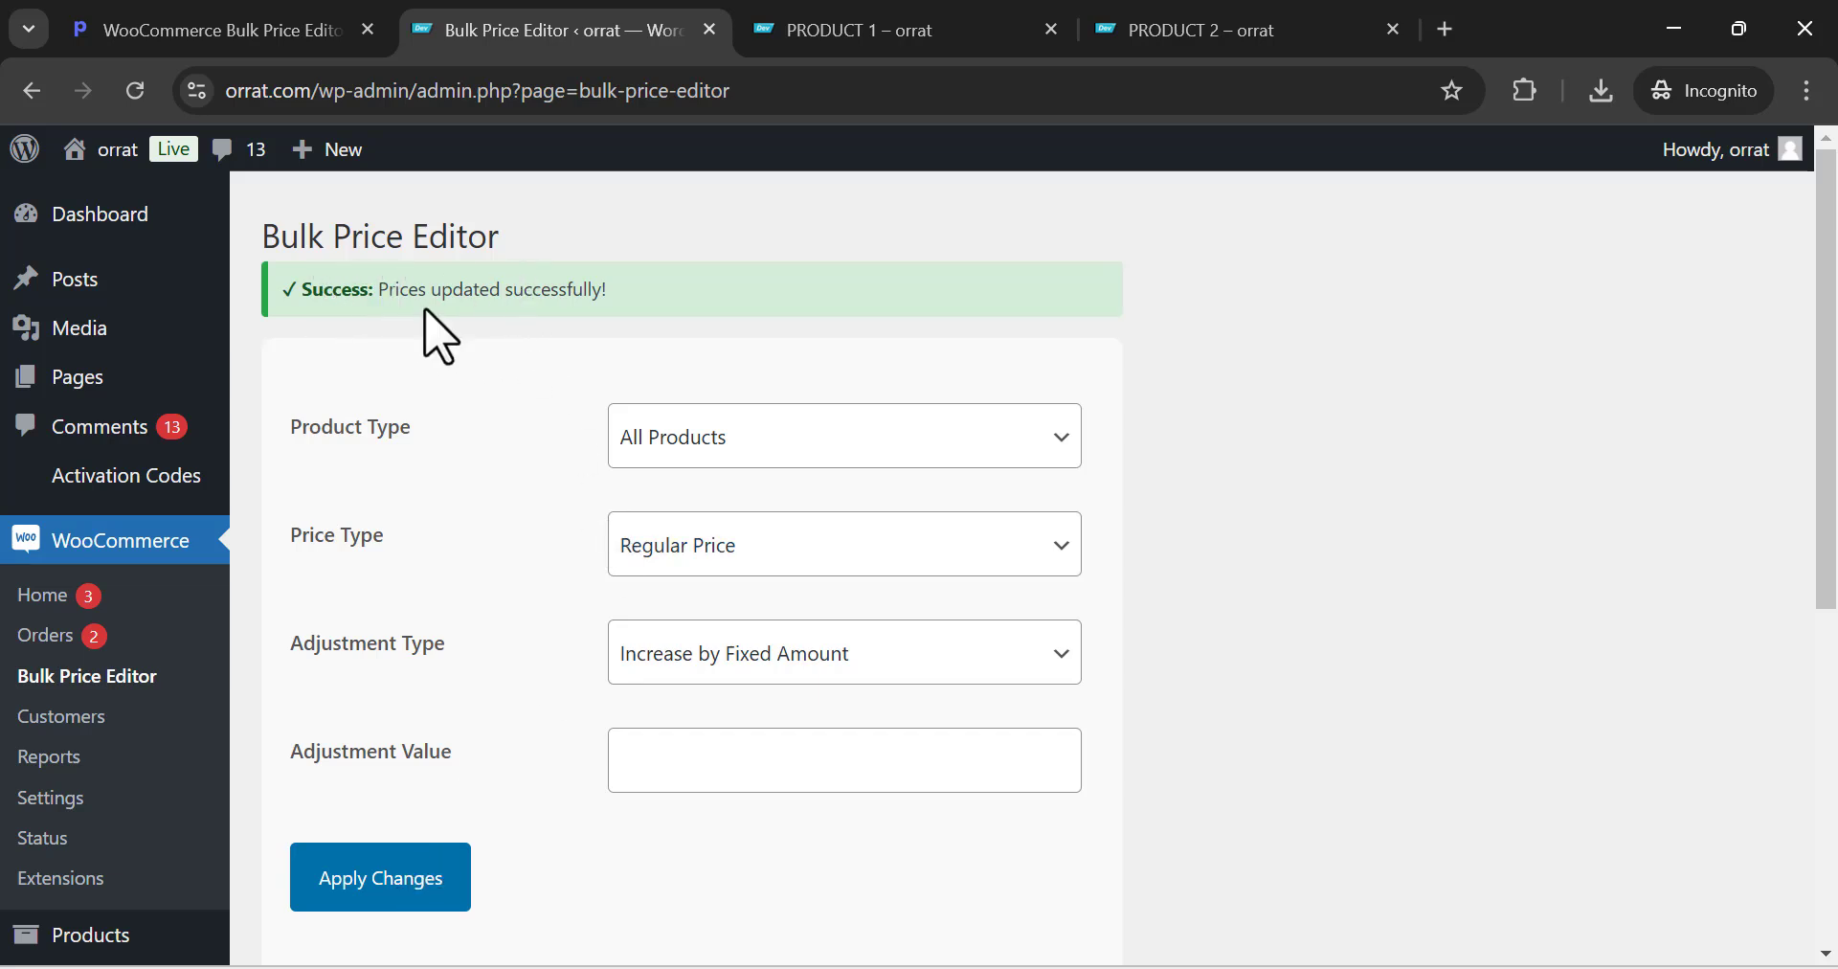
Reload the PRODUCT 1 page and check its crossed-out regular price
{"action": "left_click", "coordinate": [851, 21]}
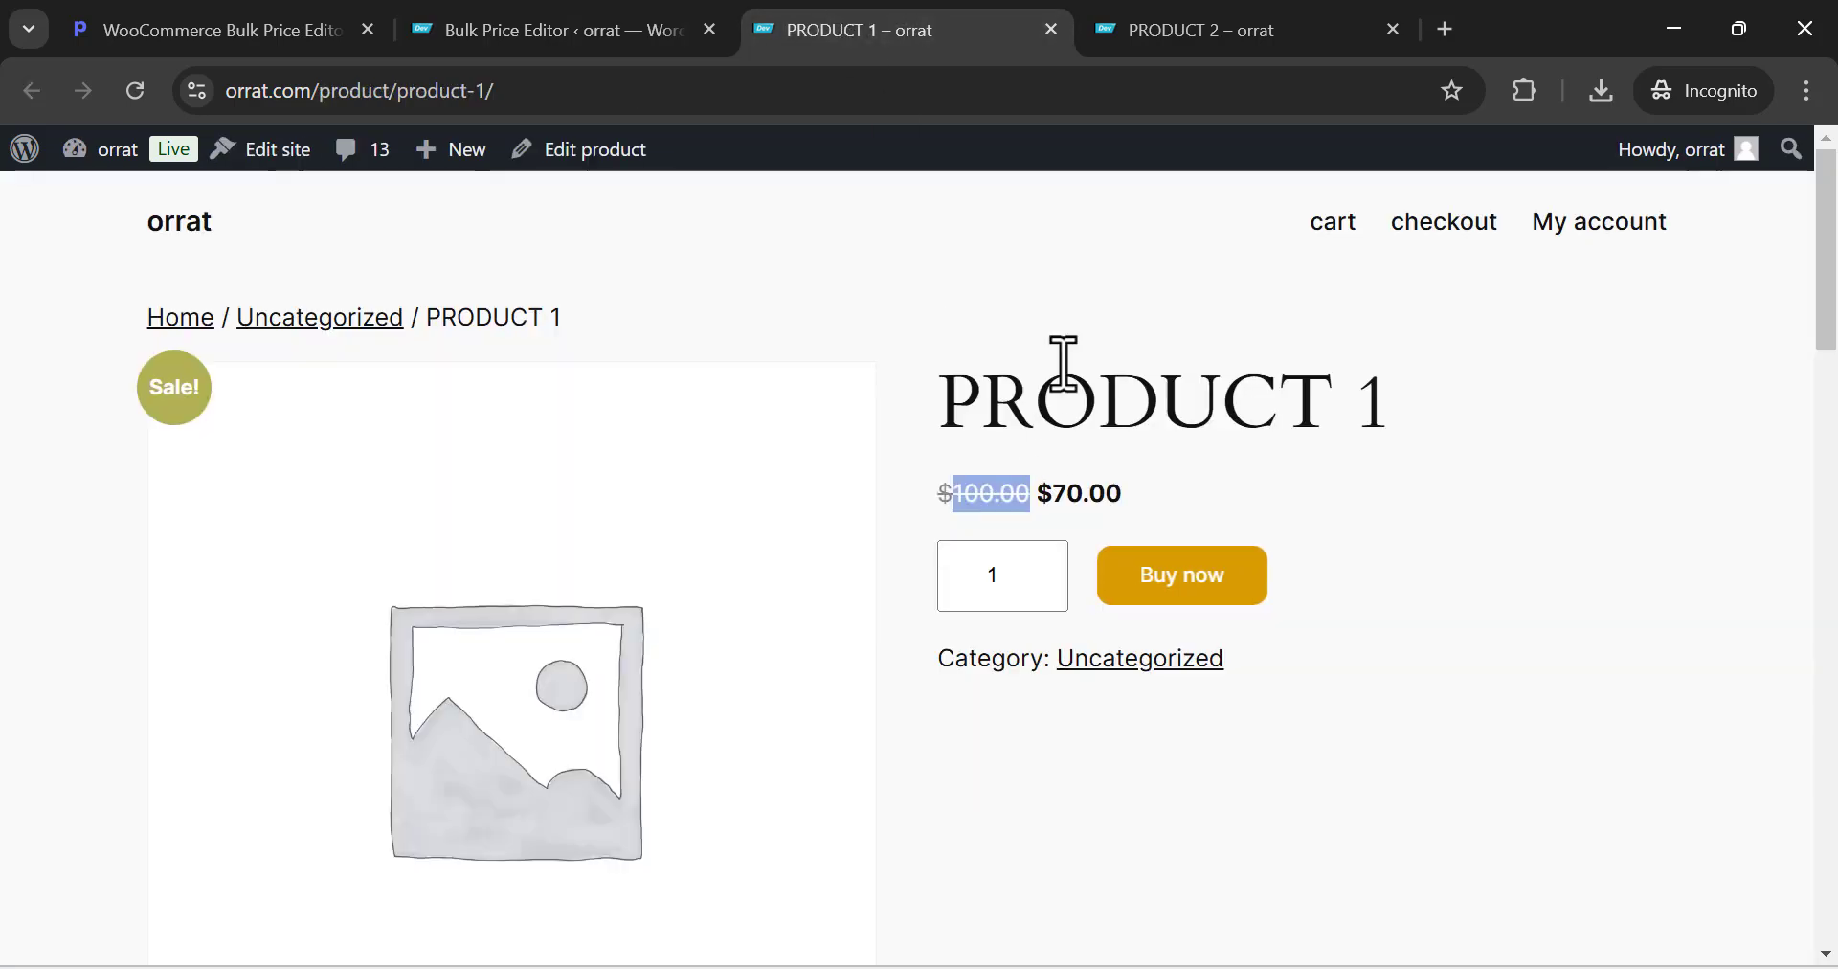
{"action": "right_click", "coordinate": [844, 609]}
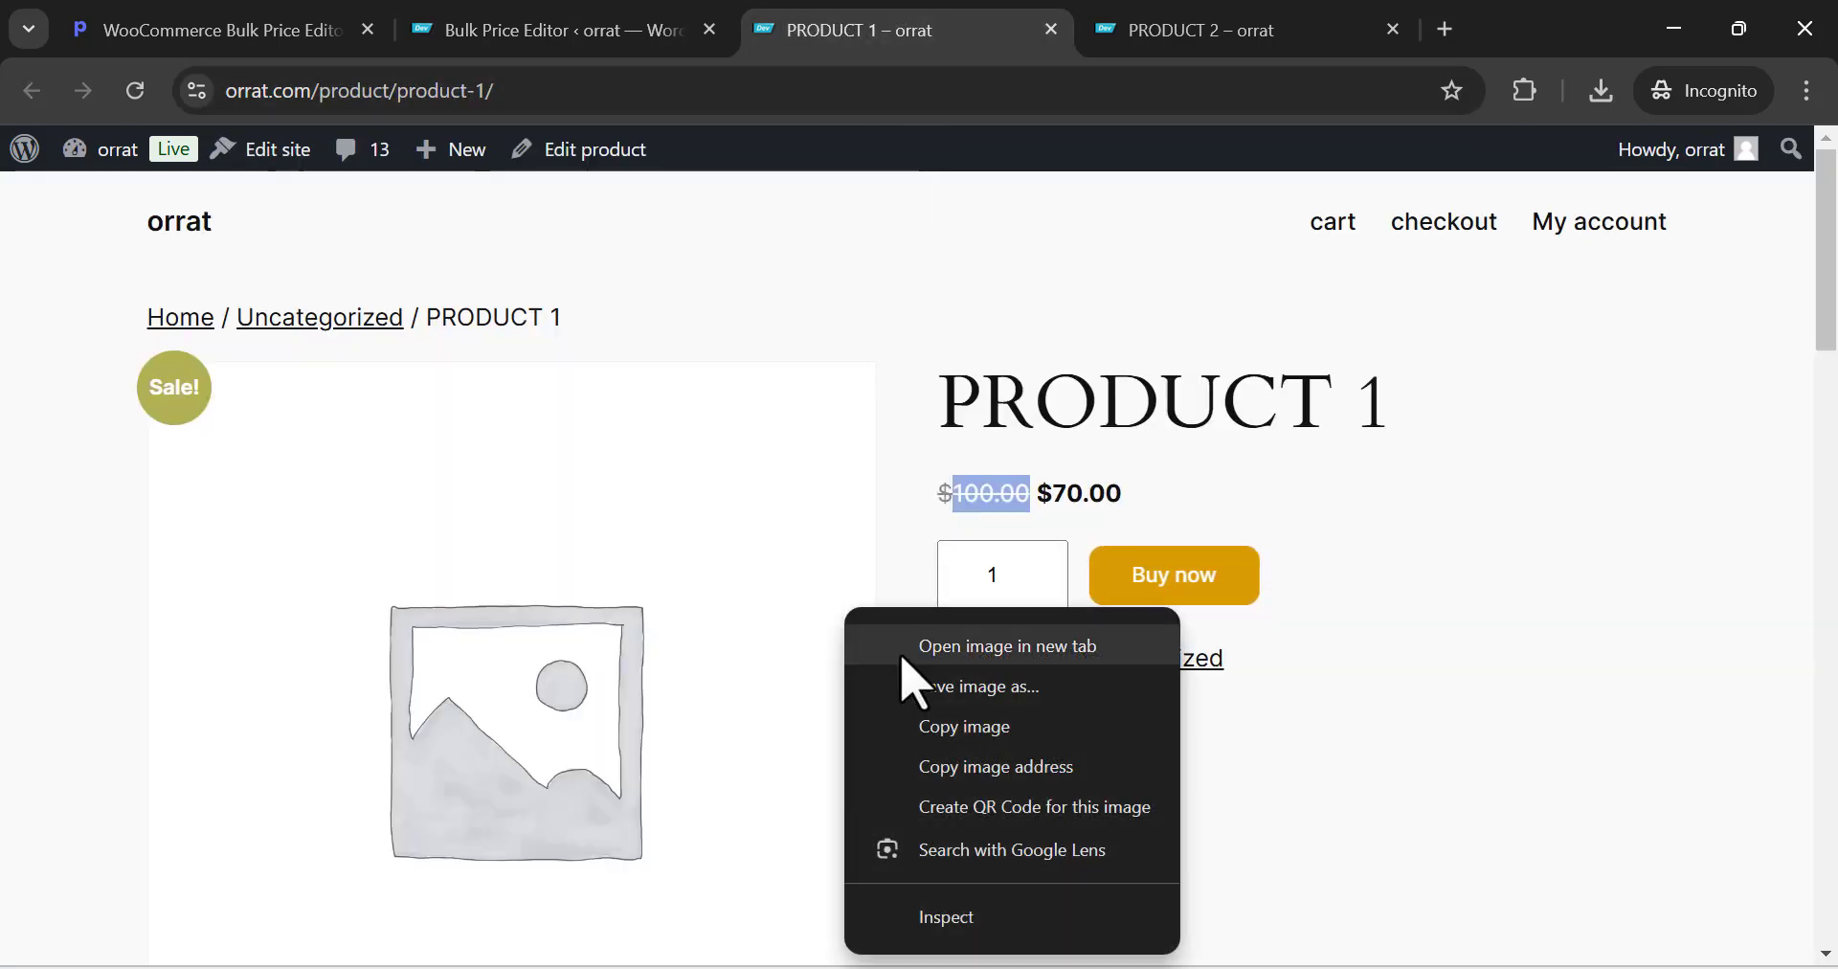
{"action": "key", "text": "Escape"}
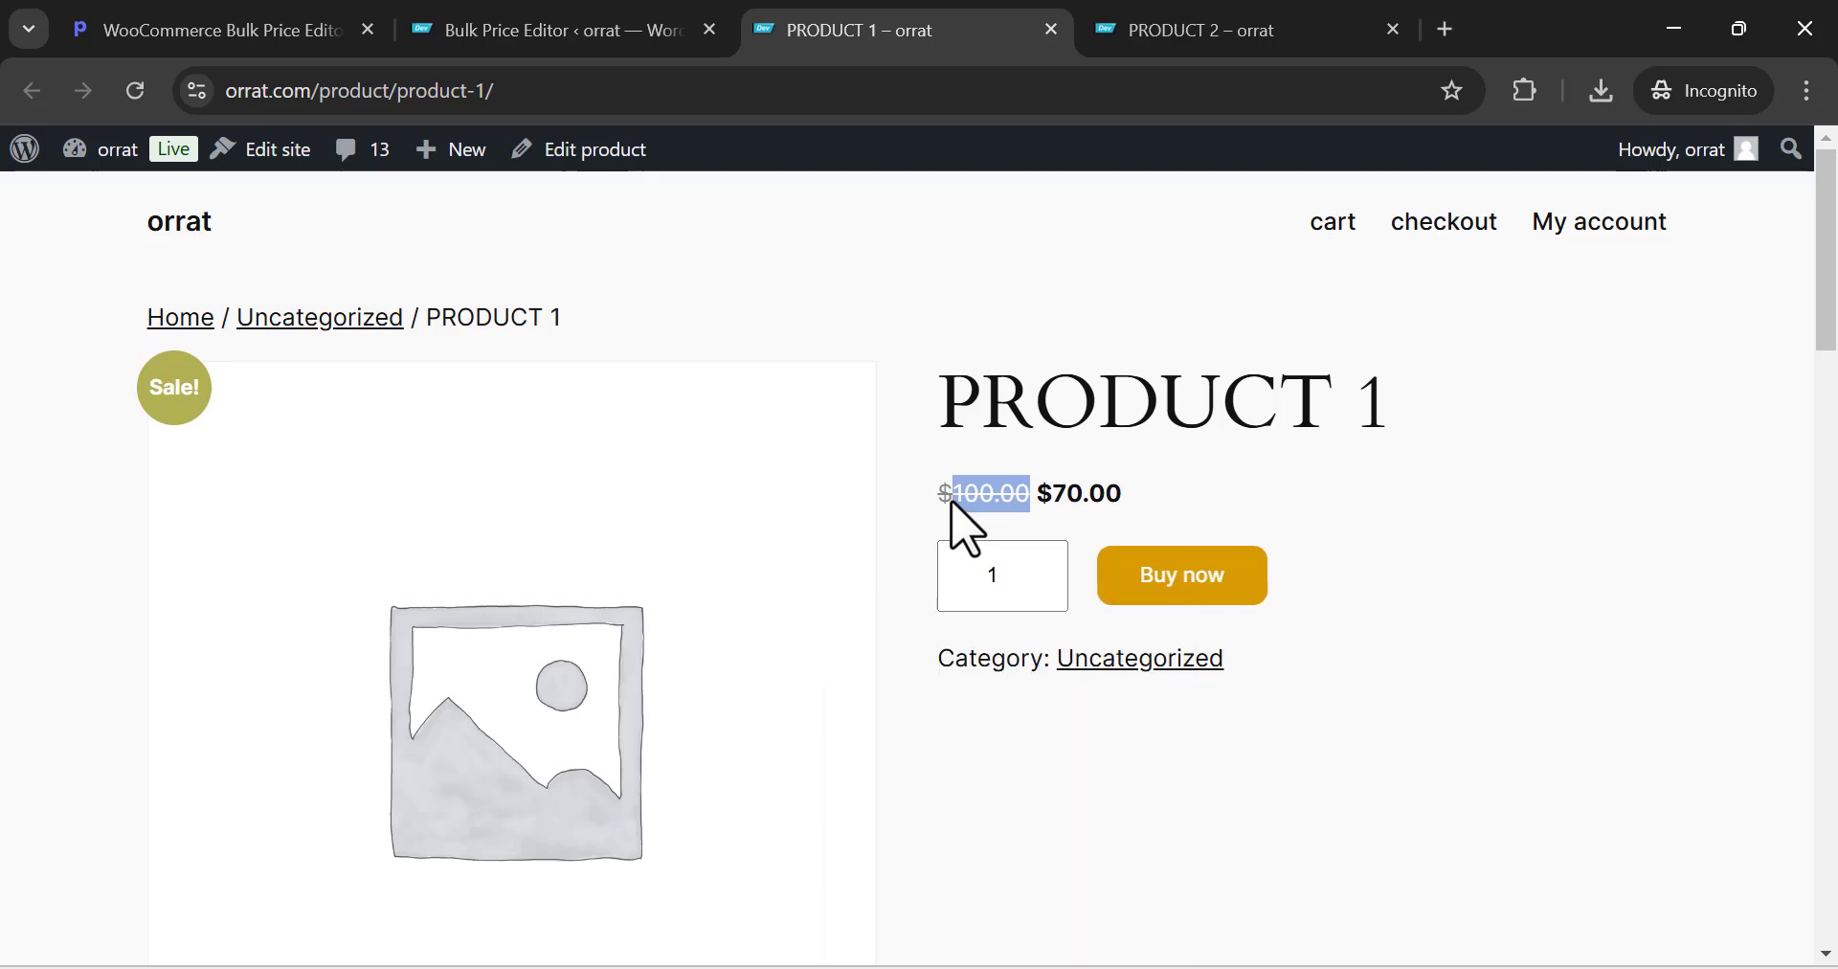
{"action": "left_click", "coordinate": [969, 502]}
{"action": "left_click", "coordinate": [990, 500]}
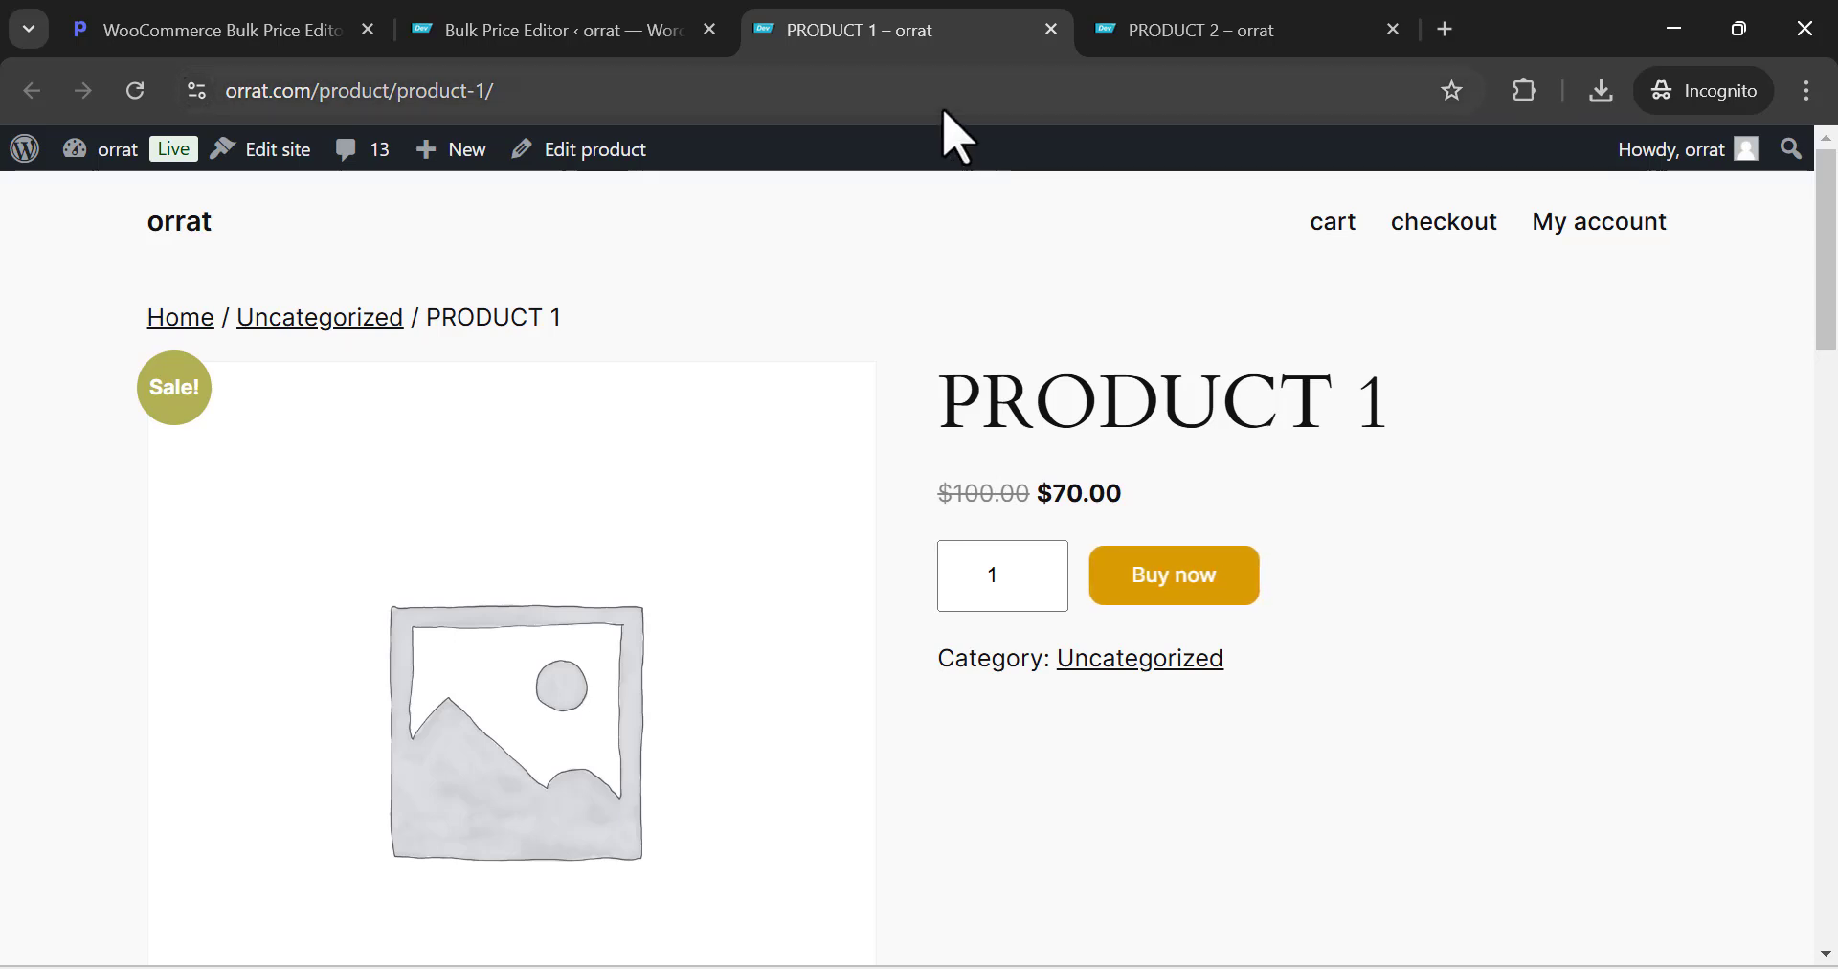
{"action": "key", "text": "F5"}
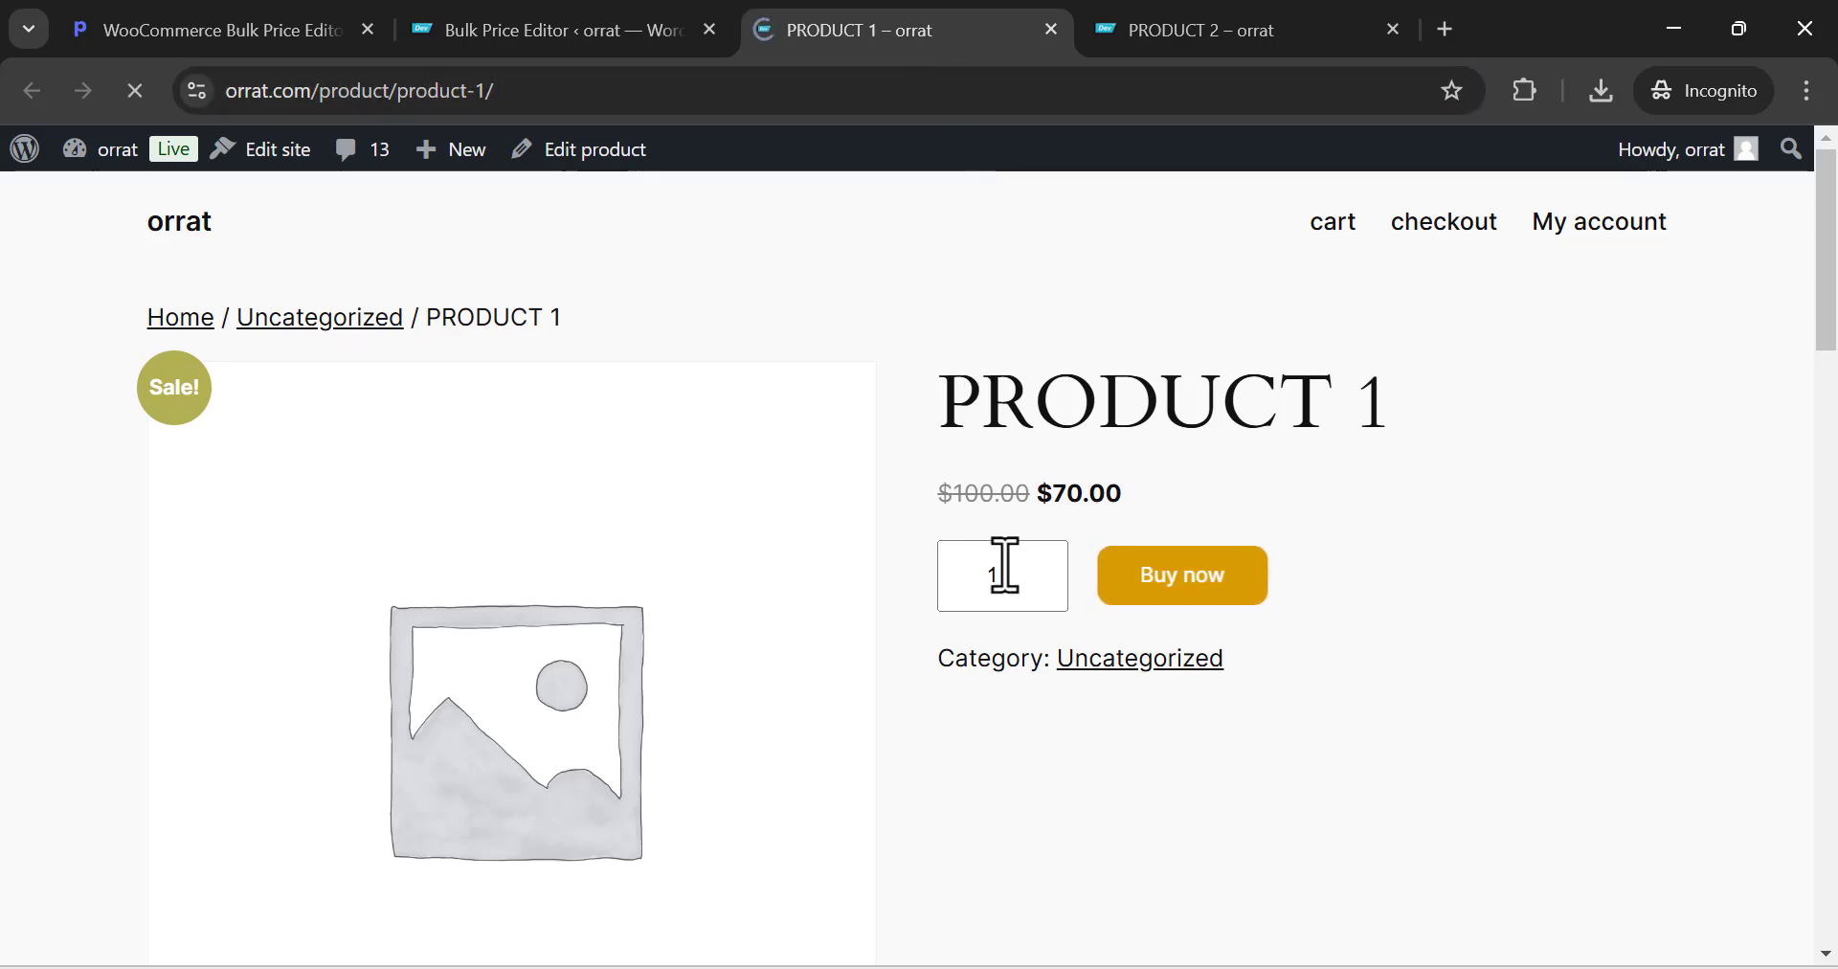
{"action": "left_click_drag", "start_coordinate": [958, 493], "coordinate": [994, 495]}
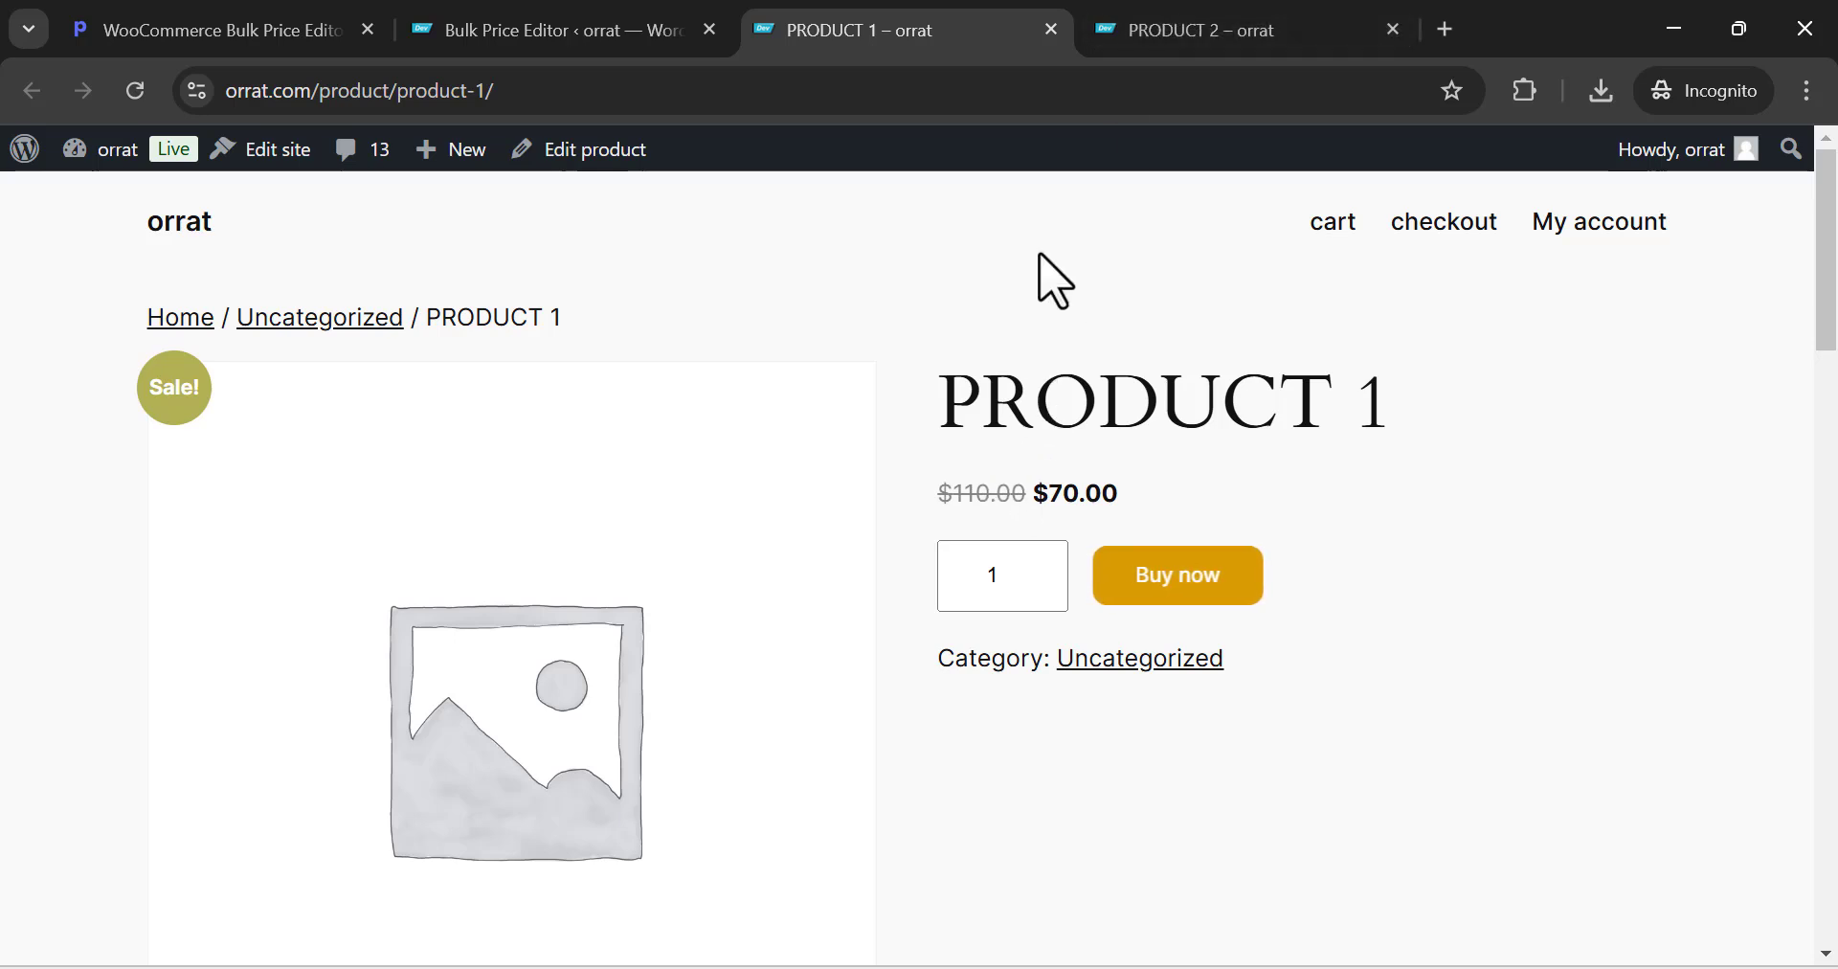
Reload the PRODUCT 2 page and check its crossed-out regular price
{"action": "left_click", "coordinate": [1169, 12]}
{"action": "left_click", "coordinate": [1054, 90]}
{"action": "key", "text": "Return"}
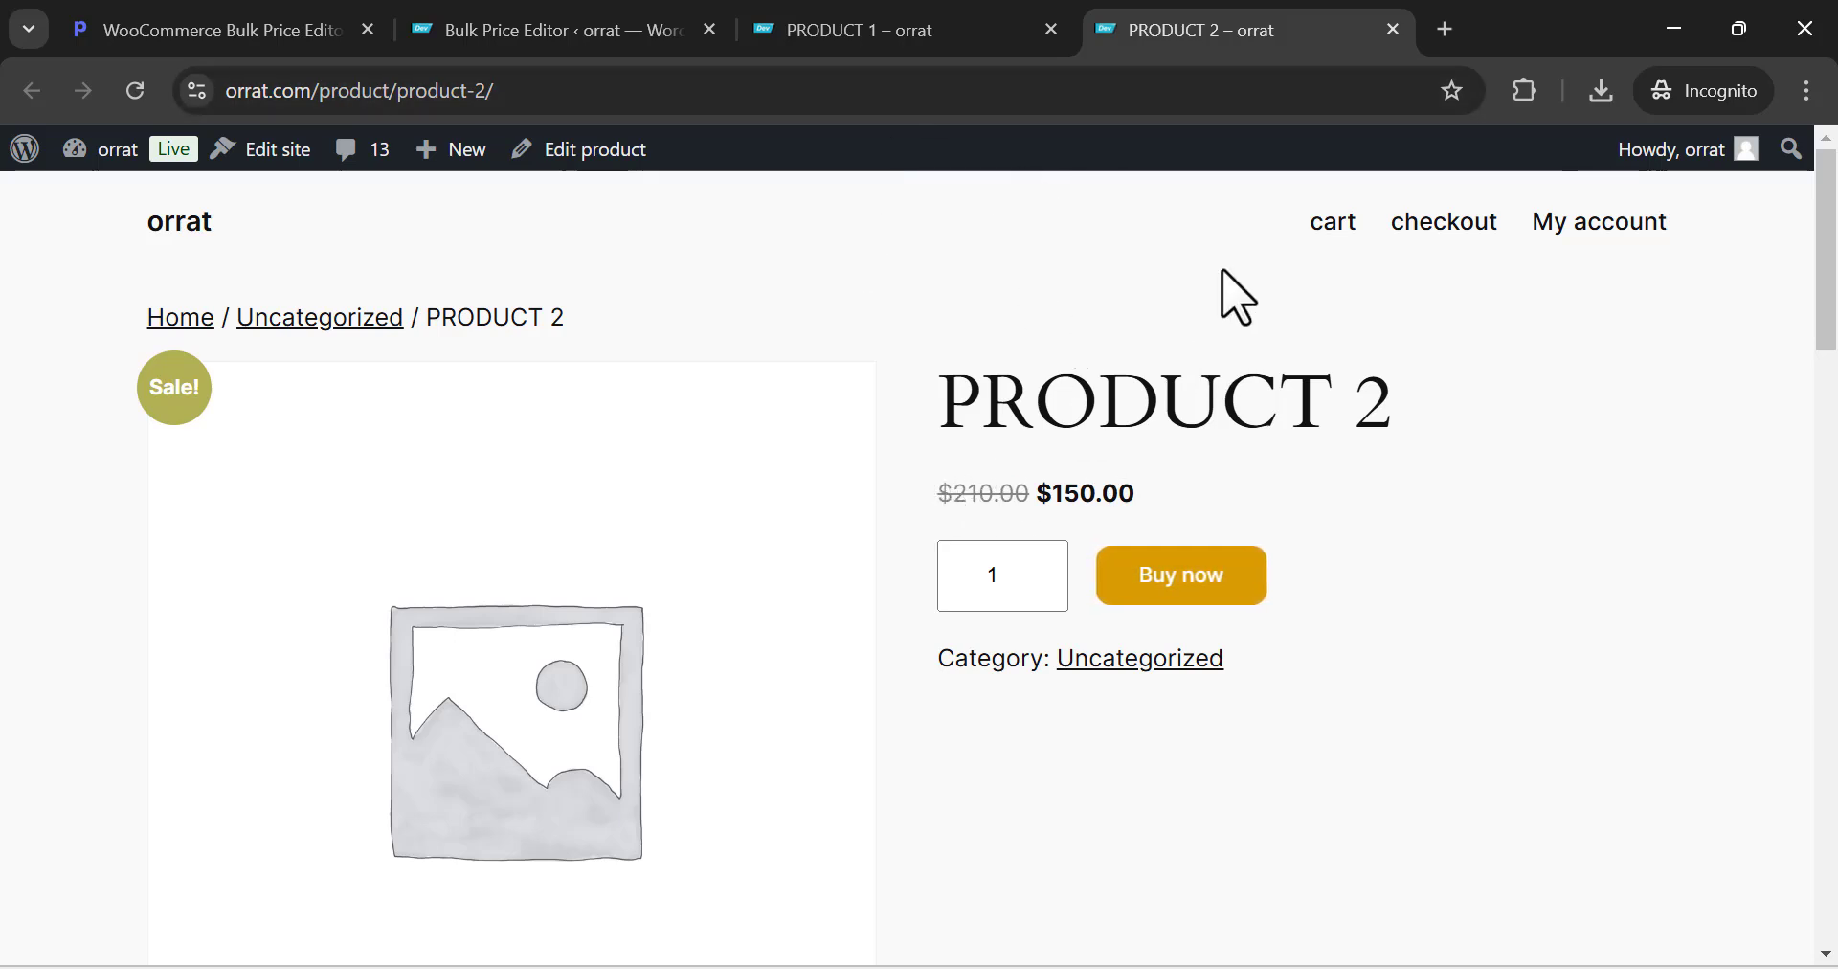
In the Bulk Price Editor, set the price type to Sale Price with an adjustment value of 10 and apply the changes
{"action": "left_click", "coordinate": [643, 26]}
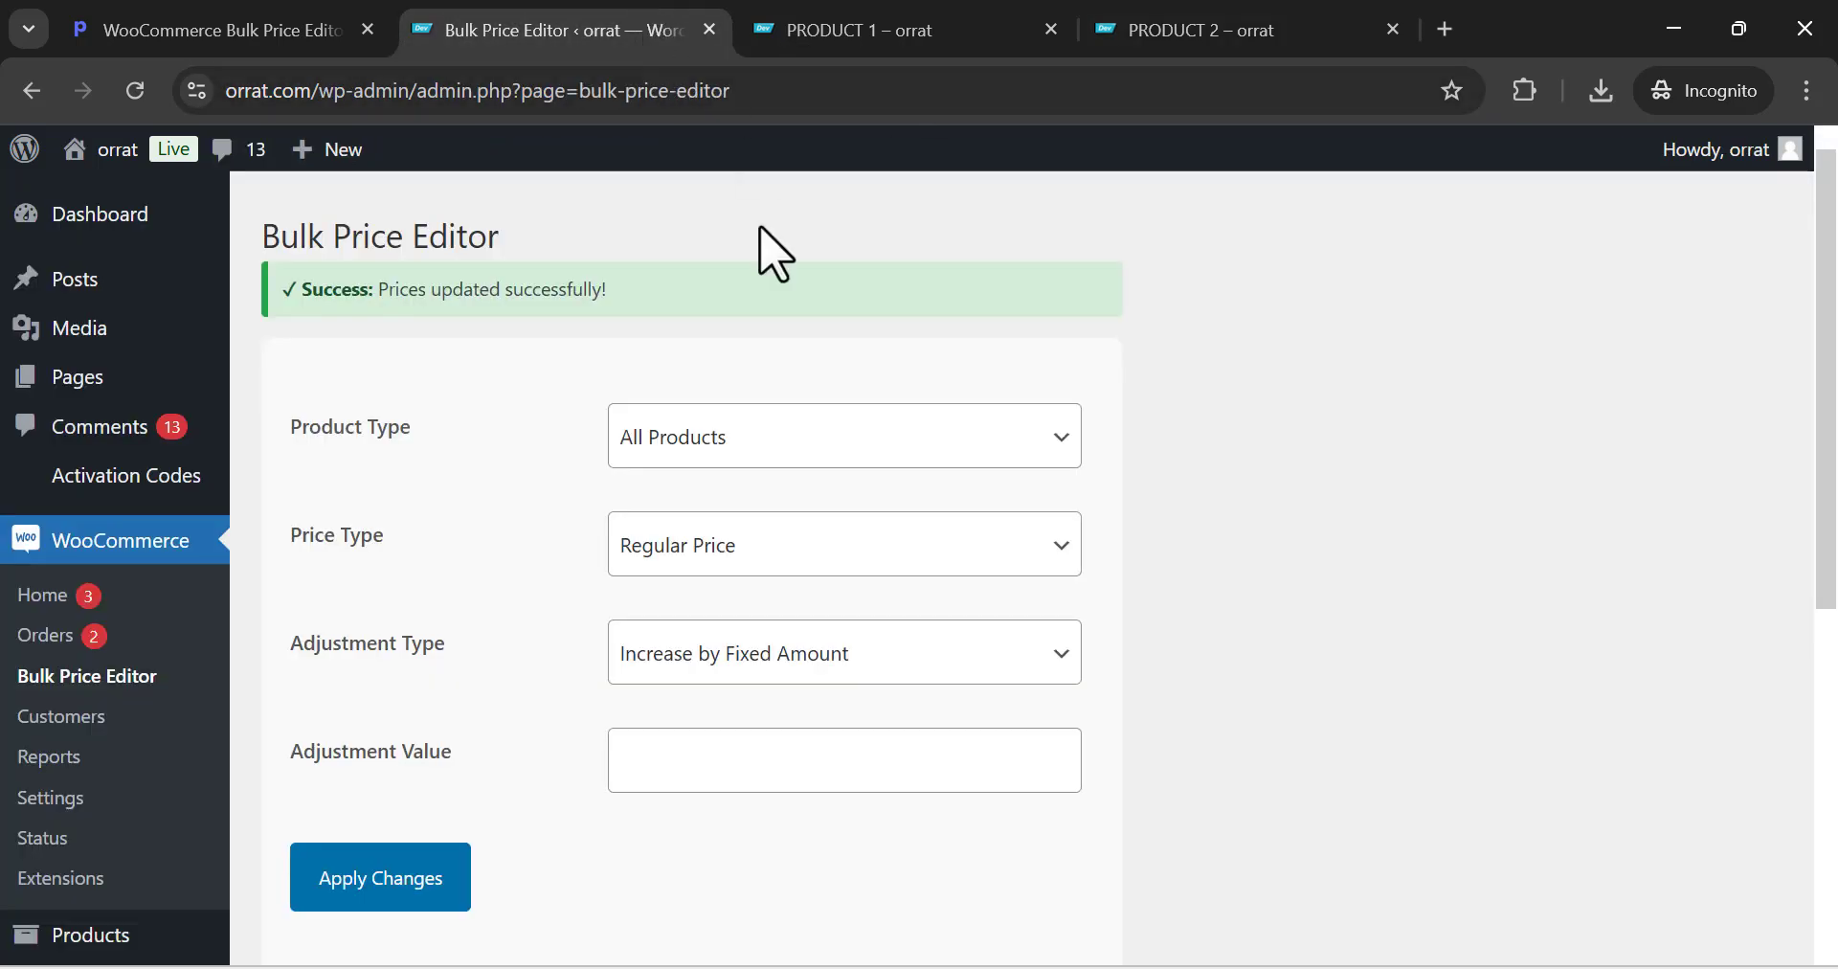
{"action": "left_click", "coordinate": [769, 565]}
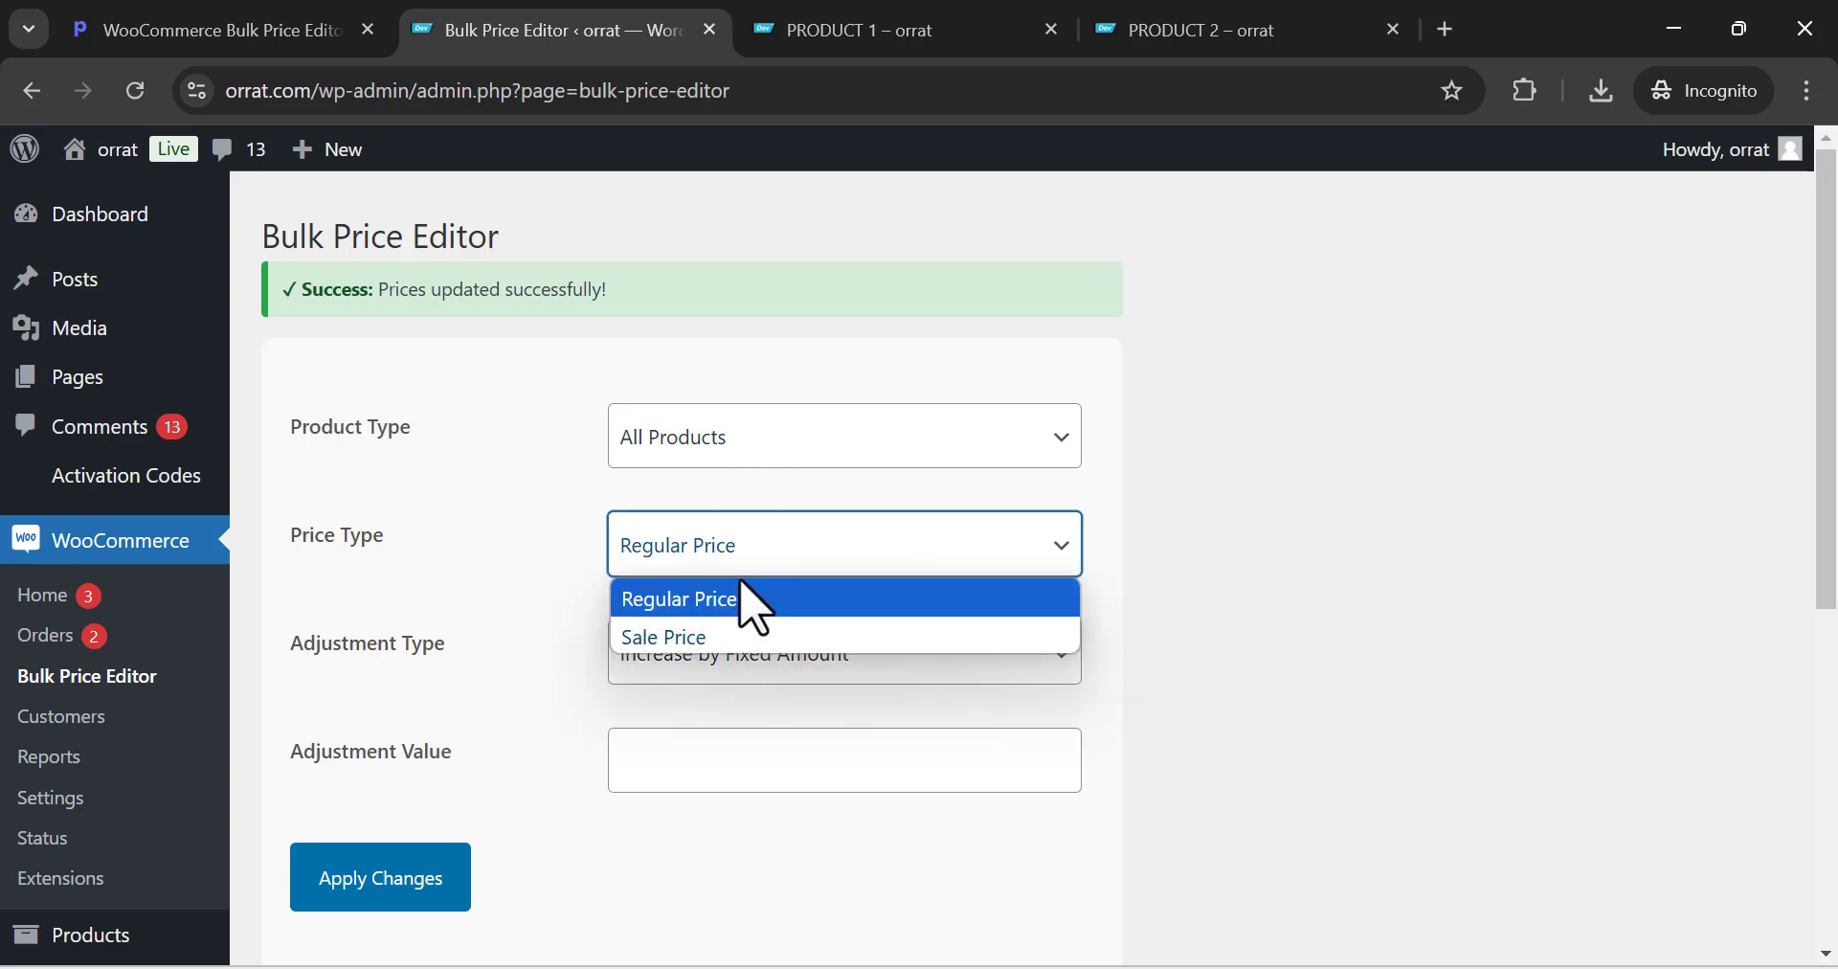
{"action": "left_click", "coordinate": [709, 638]}
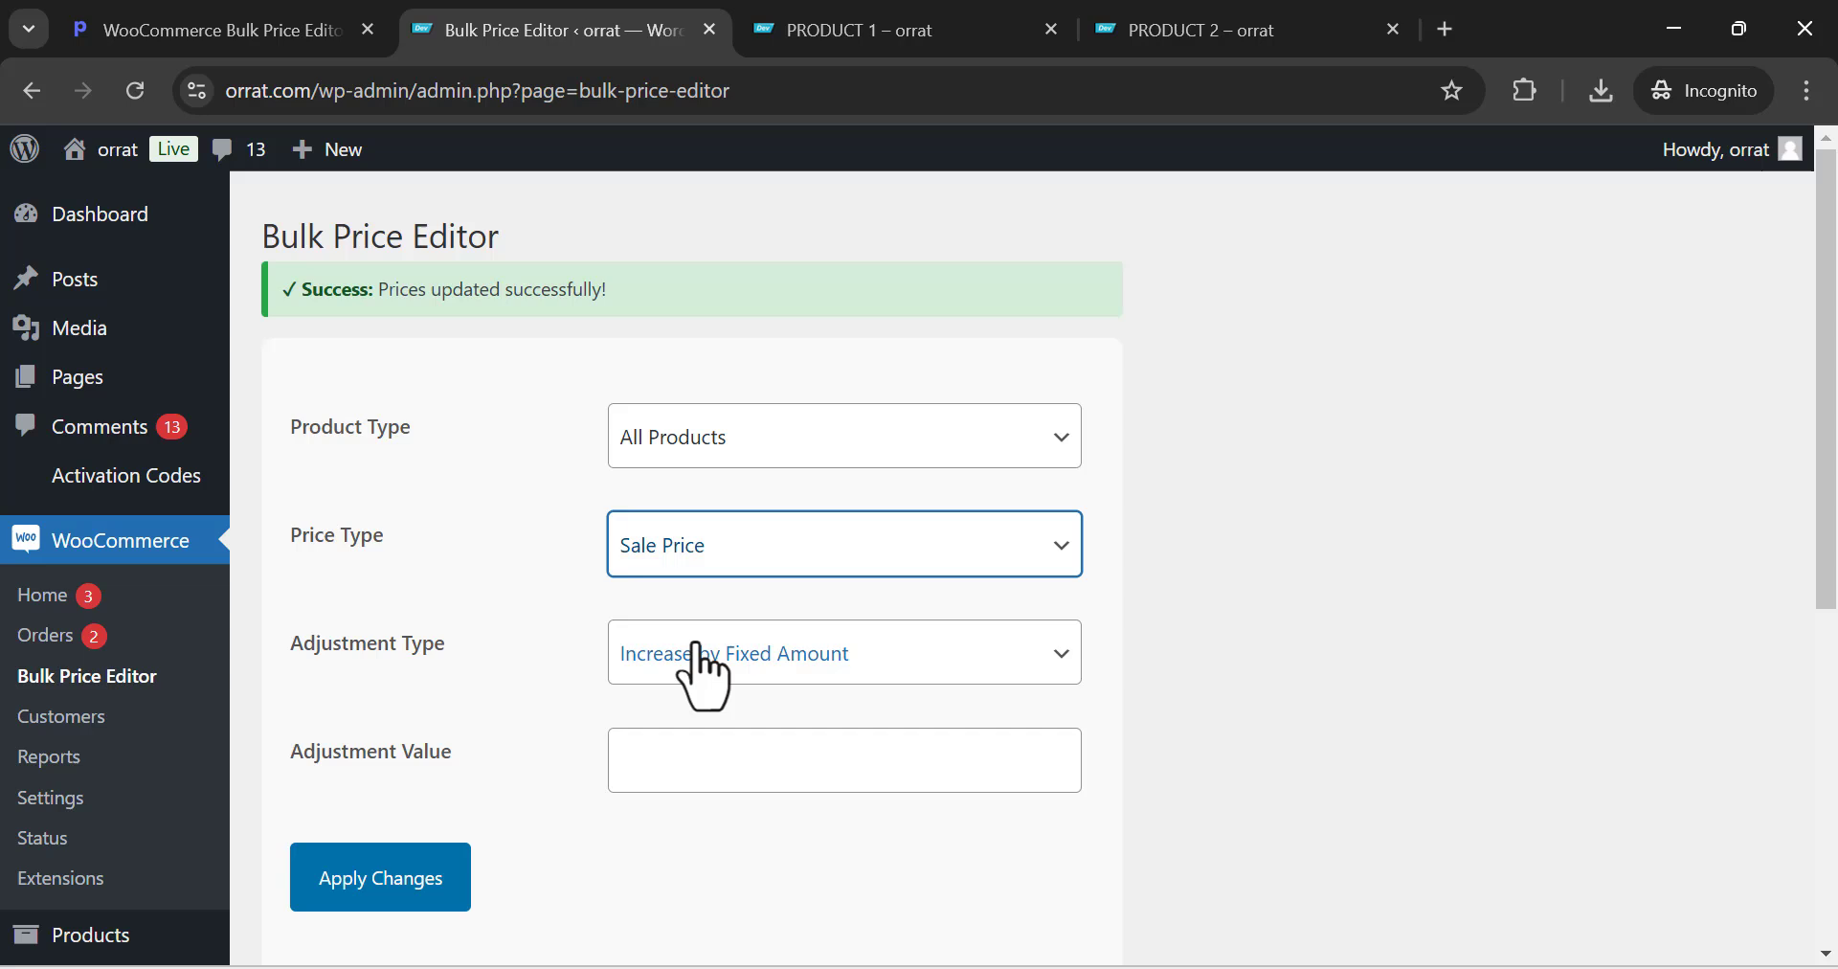
{"action": "left_click", "coordinate": [733, 766]}
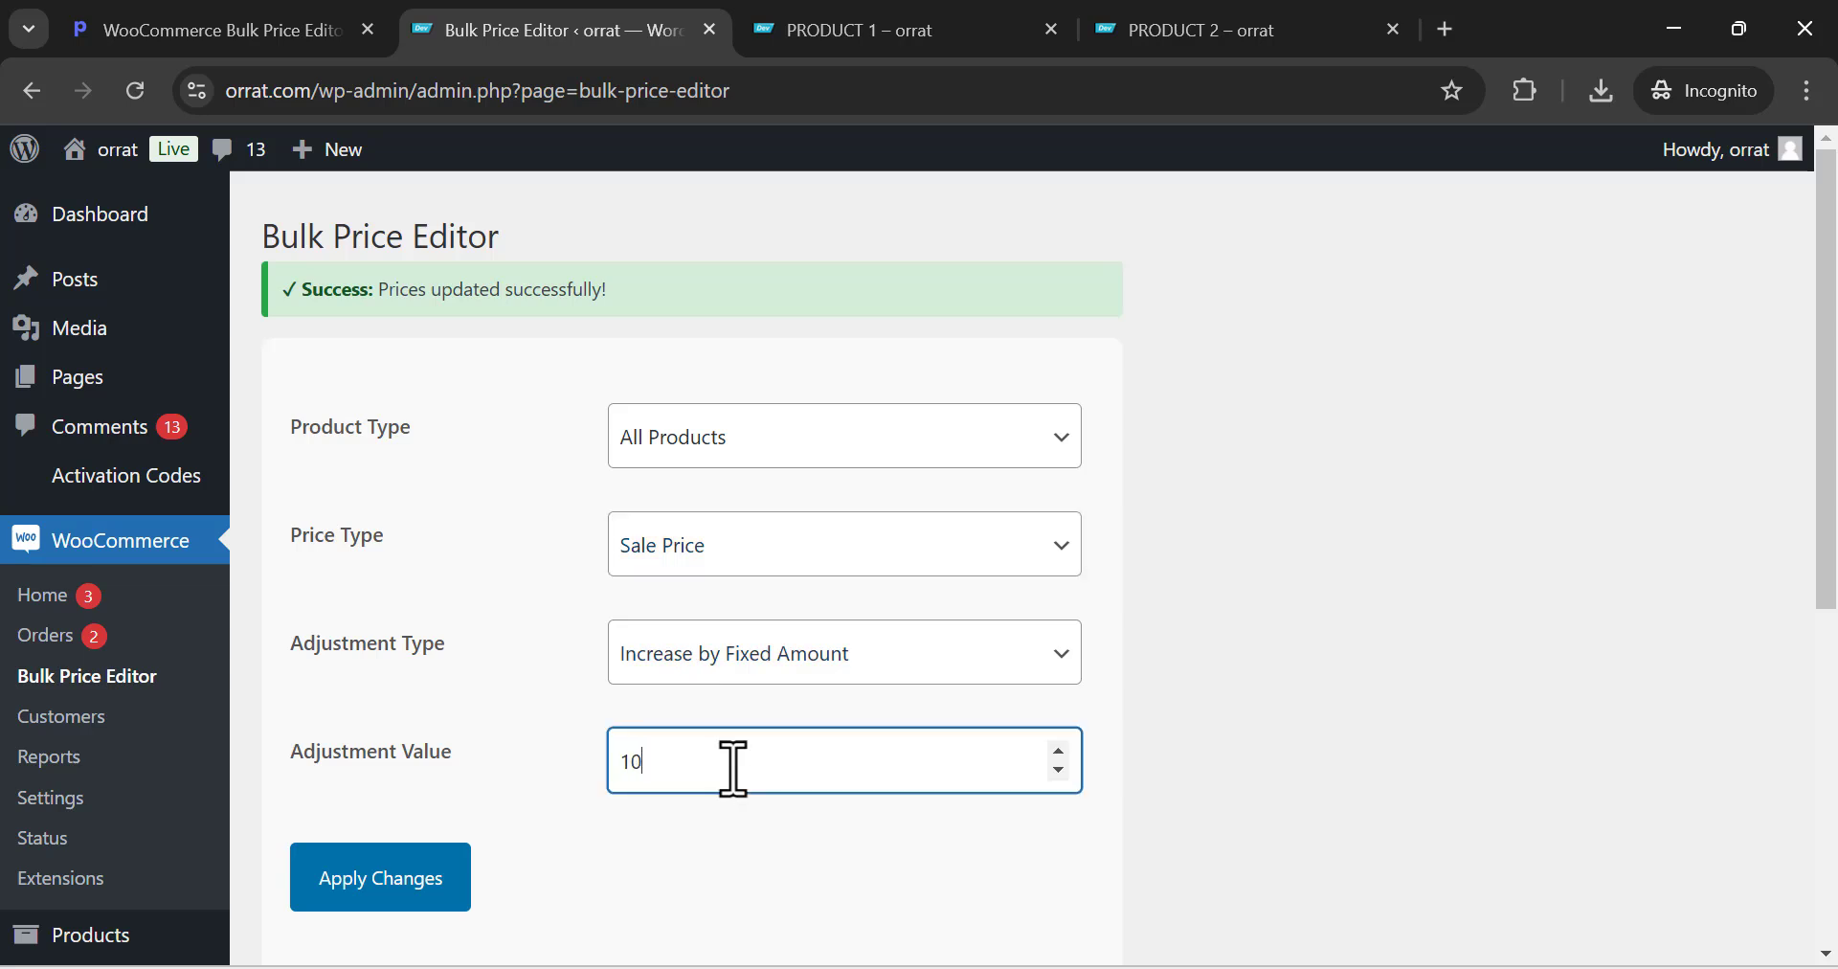
{"action": "left_click", "coordinate": [412, 907]}
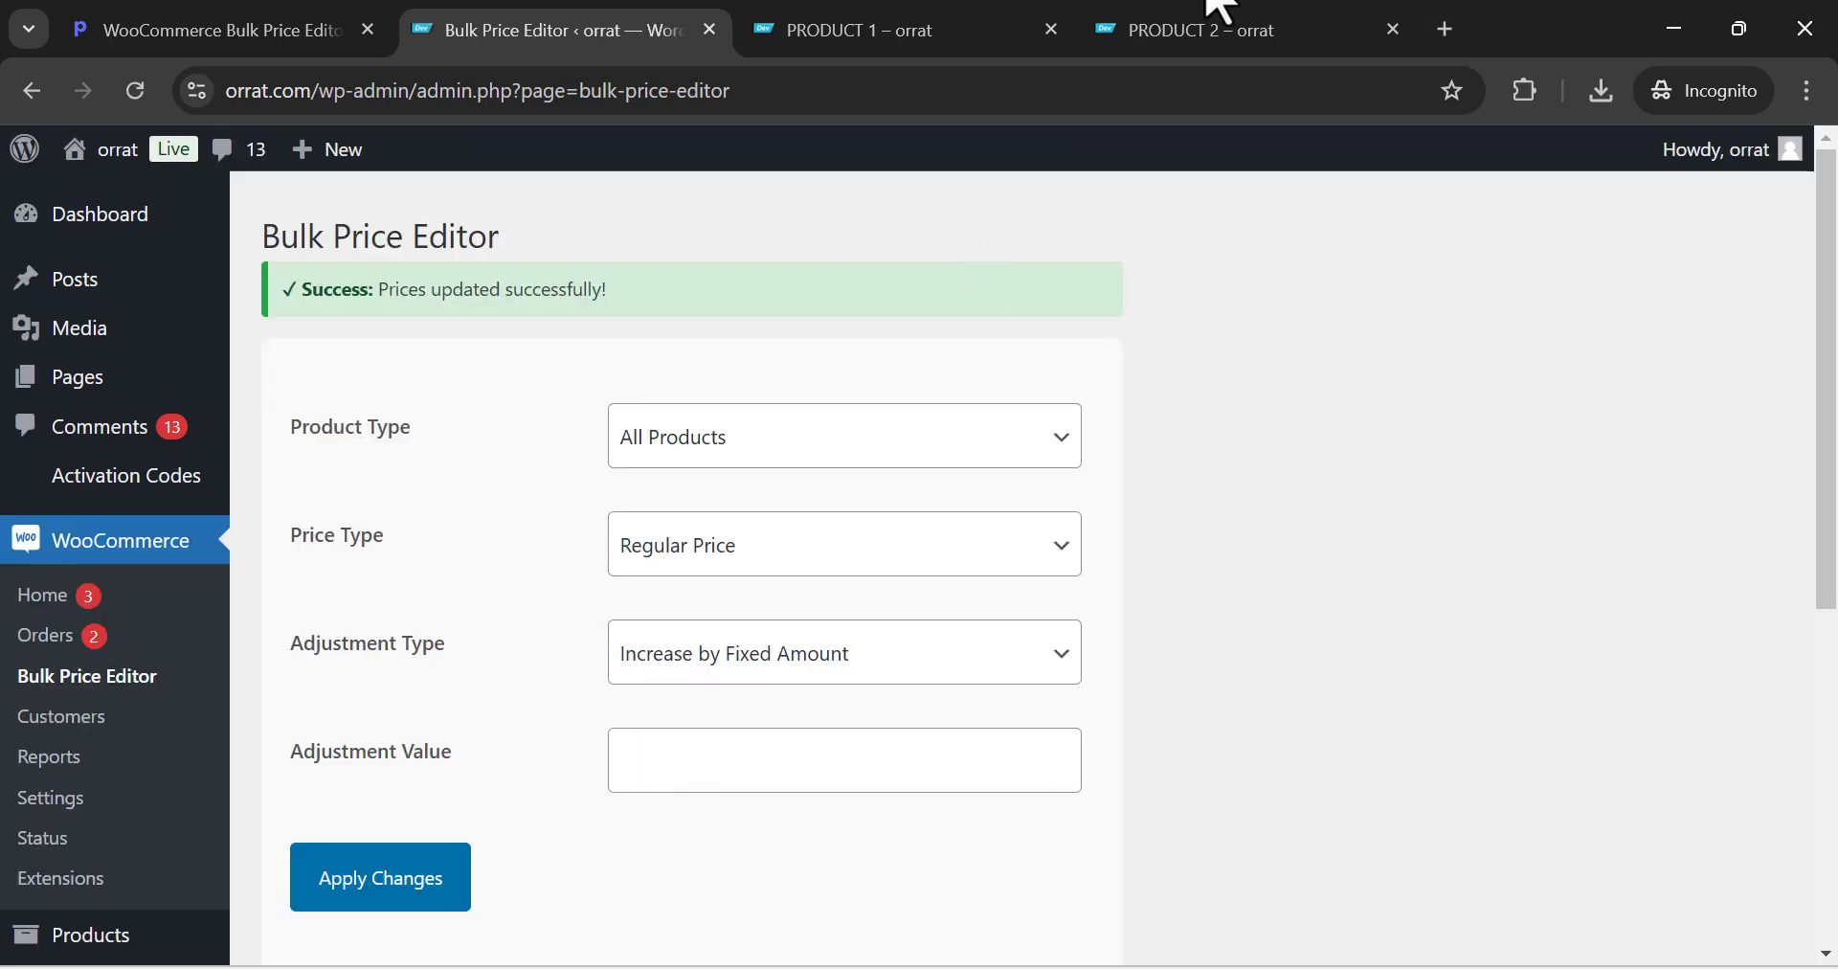
Reload the PRODUCT 1 and PRODUCT 2 pages and check their sale prices
{"action": "left_click", "coordinate": [936, 23]}
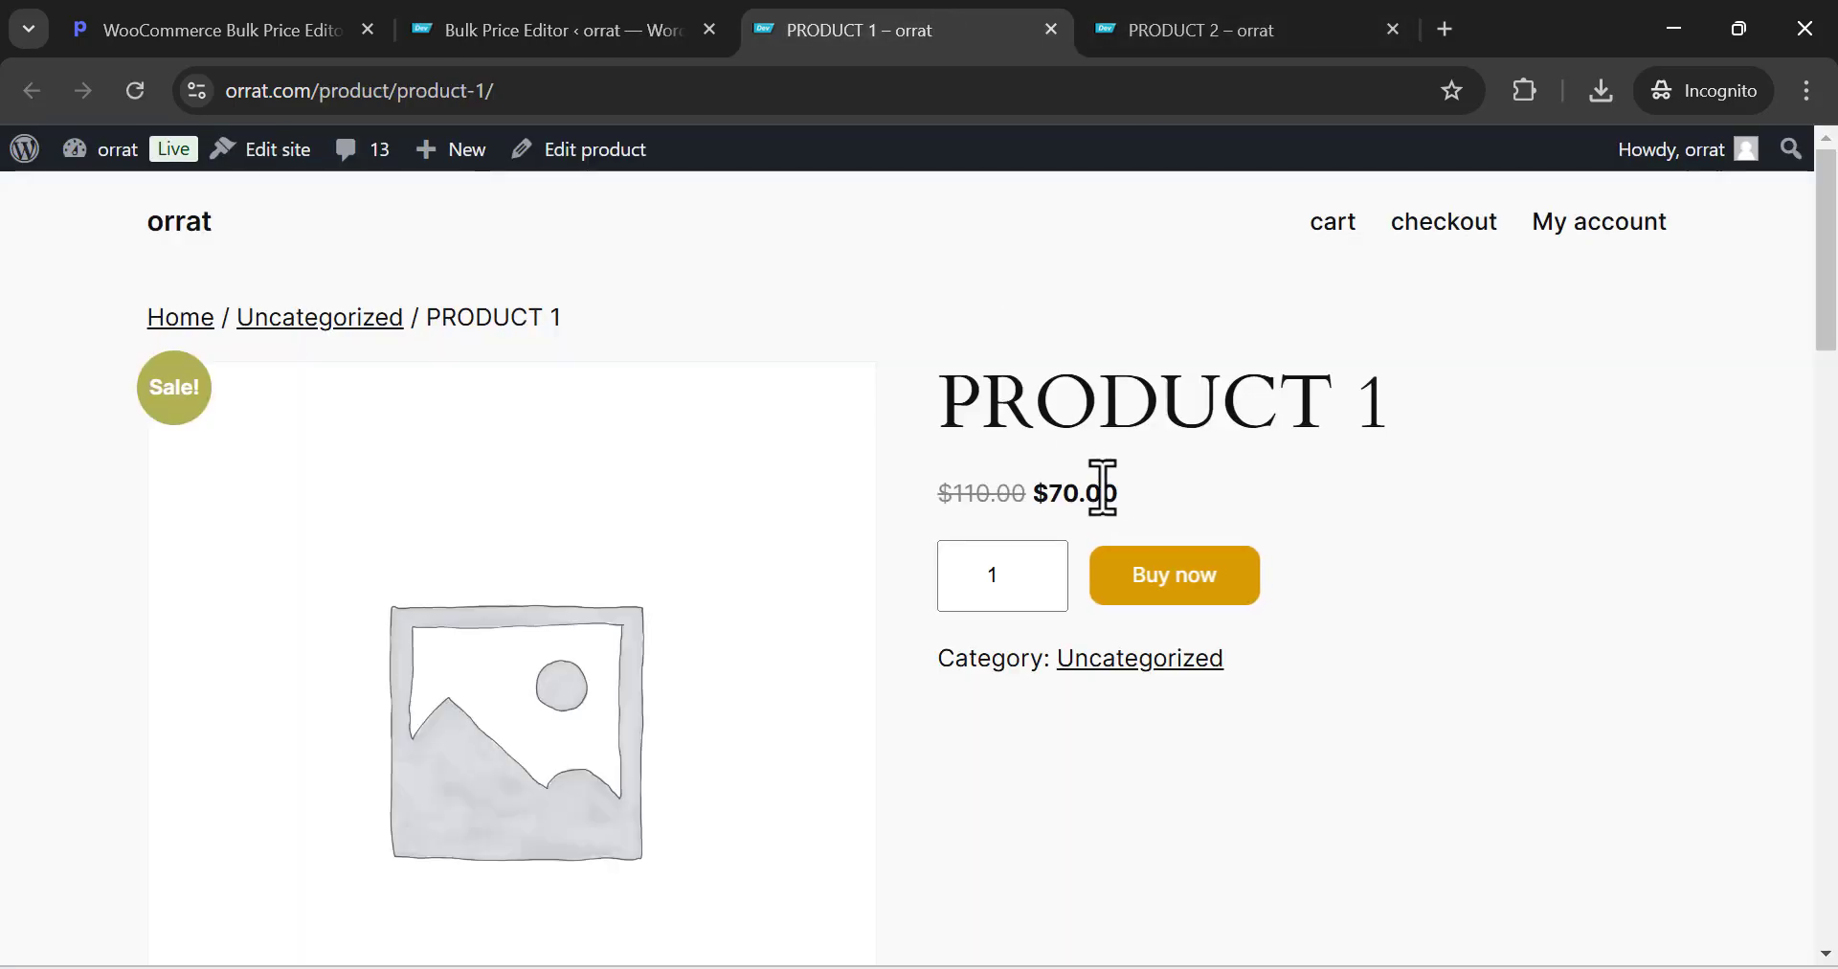
{"action": "left_click", "coordinate": [1145, 53]}
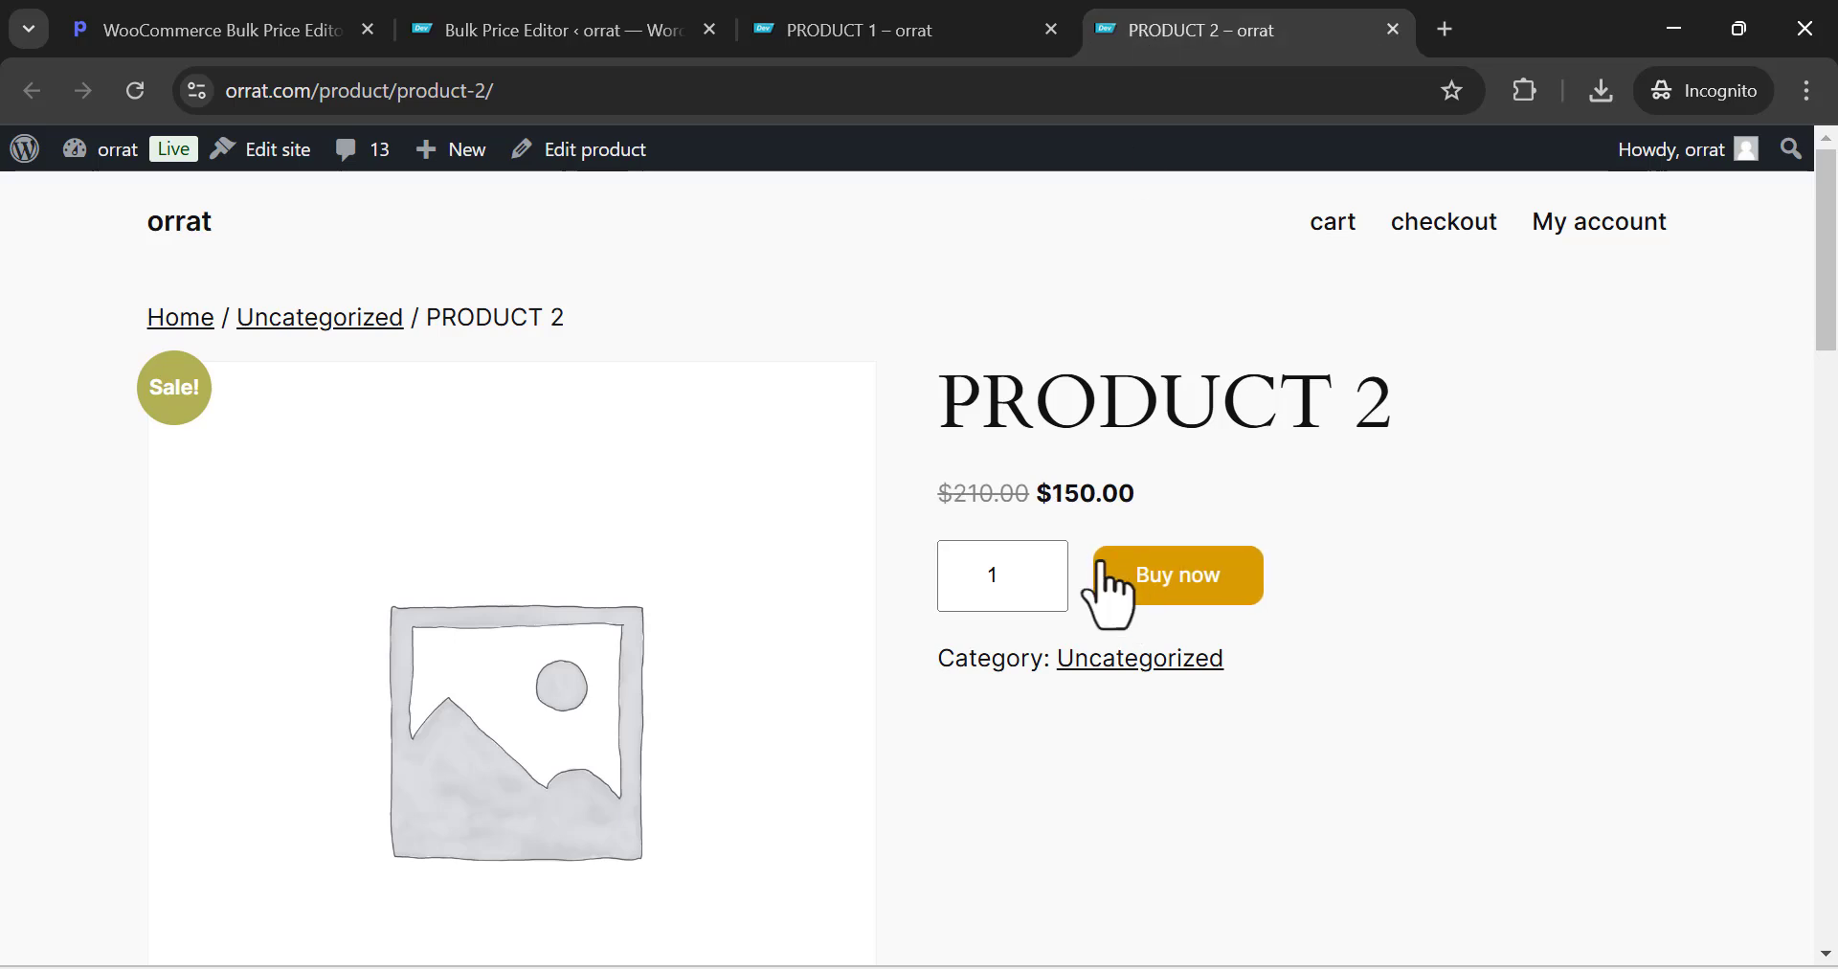
{"action": "left_click", "coordinate": [910, 23]}
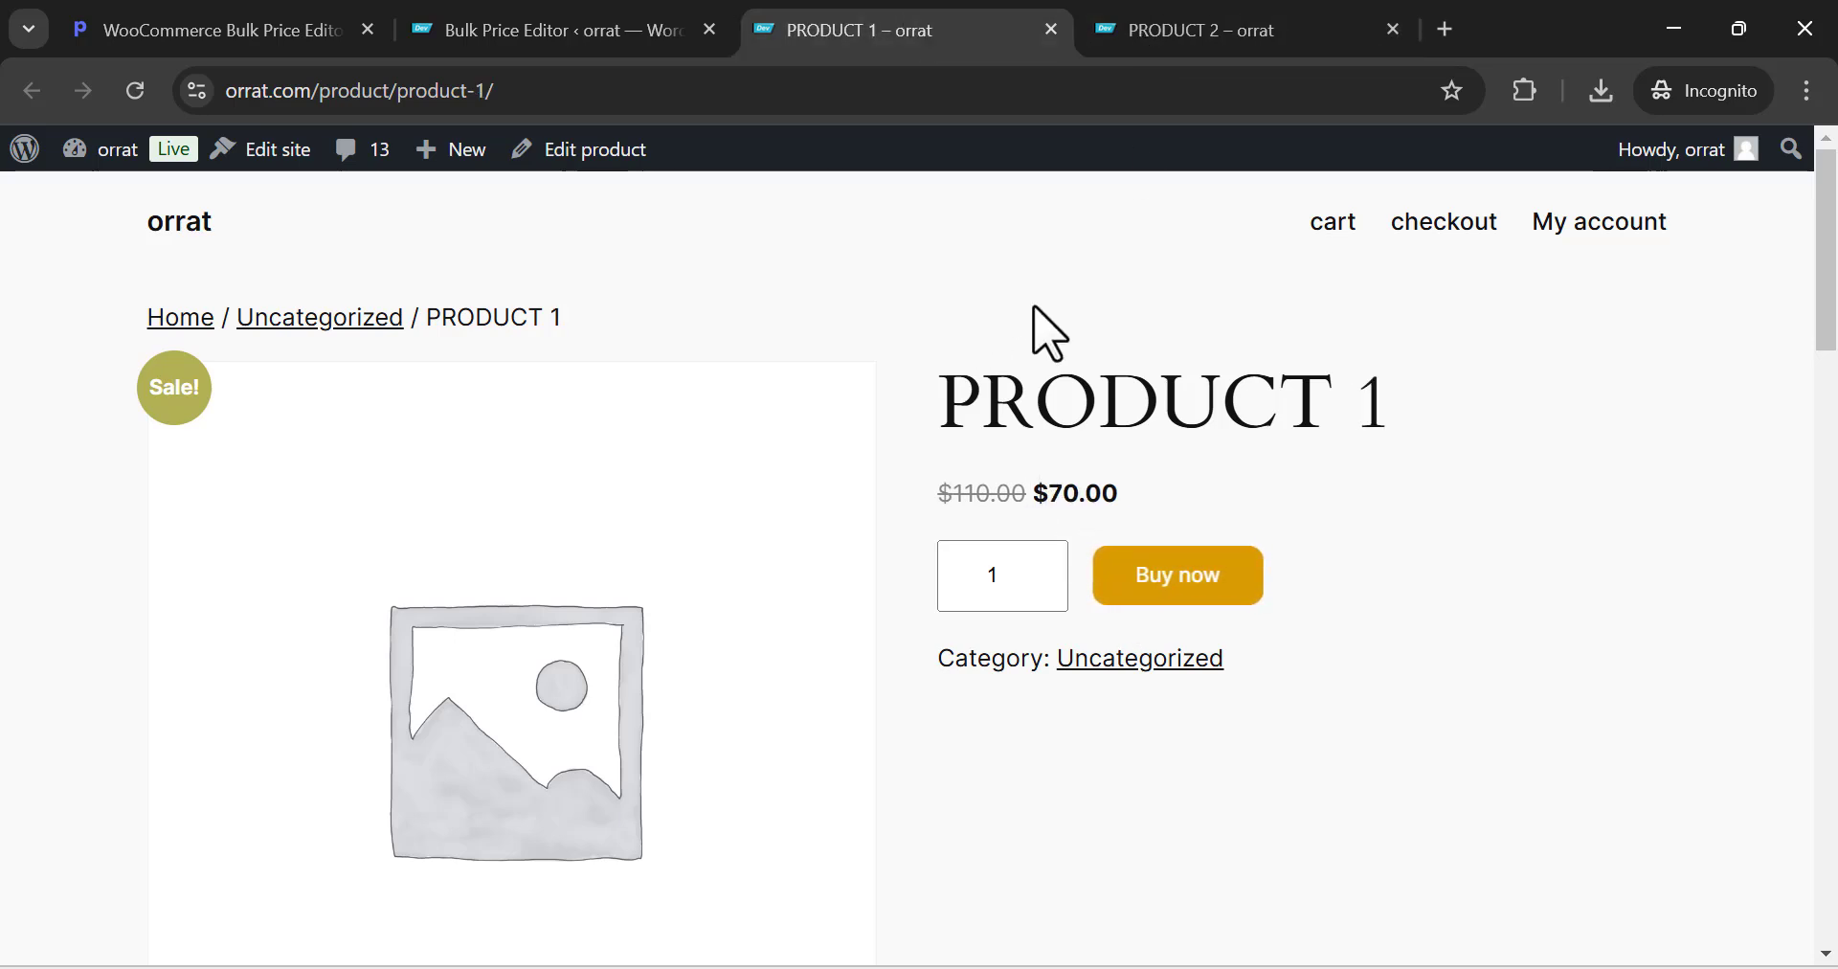
{"action": "left_click", "coordinate": [902, 99]}
{"action": "key", "text": "Return"}
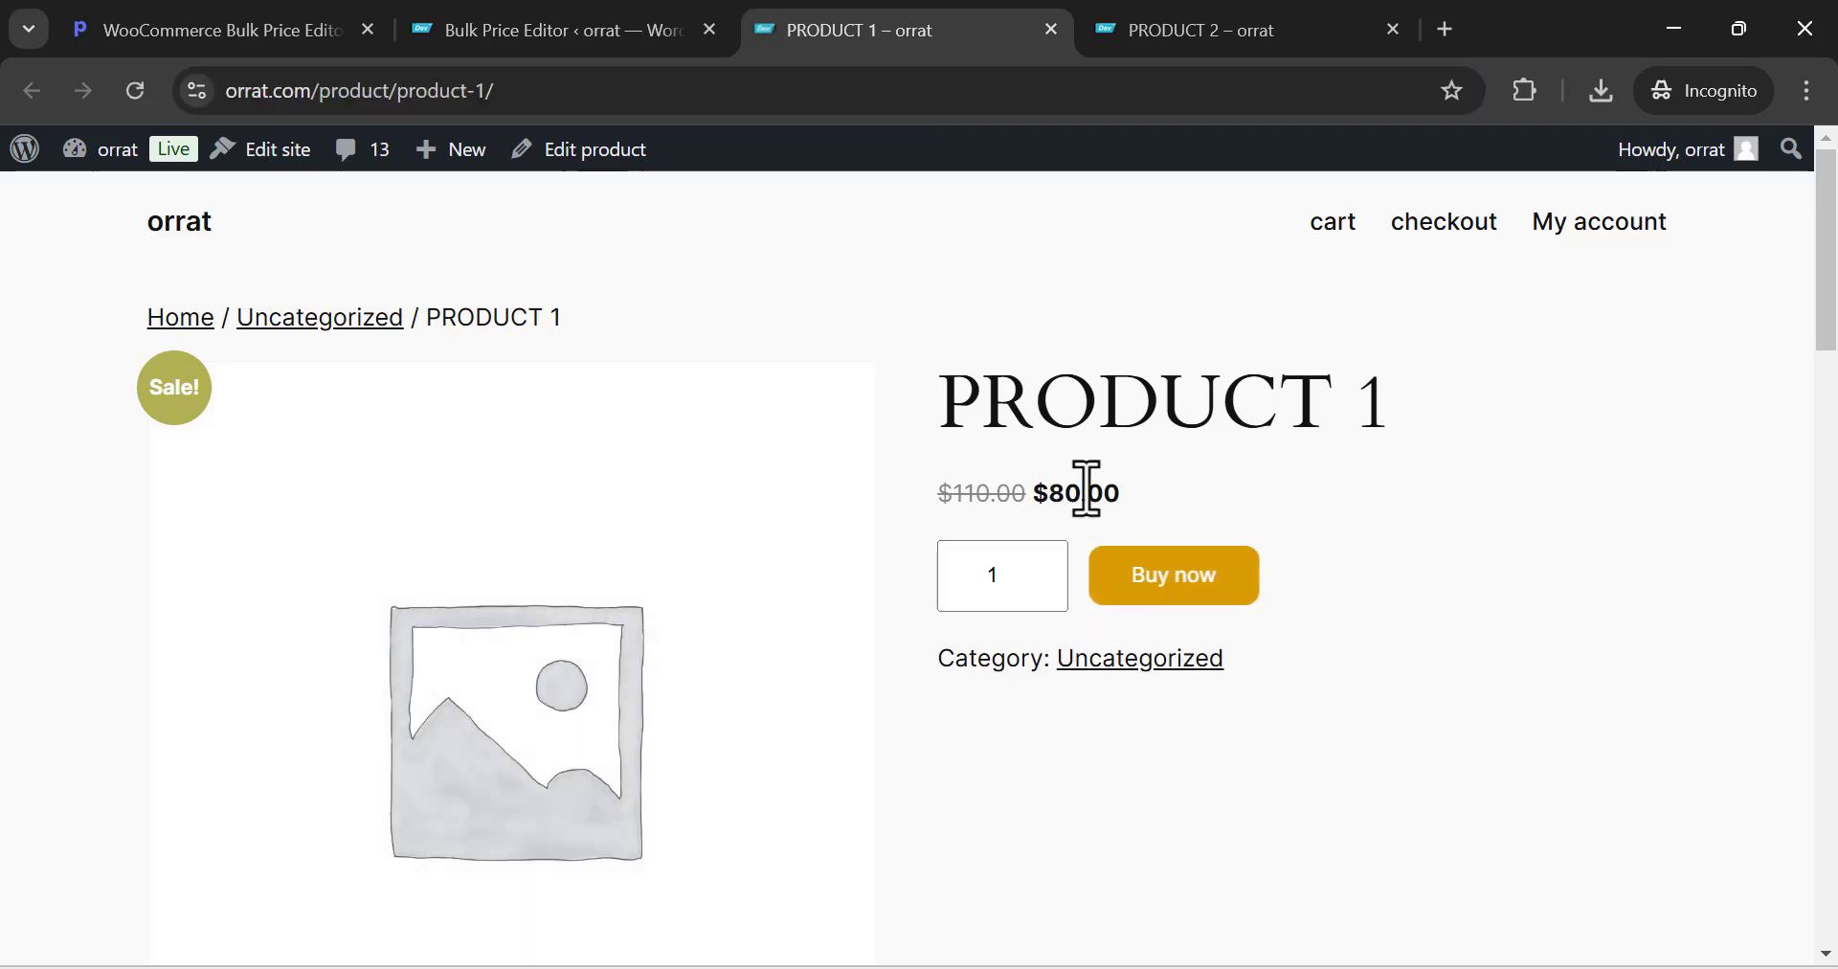
{"action": "left_click", "coordinate": [1209, 14]}
{"action": "left_click", "coordinate": [1120, 95]}
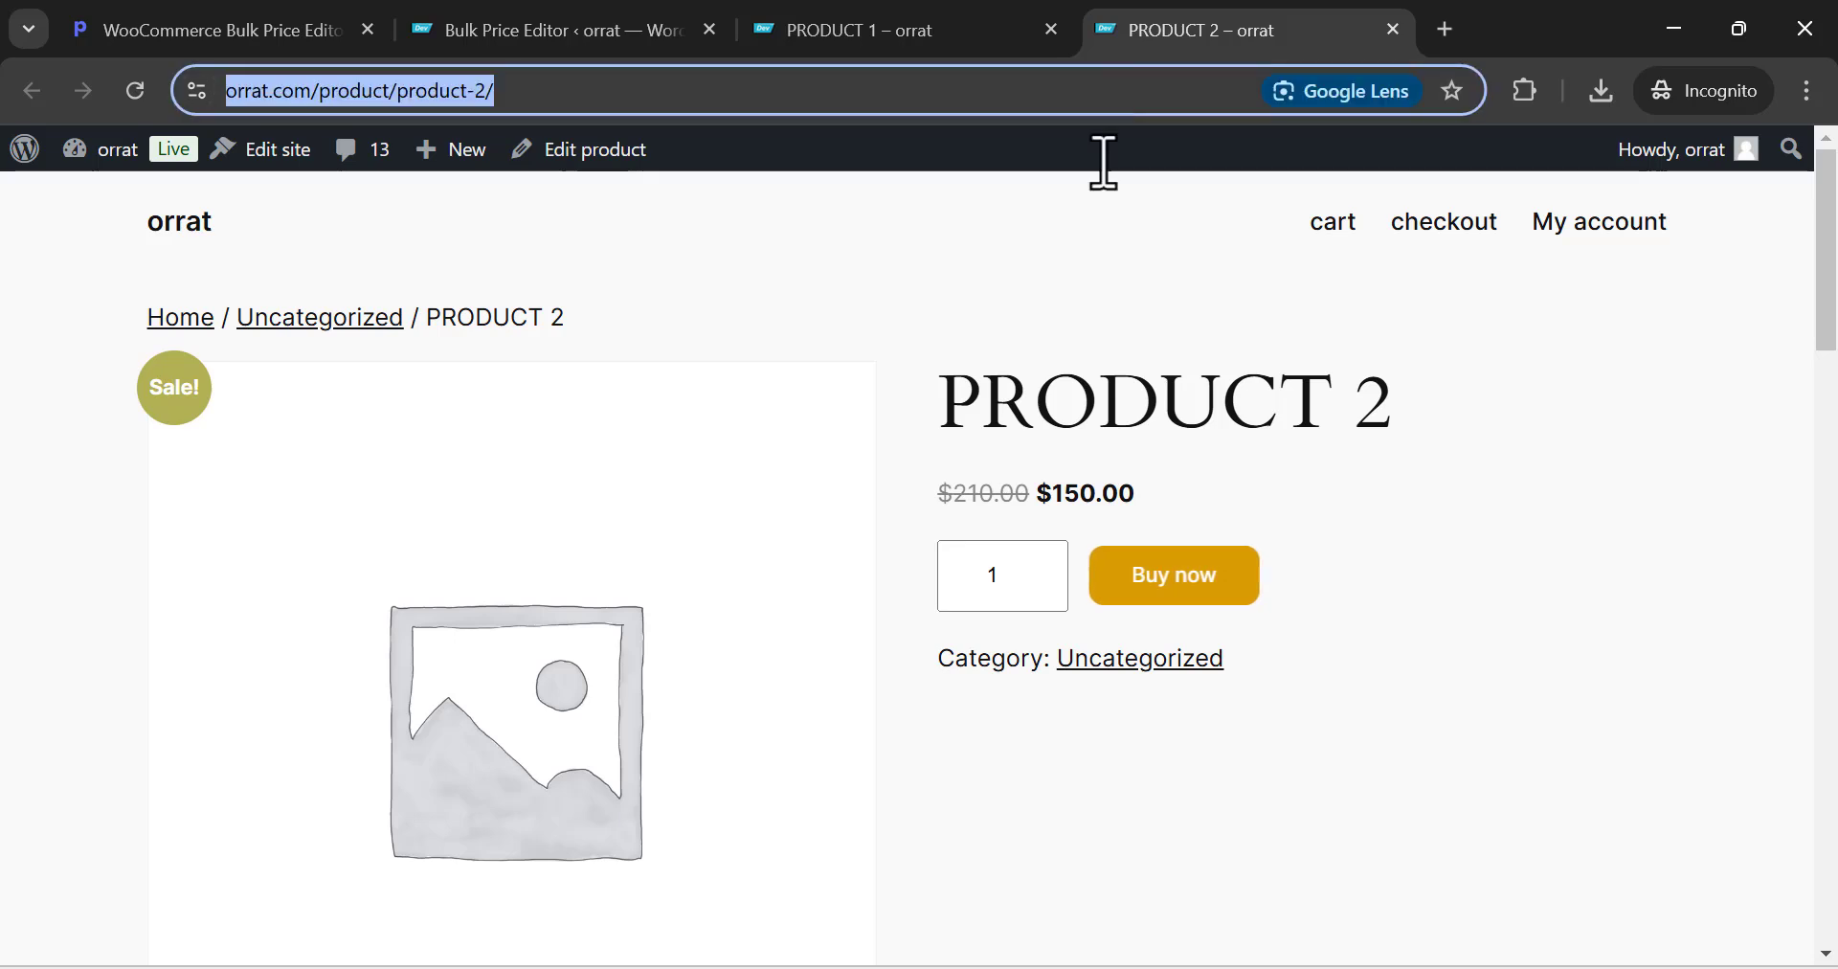
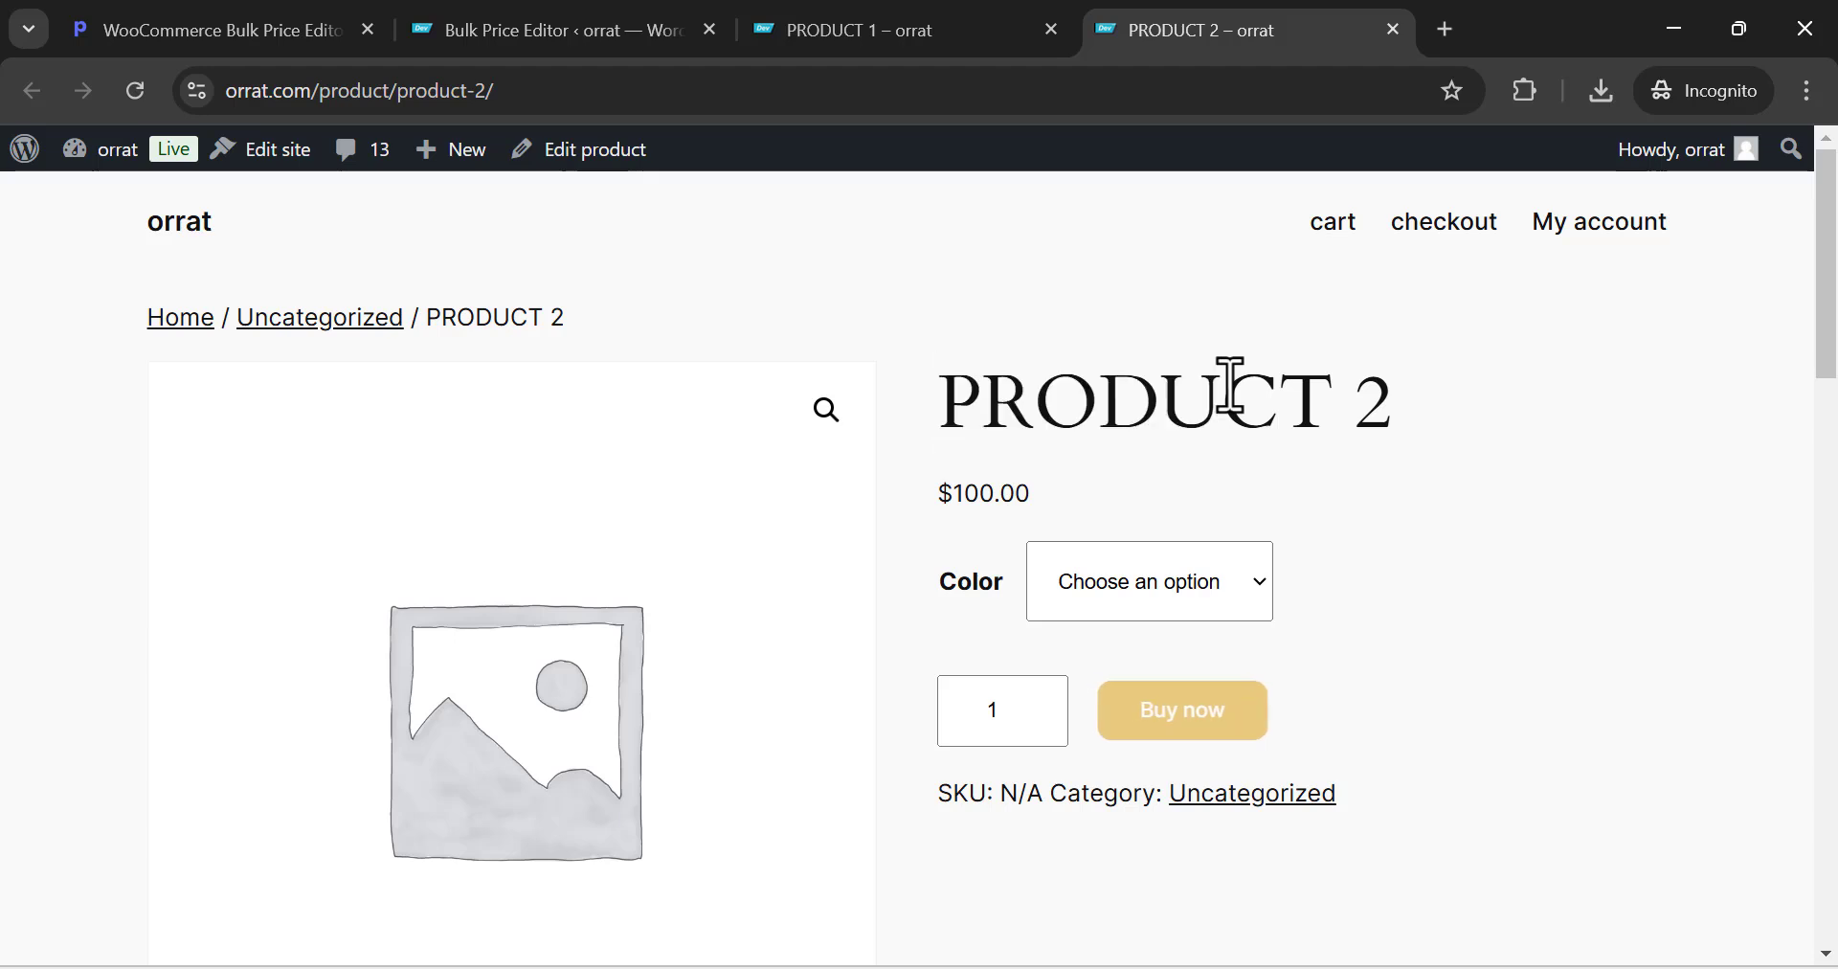
Examine the Color options on the variable PRODUCT 2 page and choose Color1 to view its price
{"action": "left_click", "coordinate": [1192, 613]}
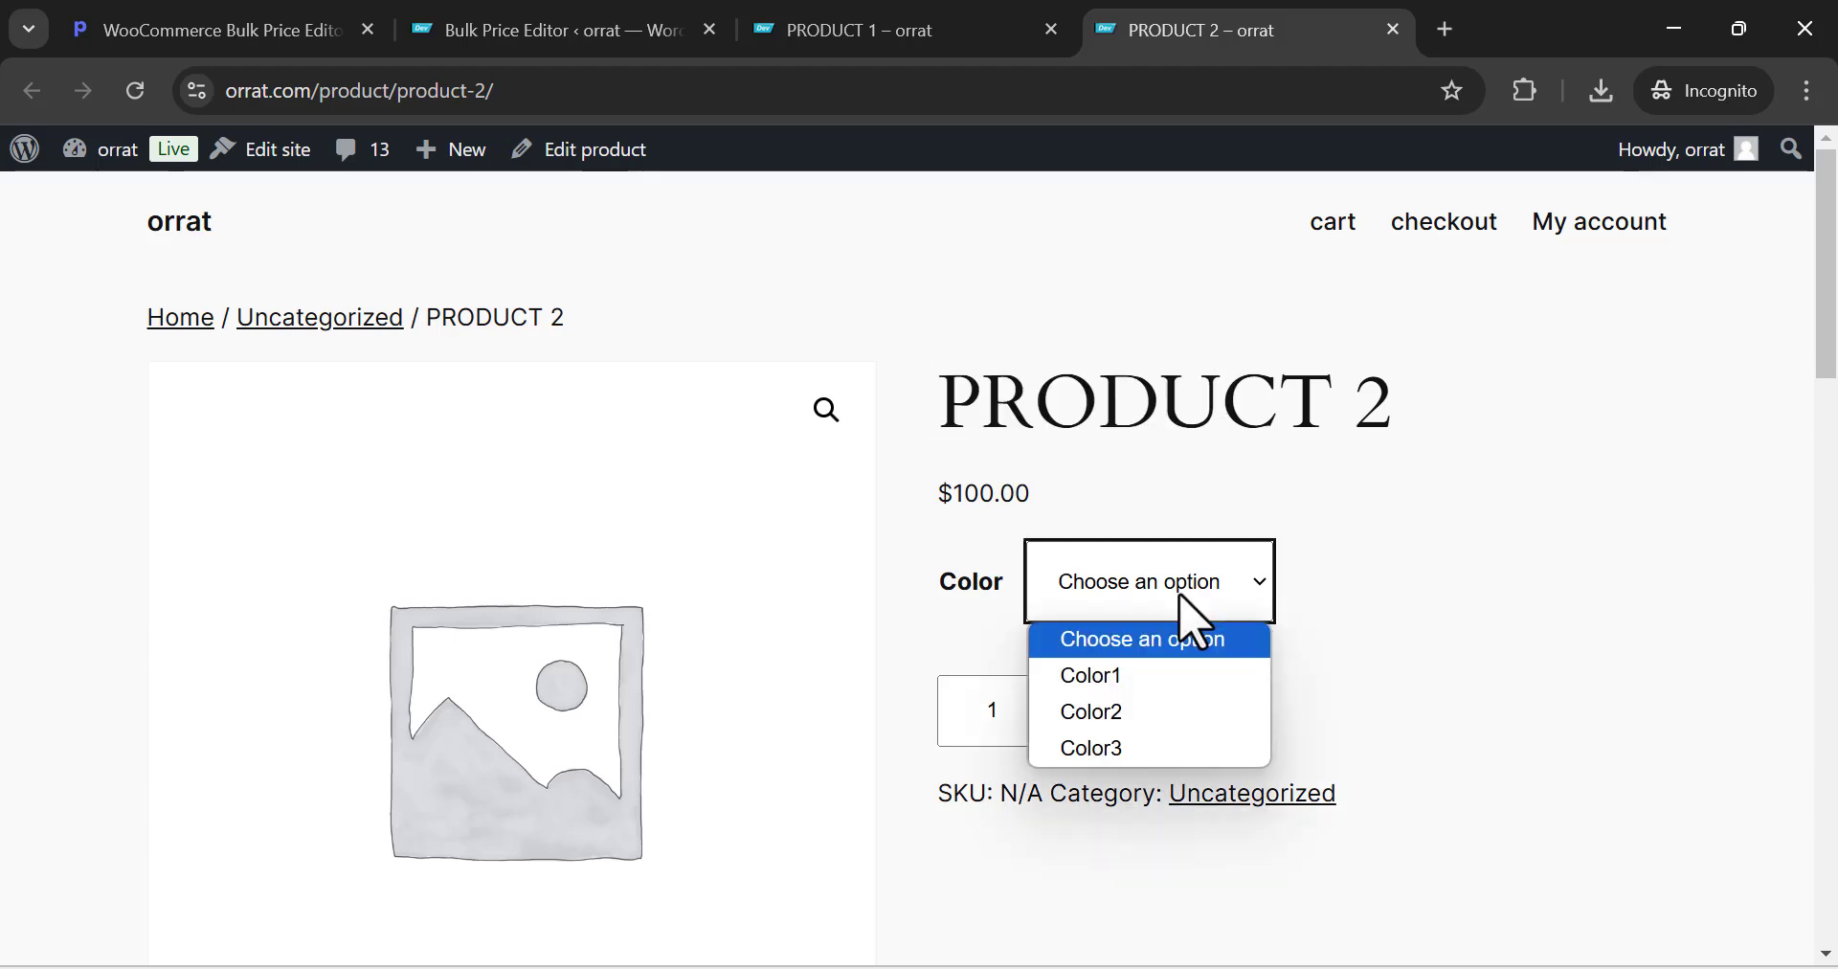
{"action": "left_click", "coordinate": [969, 598]}
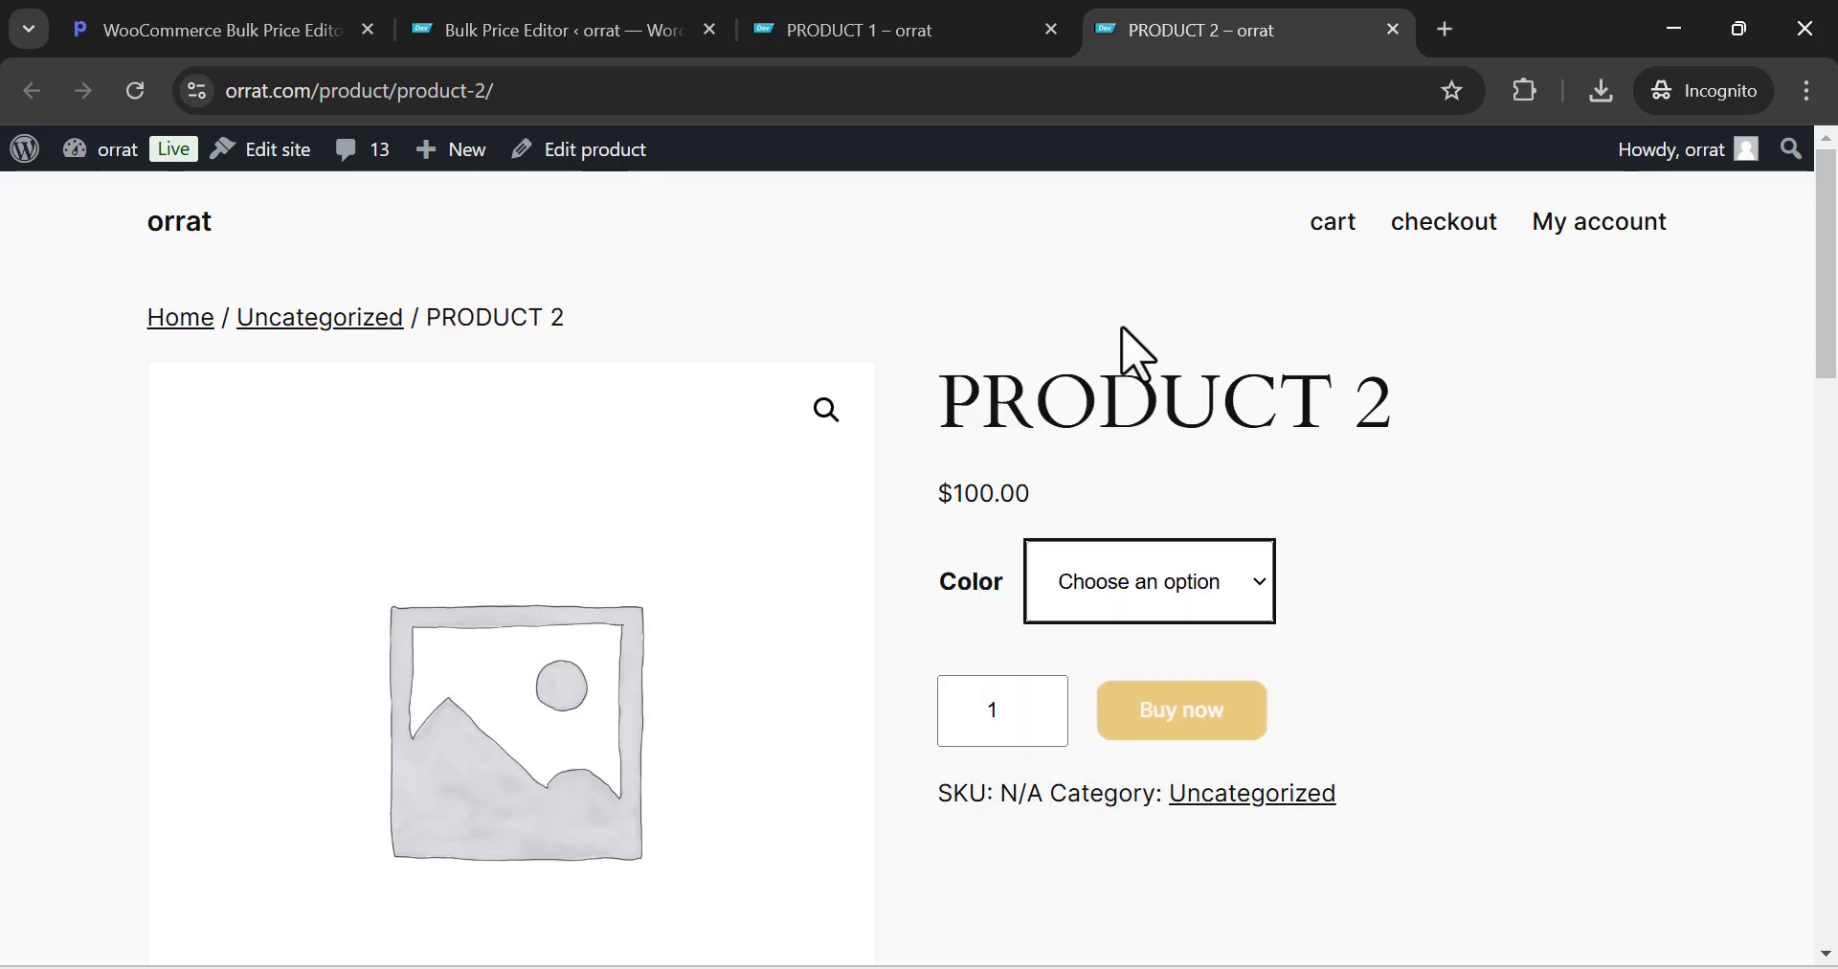
{"action": "left_click_drag", "start_coordinate": [1373, 402], "coordinate": [1116, 410]}
{"action": "left_click", "coordinate": [1123, 414]}
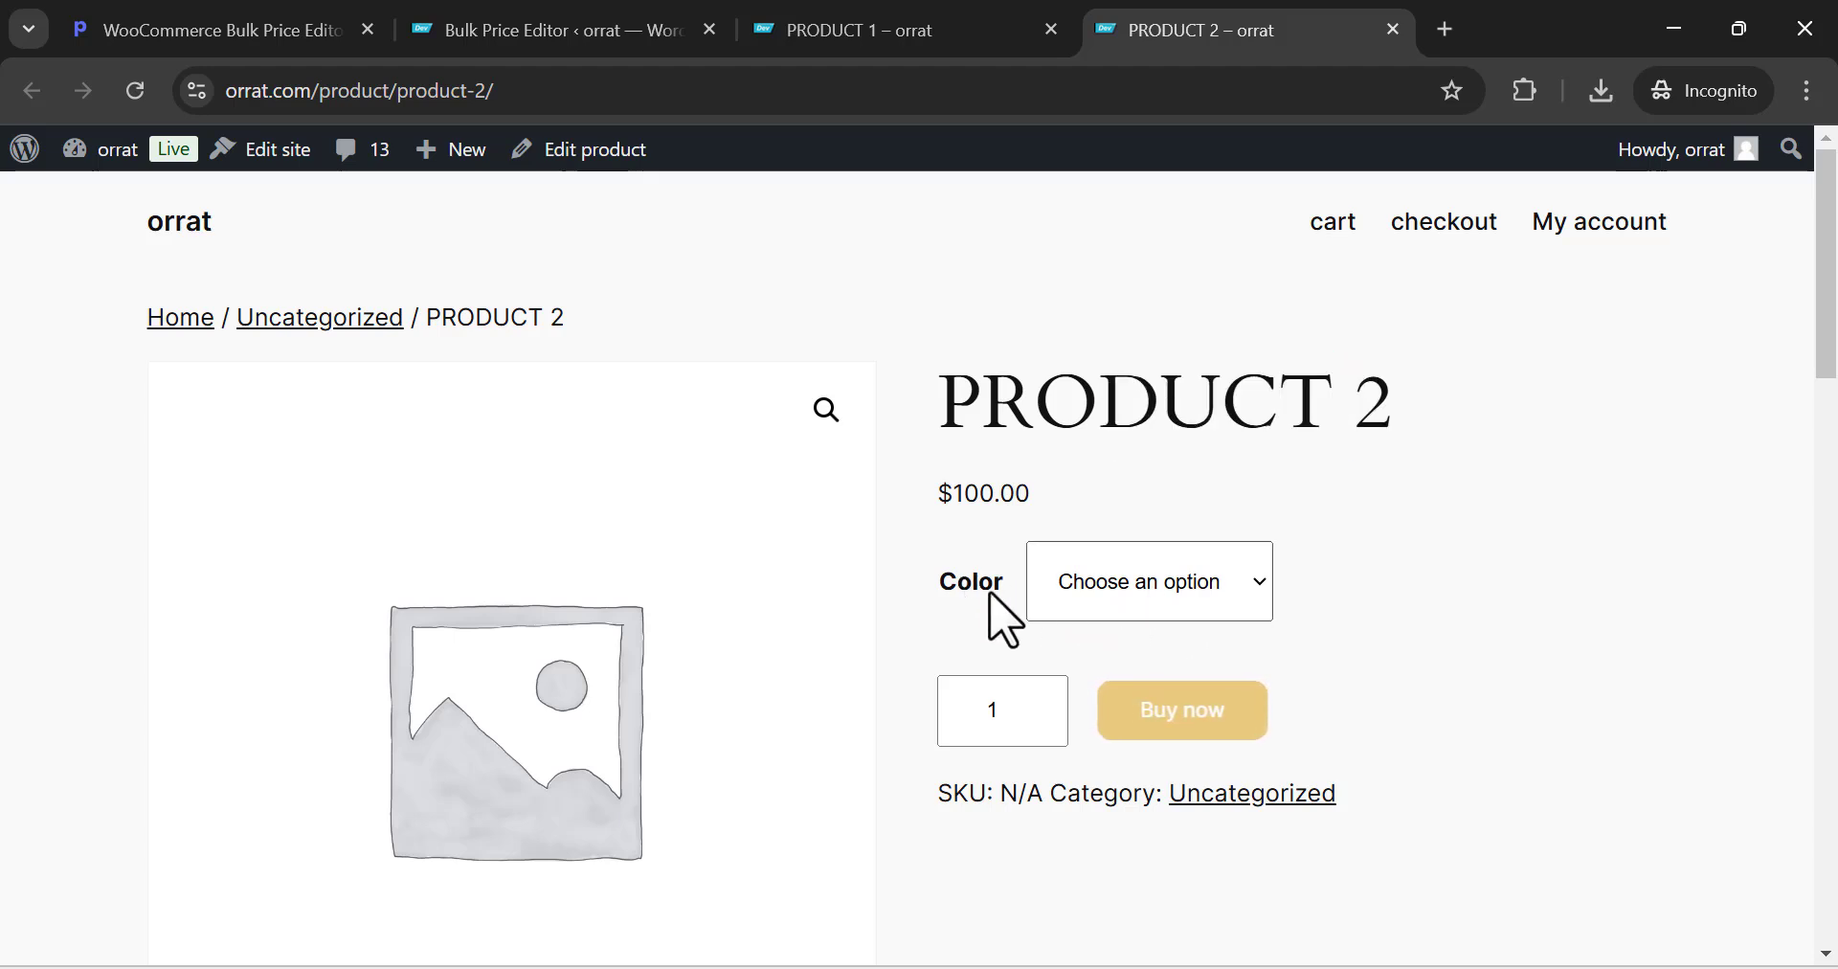
{"action": "left_click", "coordinate": [1201, 612]}
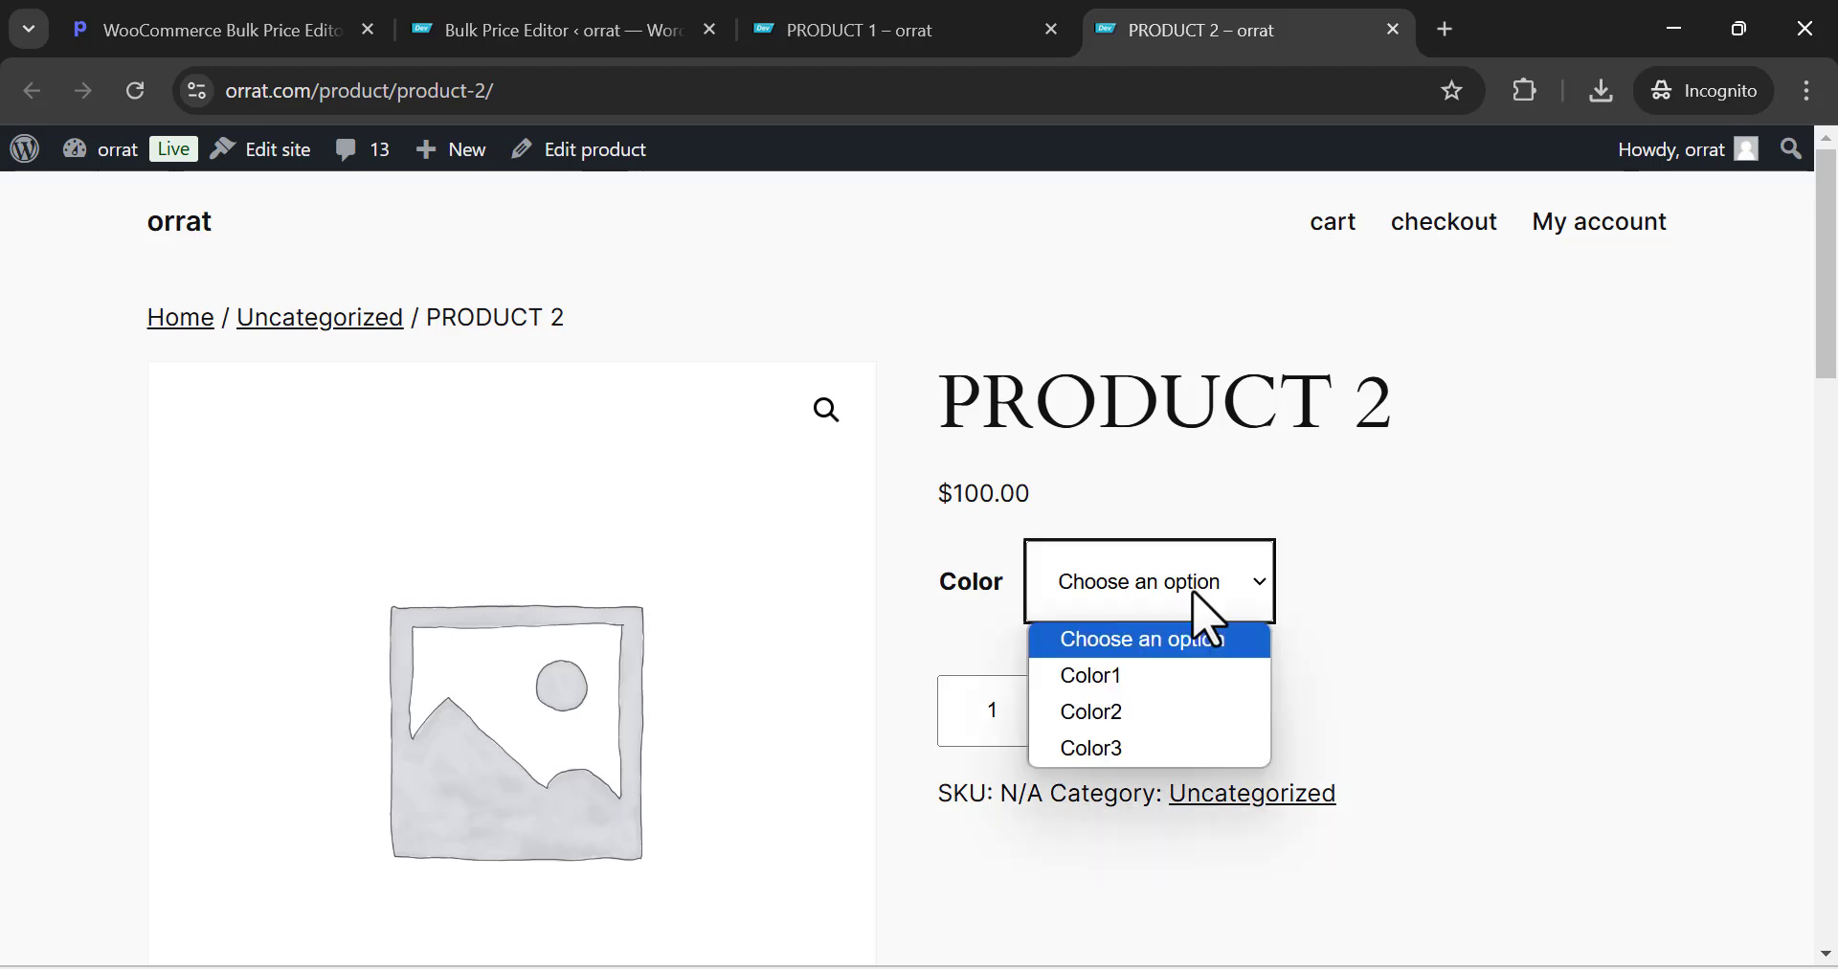
{"action": "left_click", "coordinate": [1401, 678]}
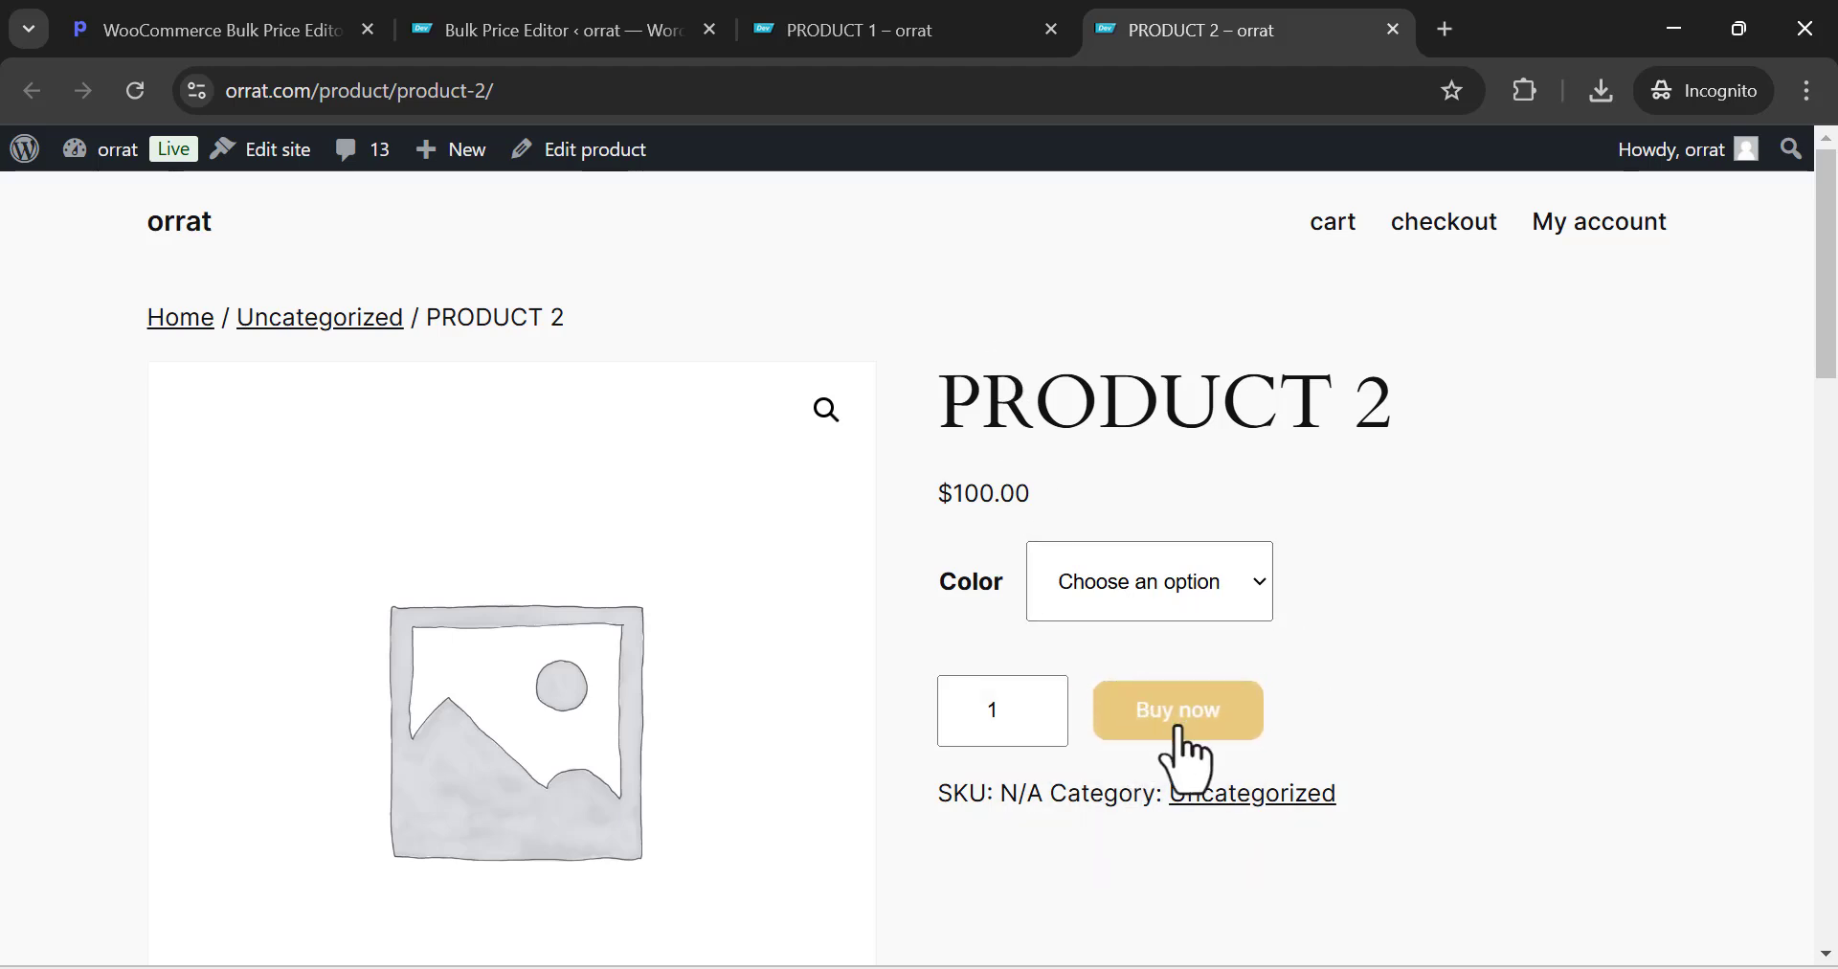
{"action": "left_click", "coordinate": [1133, 575]}
{"action": "left_click", "coordinate": [1101, 682]}
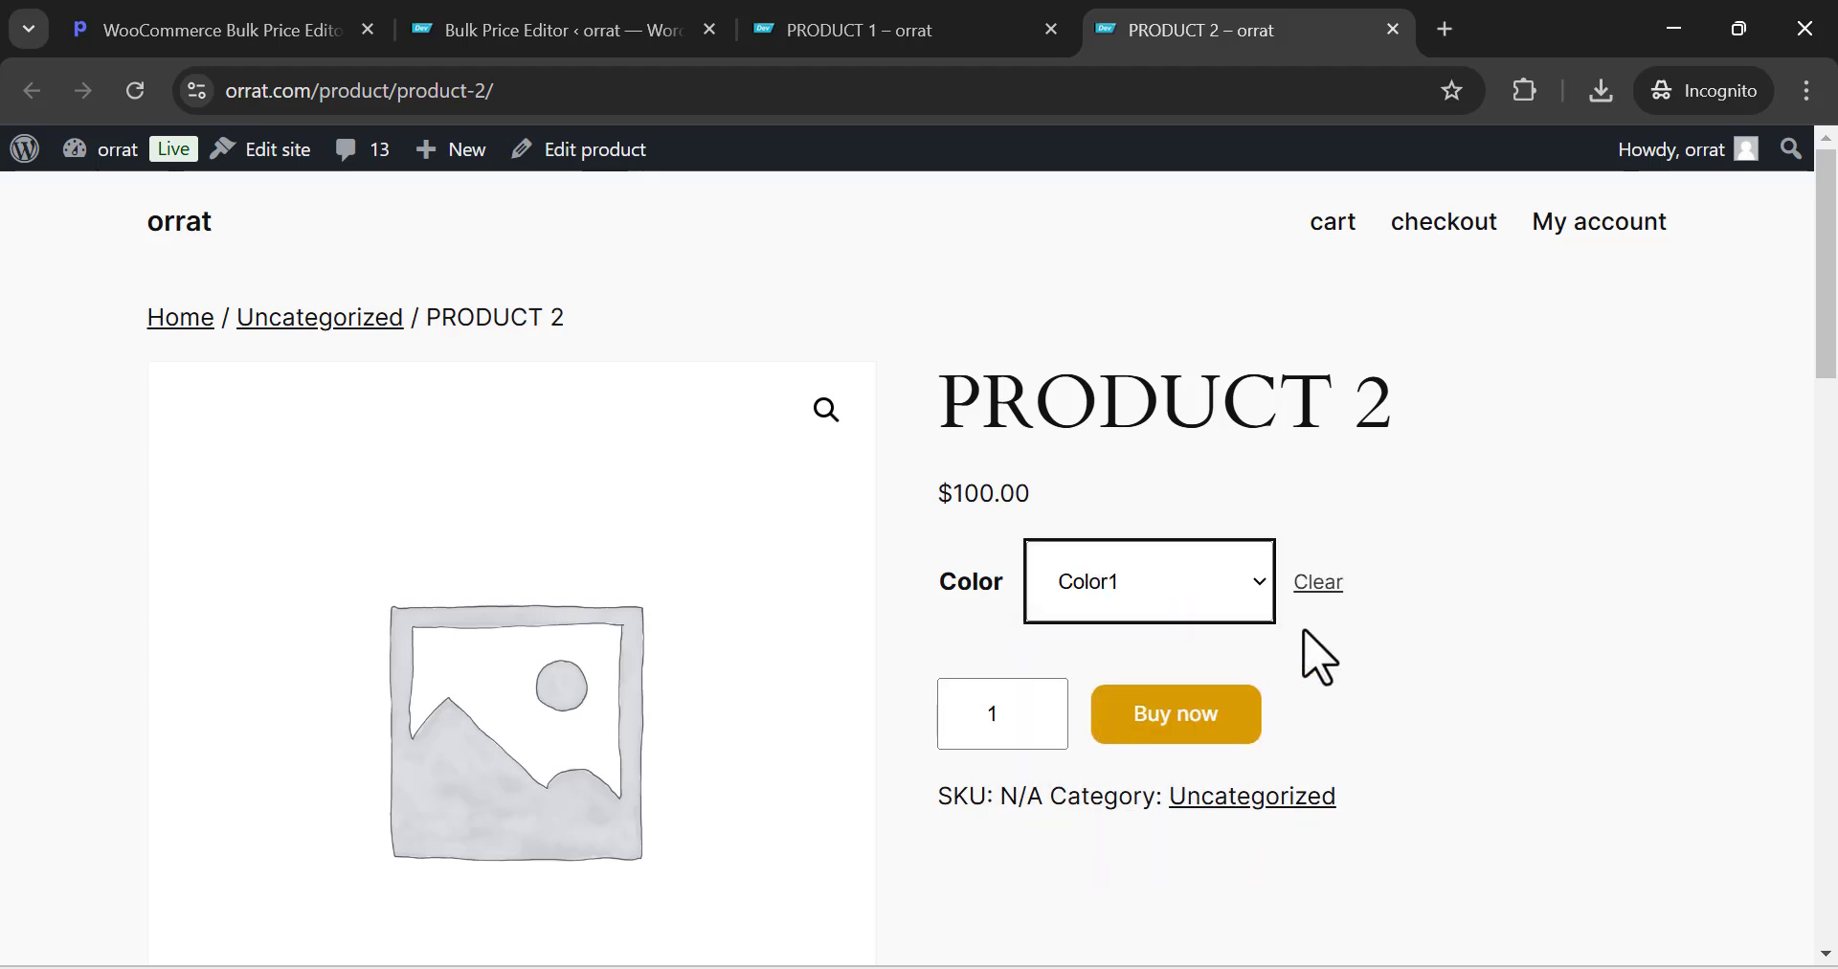
In the Bulk Price Editor, set the product type to Parent Products Only and the adjustment value to 10
{"action": "left_click", "coordinate": [618, 21]}
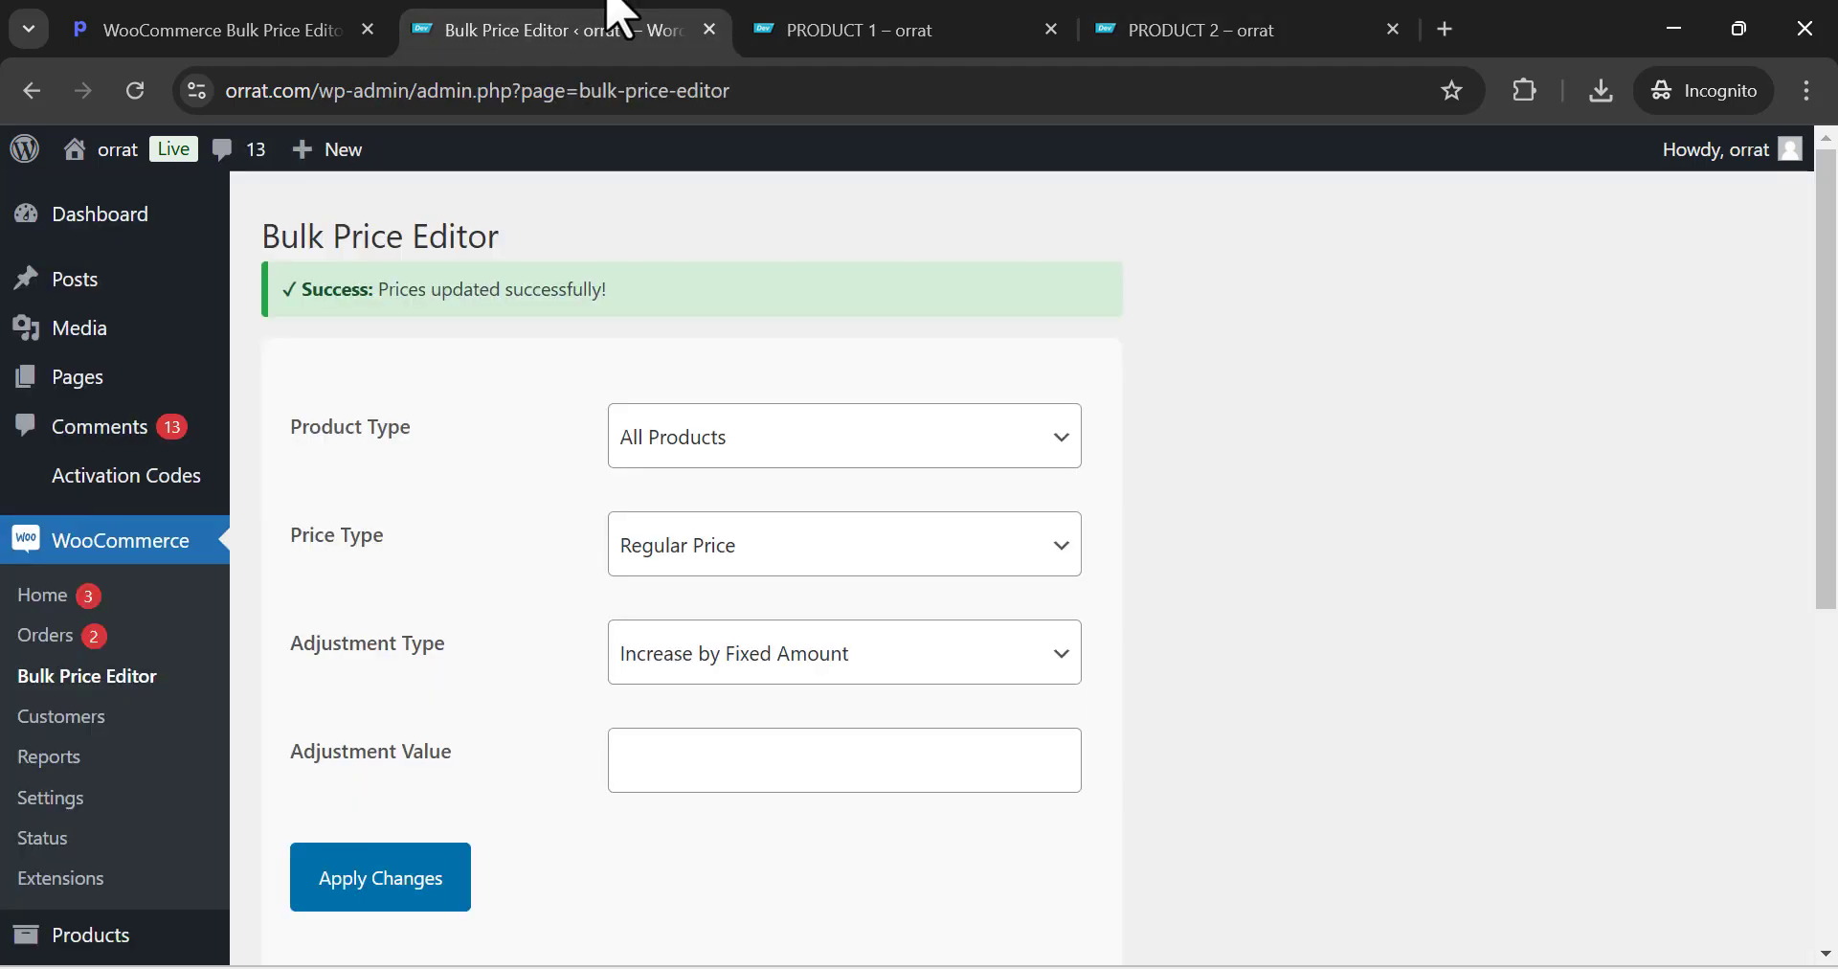
{"action": "left_click", "coordinate": [689, 450]}
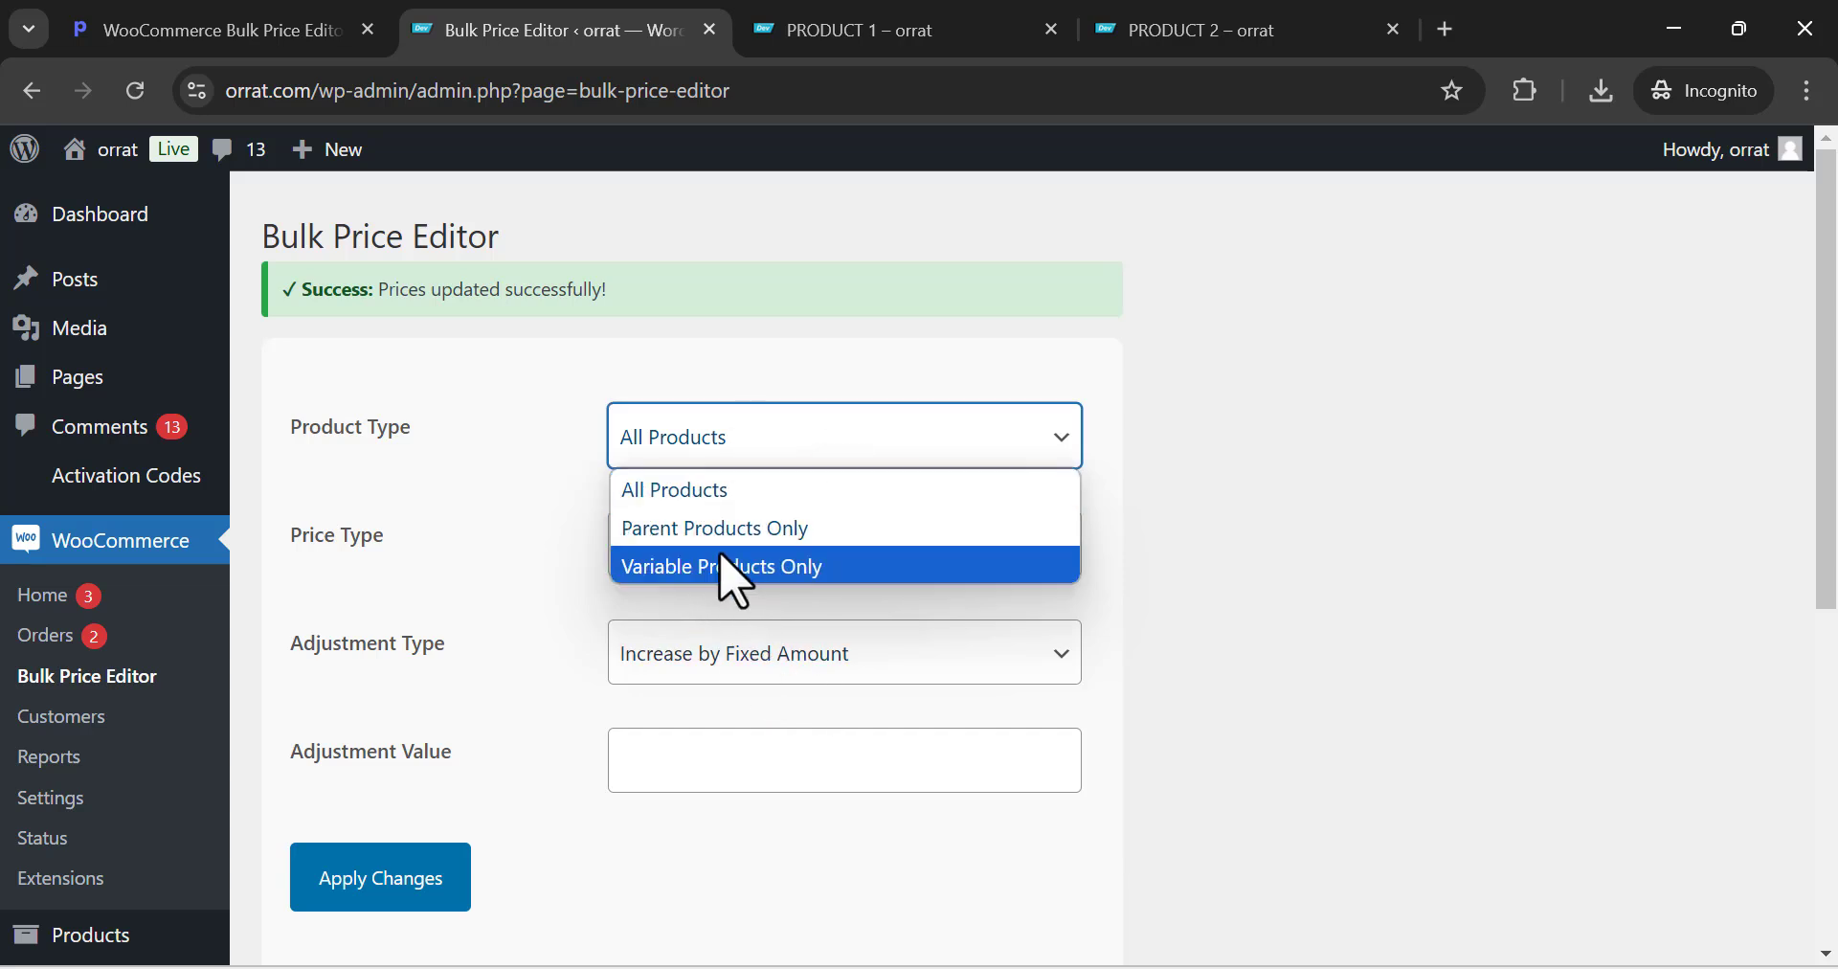
{"action": "left_click", "coordinate": [852, 38]}
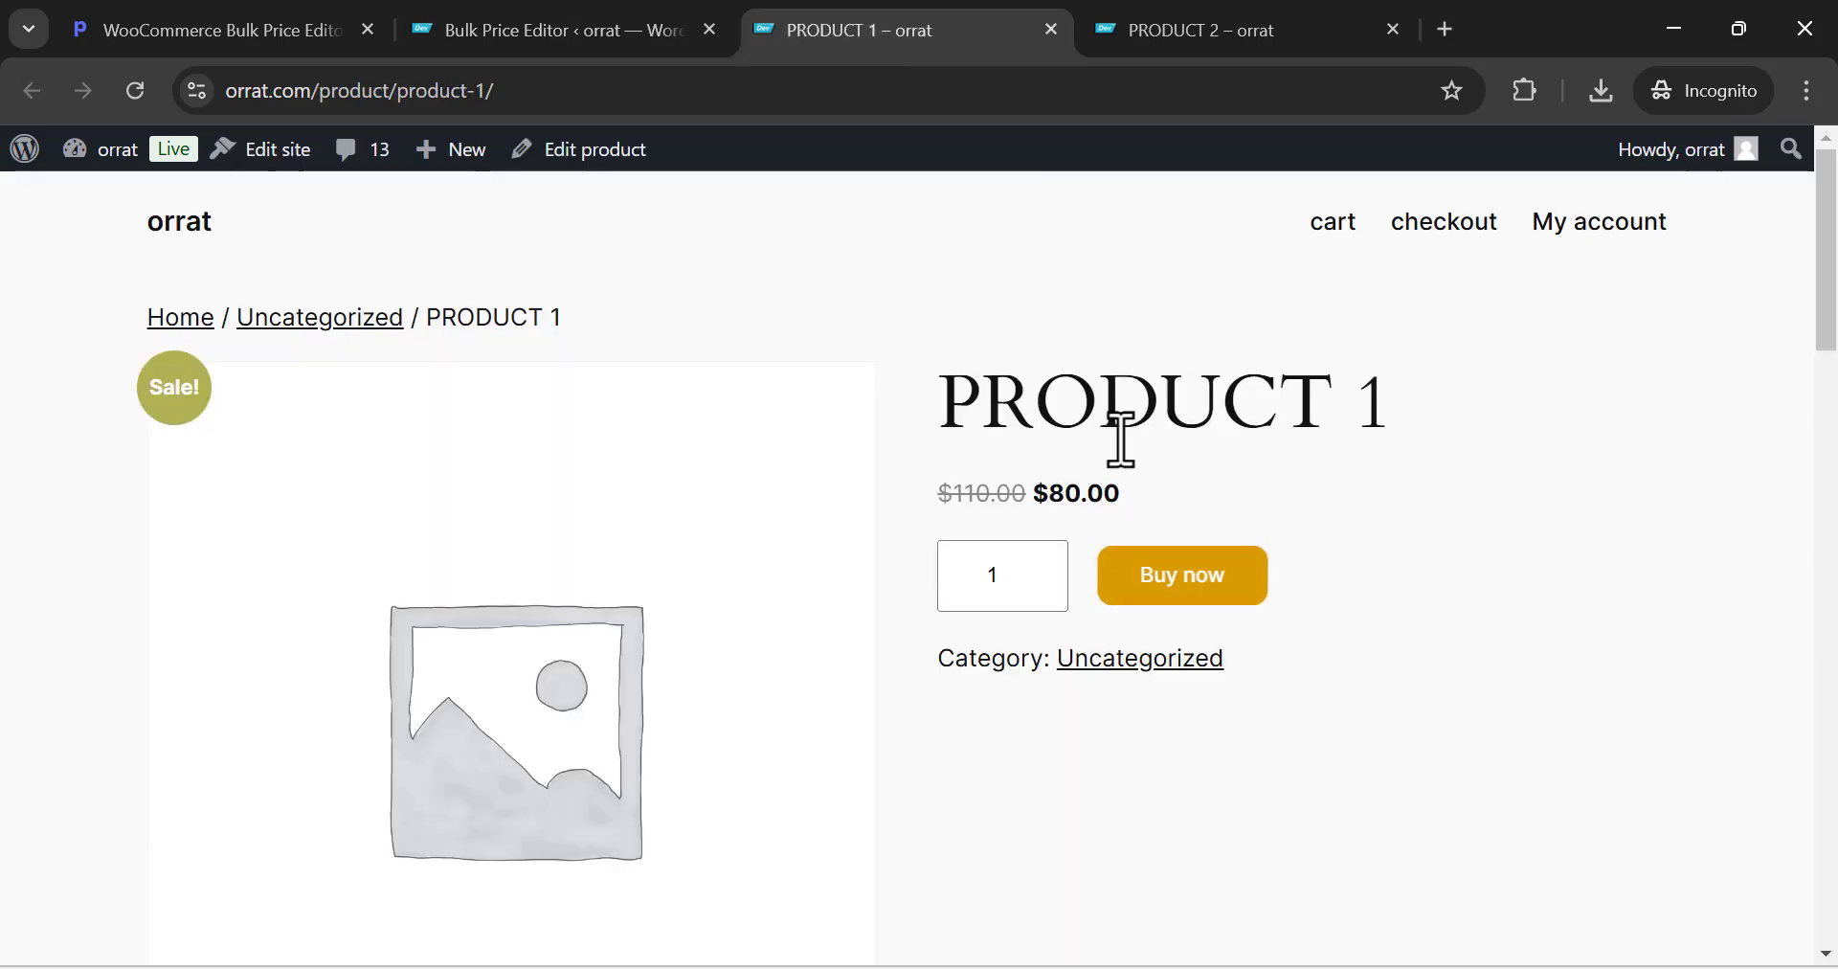
{"action": "left_click", "coordinate": [565, 27]}
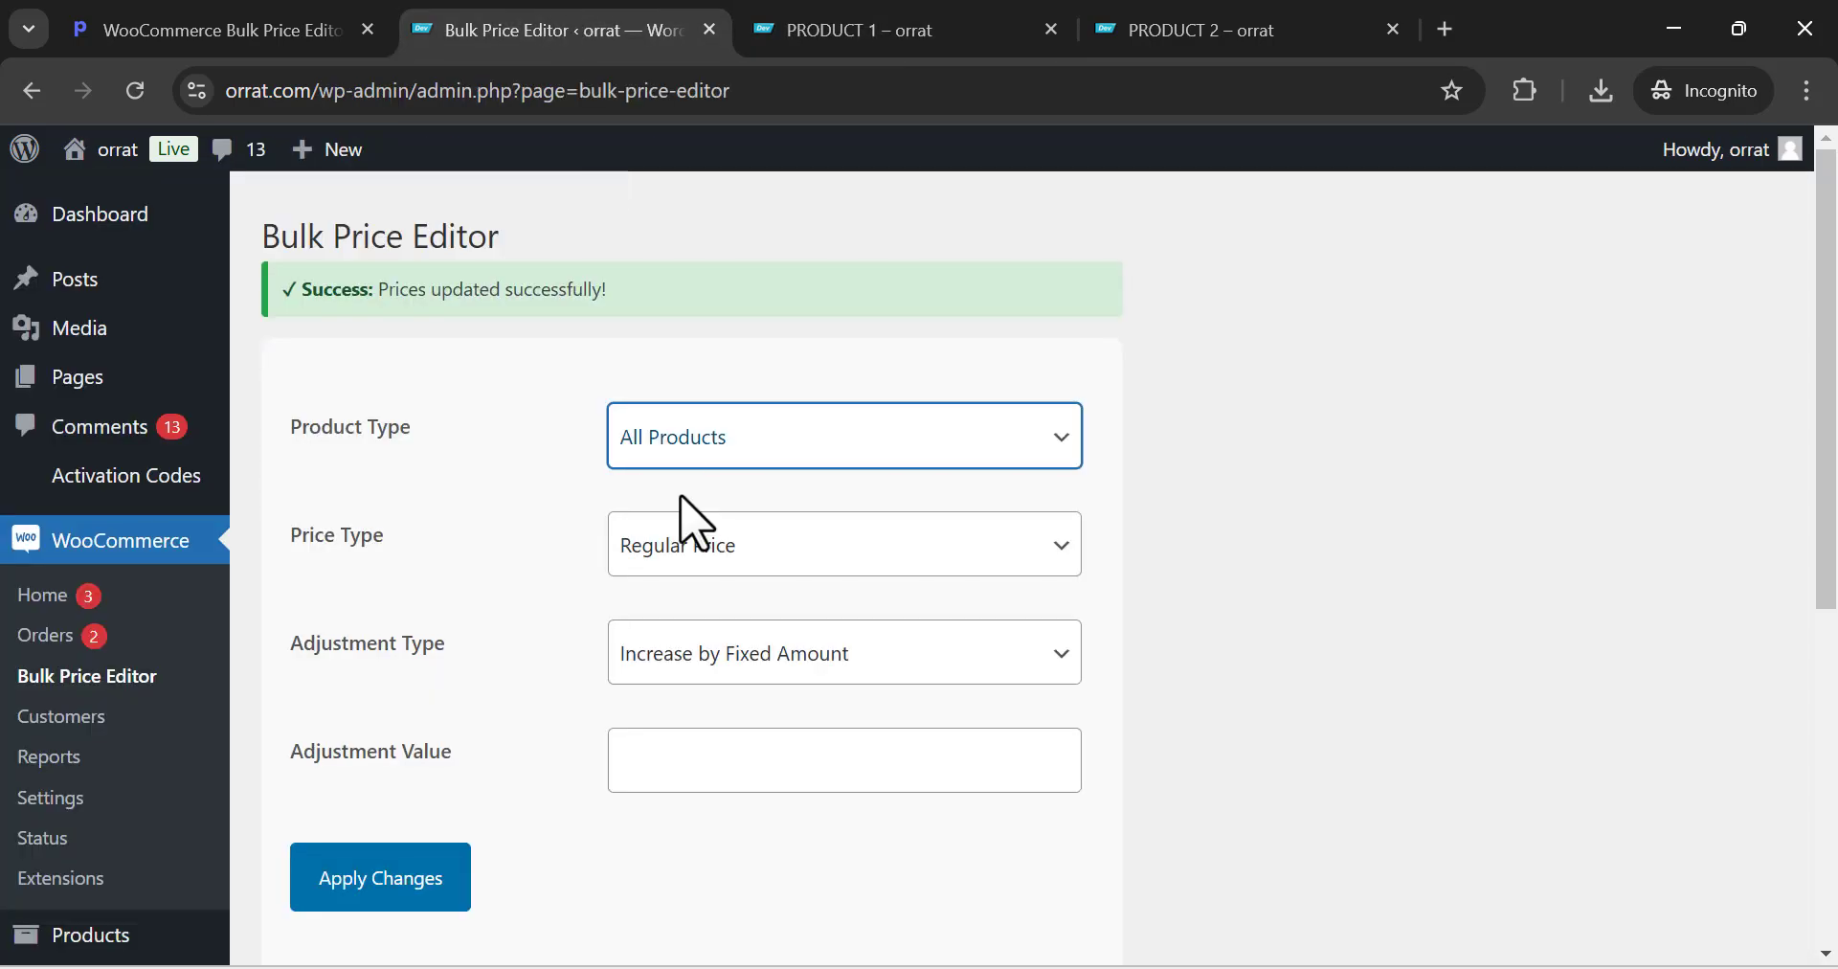
{"action": "left_click", "coordinate": [709, 437]}
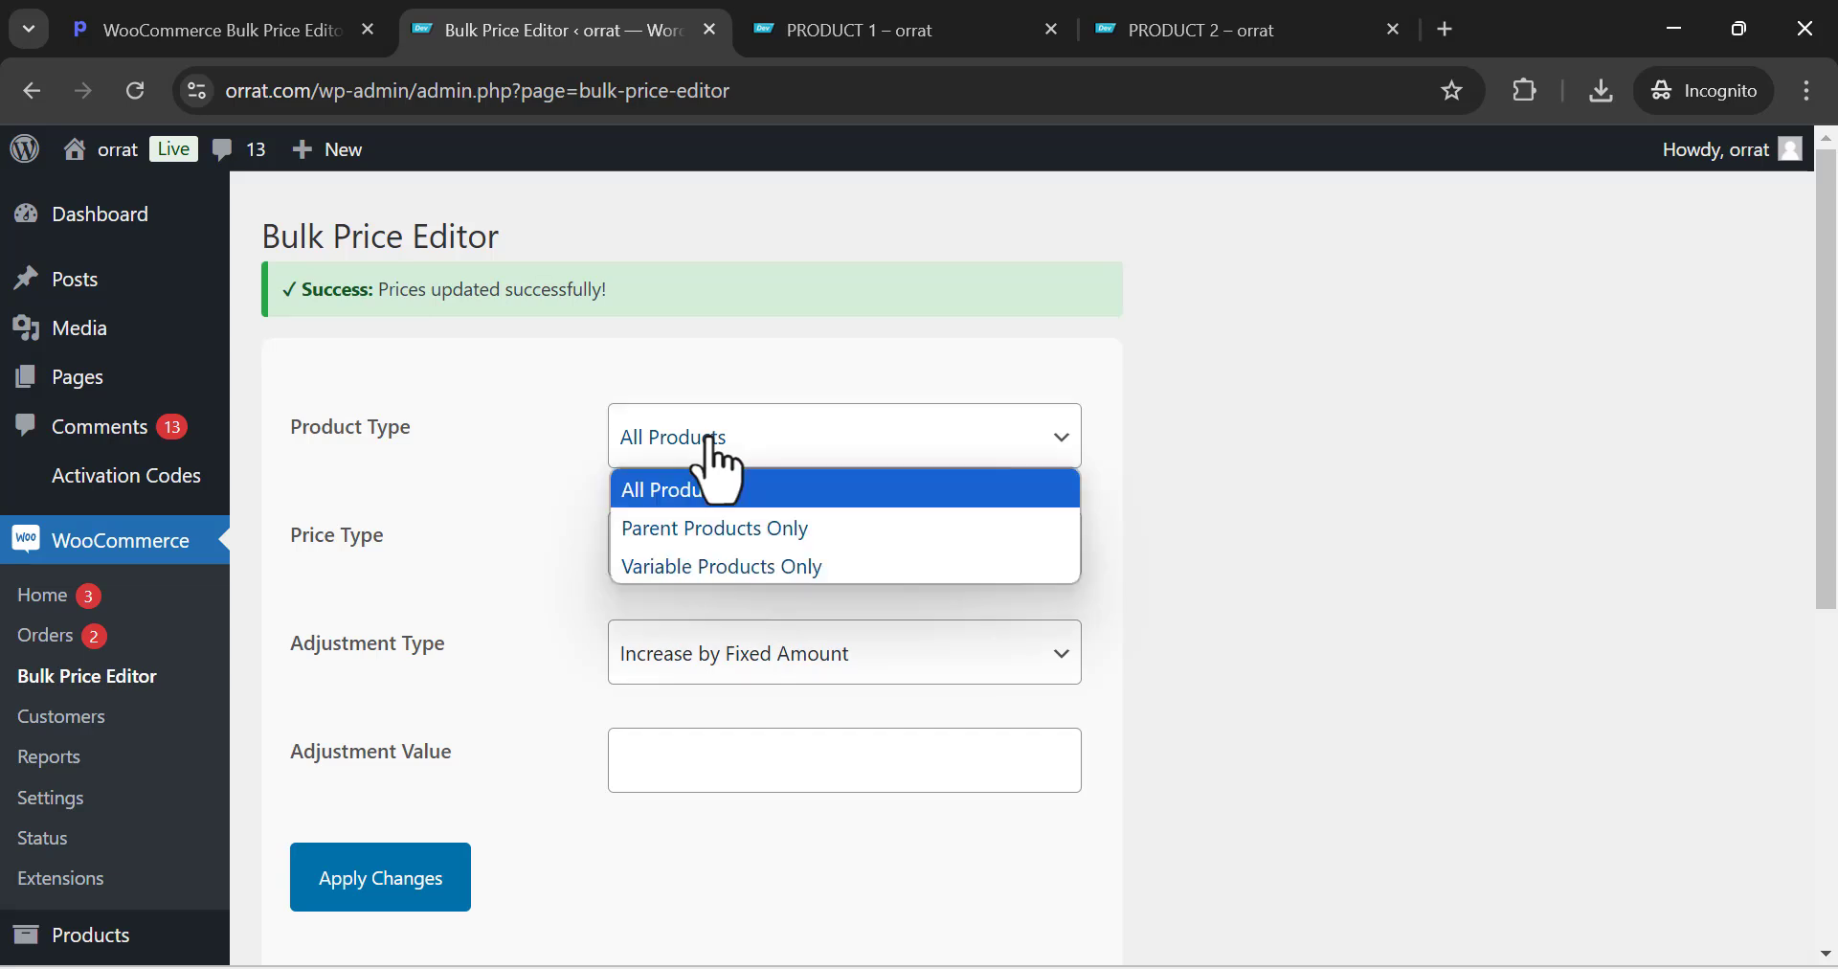
{"action": "left_click", "coordinate": [645, 542]}
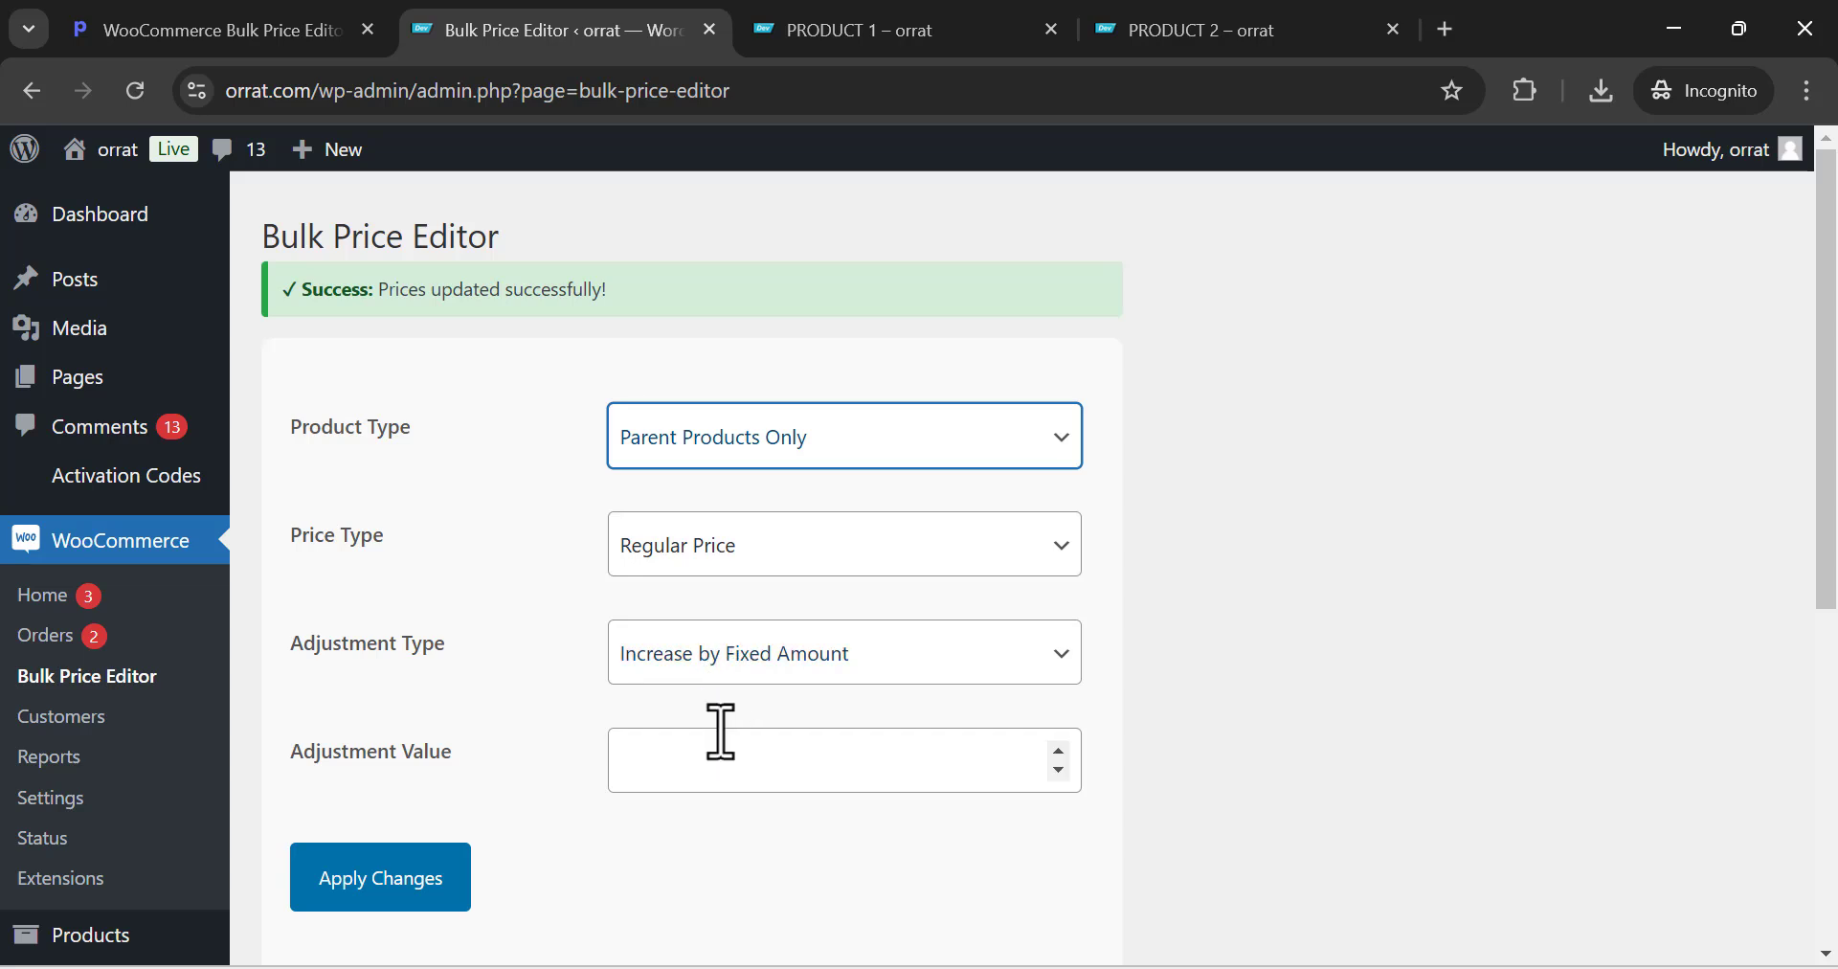
{"action": "left_click", "coordinate": [693, 745]}
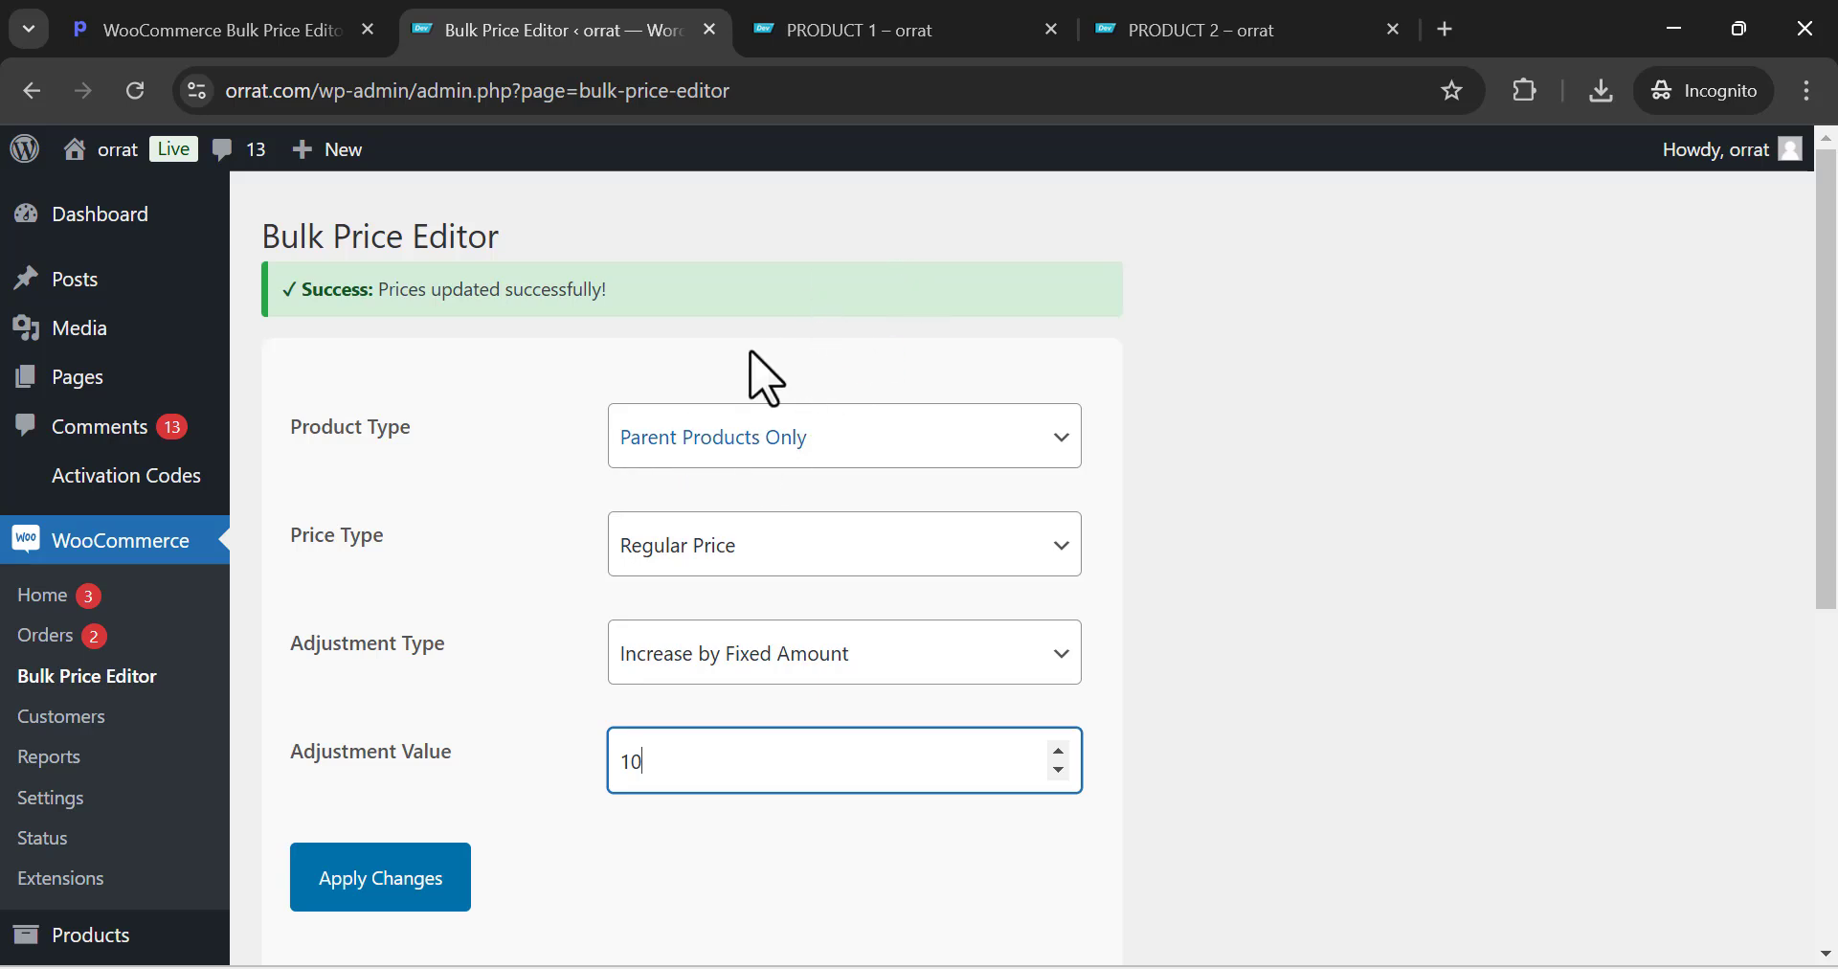
Review the PRODUCT 1 and PRODUCT 2 prices, and apply the fixed increase of 10 to the regular price of parent products only
{"action": "left_click", "coordinate": [809, 36]}
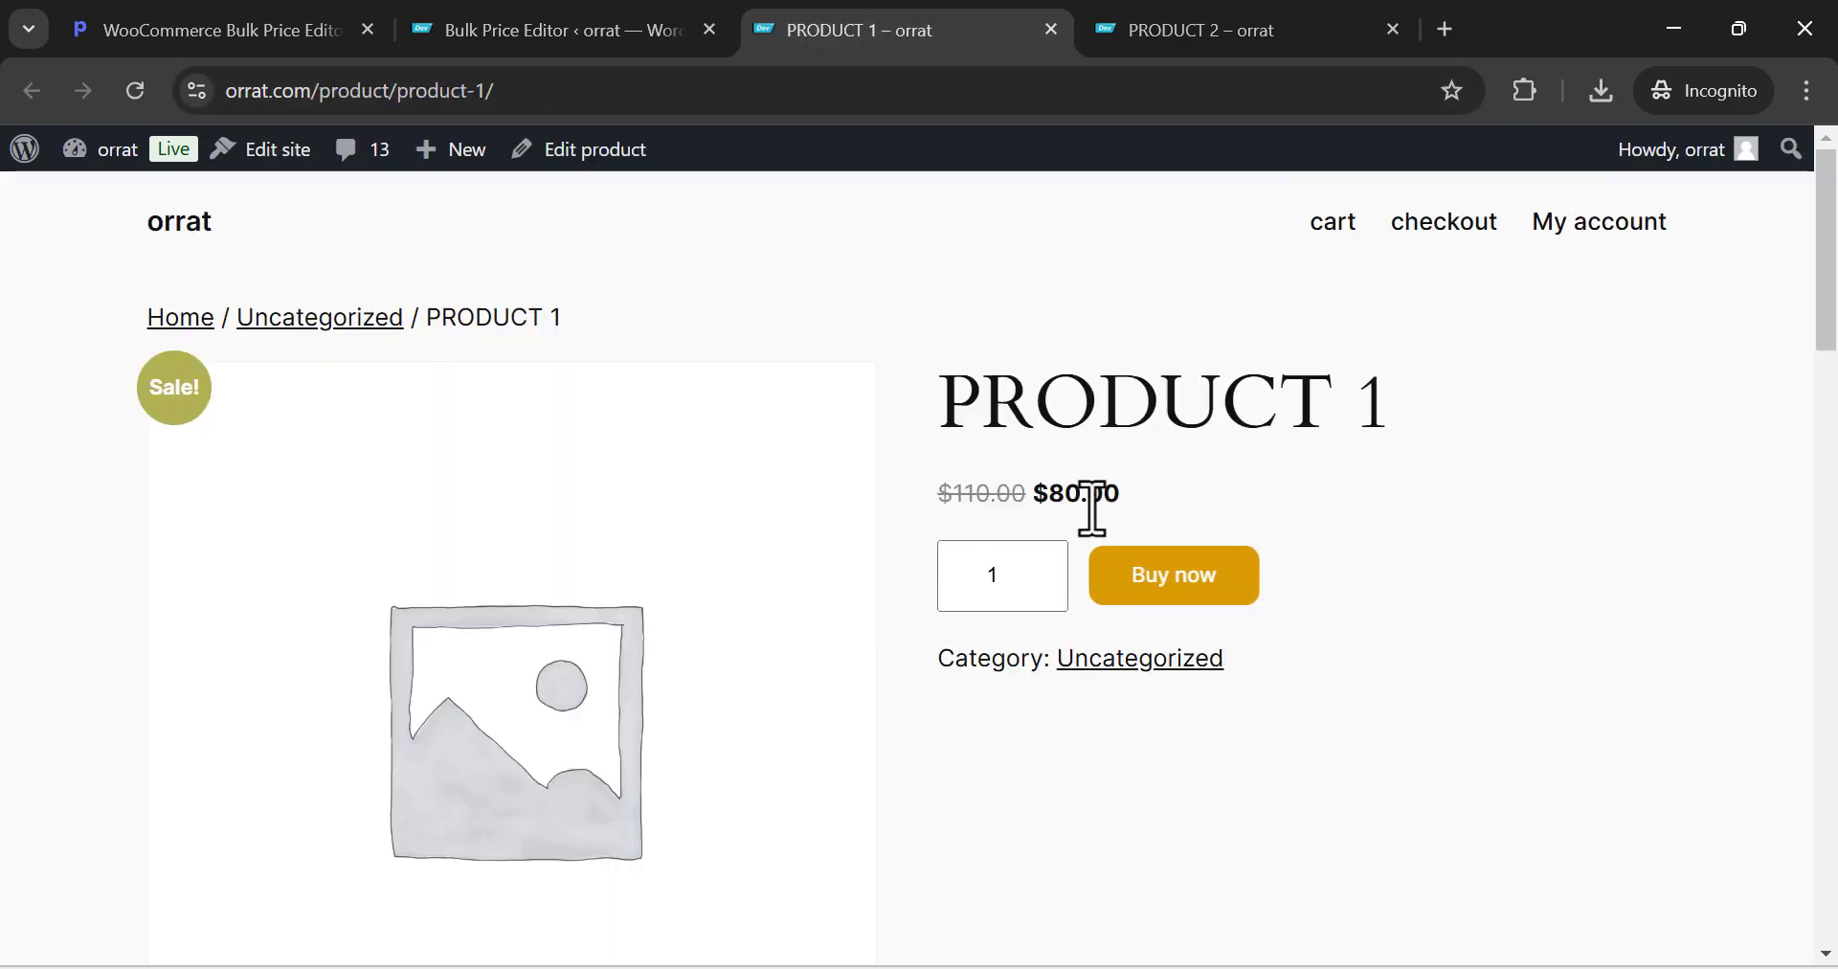
{"action": "left_click", "coordinate": [546, 25]}
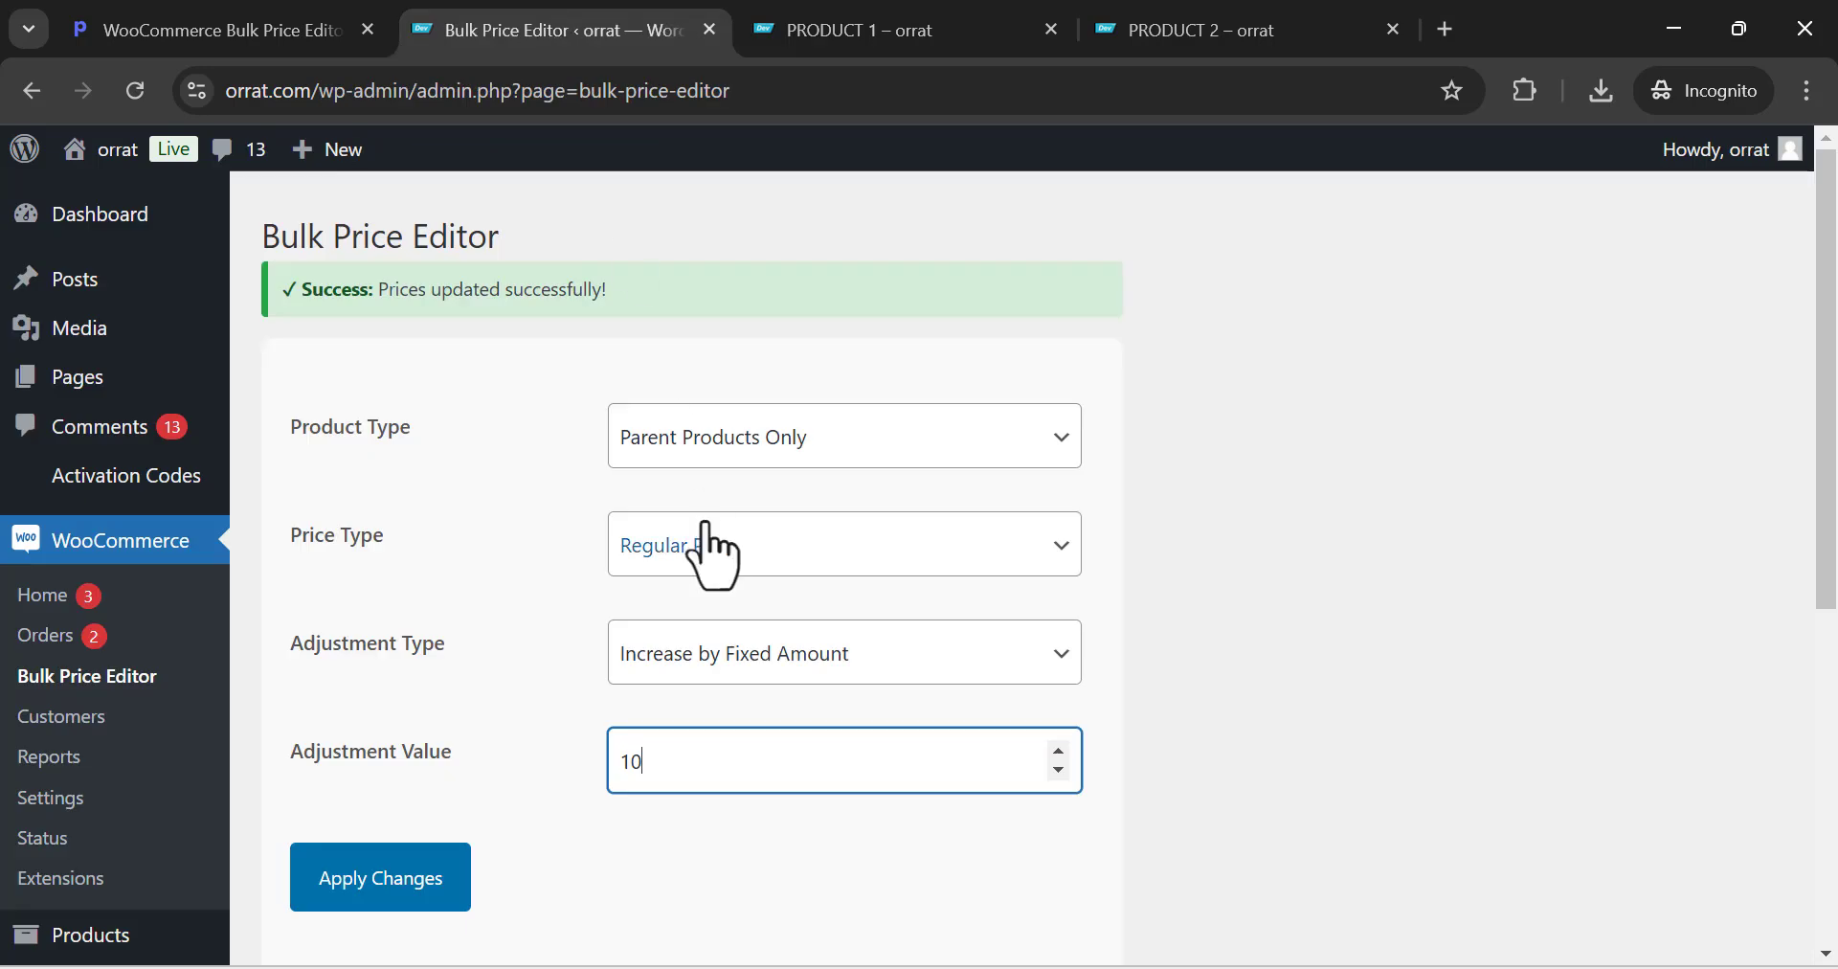
{"action": "left_click", "coordinate": [861, 25]}
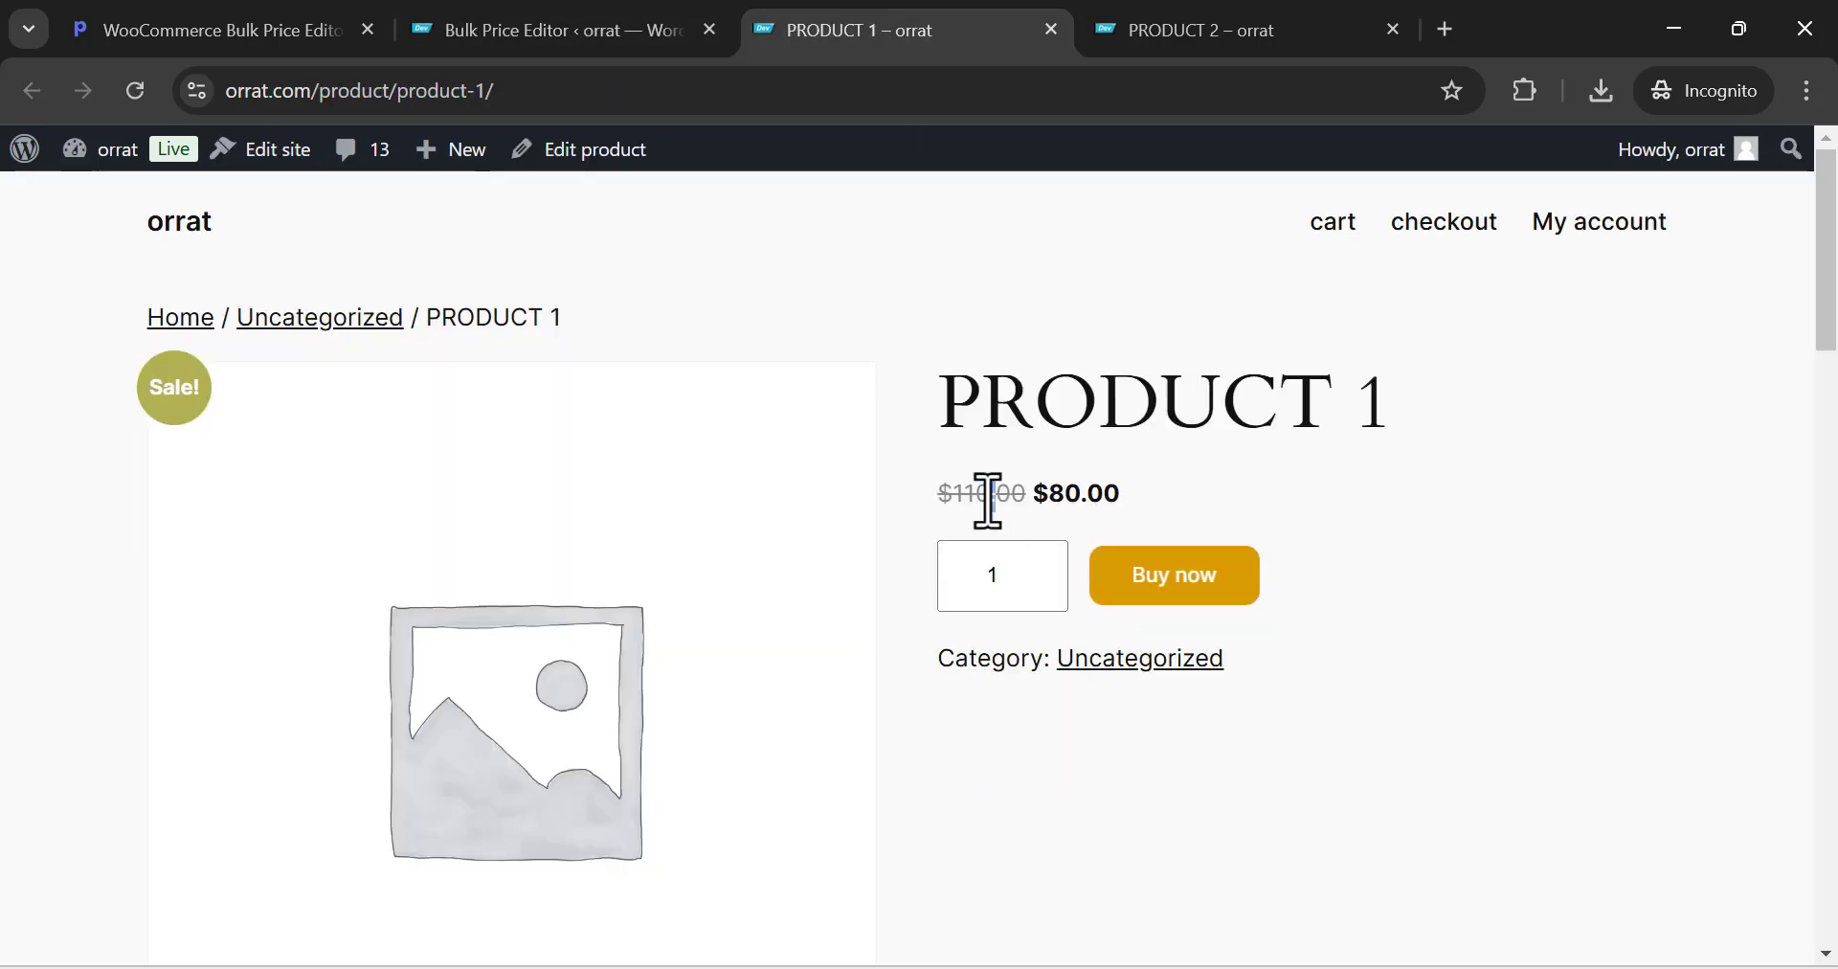
{"action": "left_click", "coordinate": [1168, 22]}
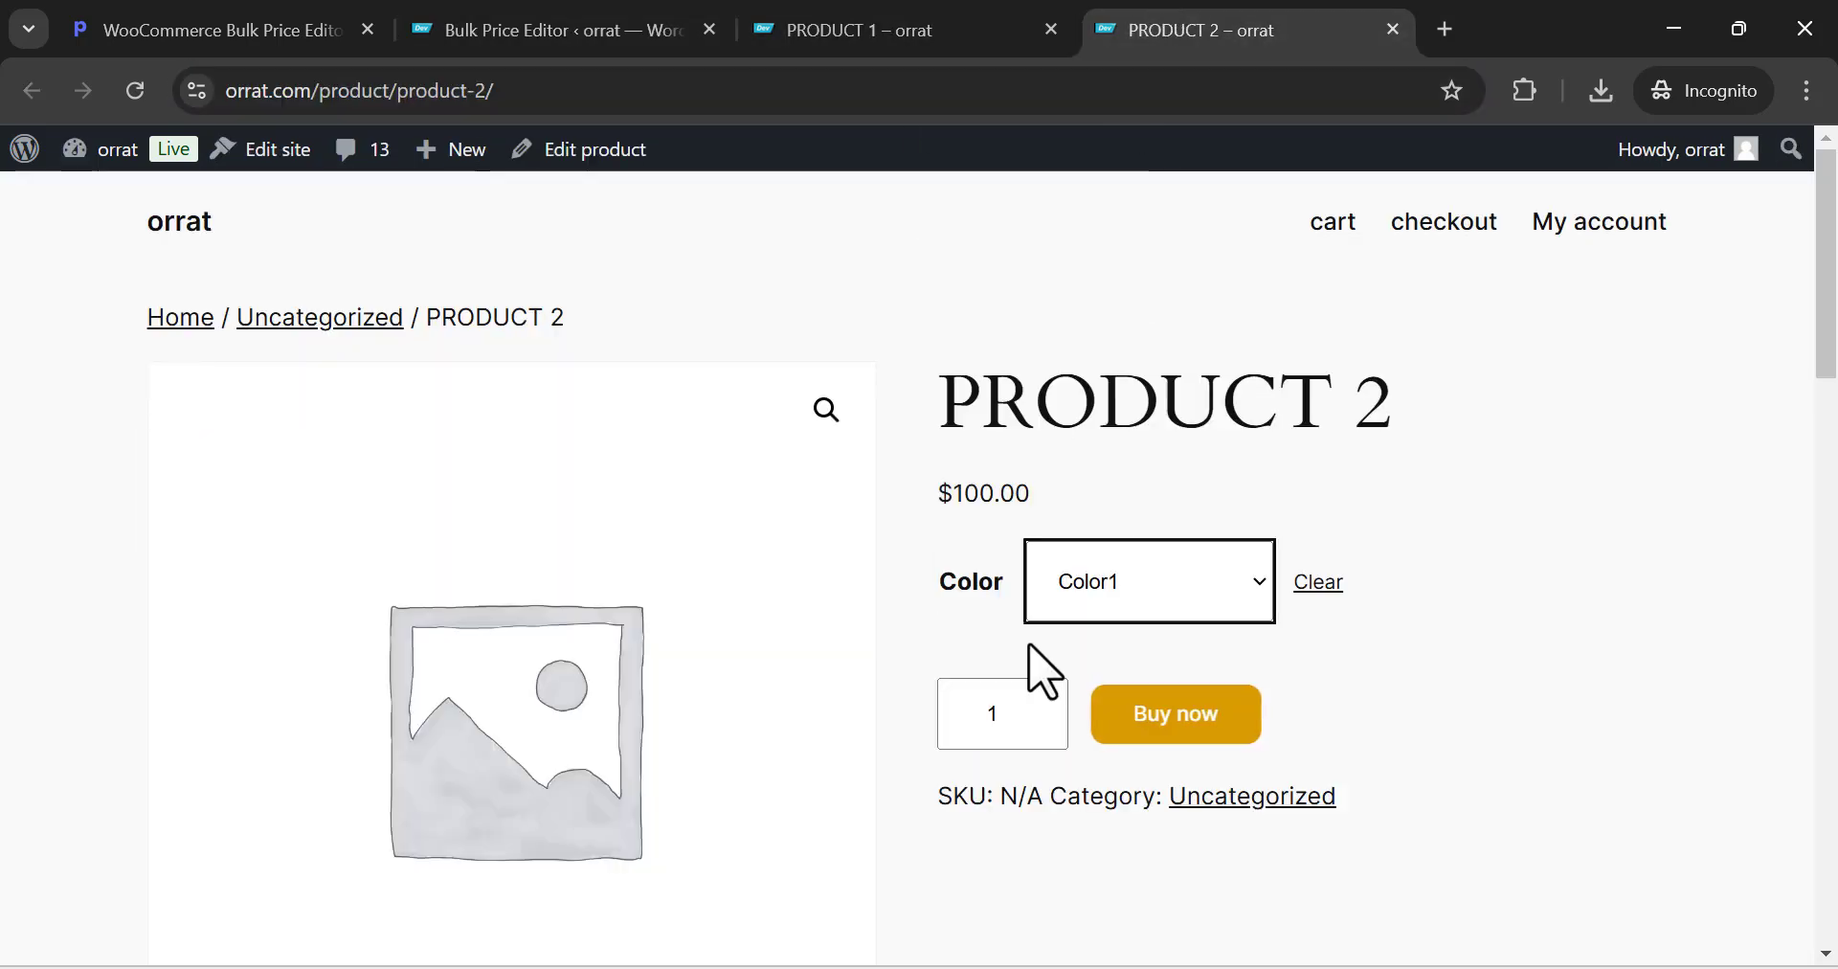
{"action": "left_click", "coordinate": [562, 23]}
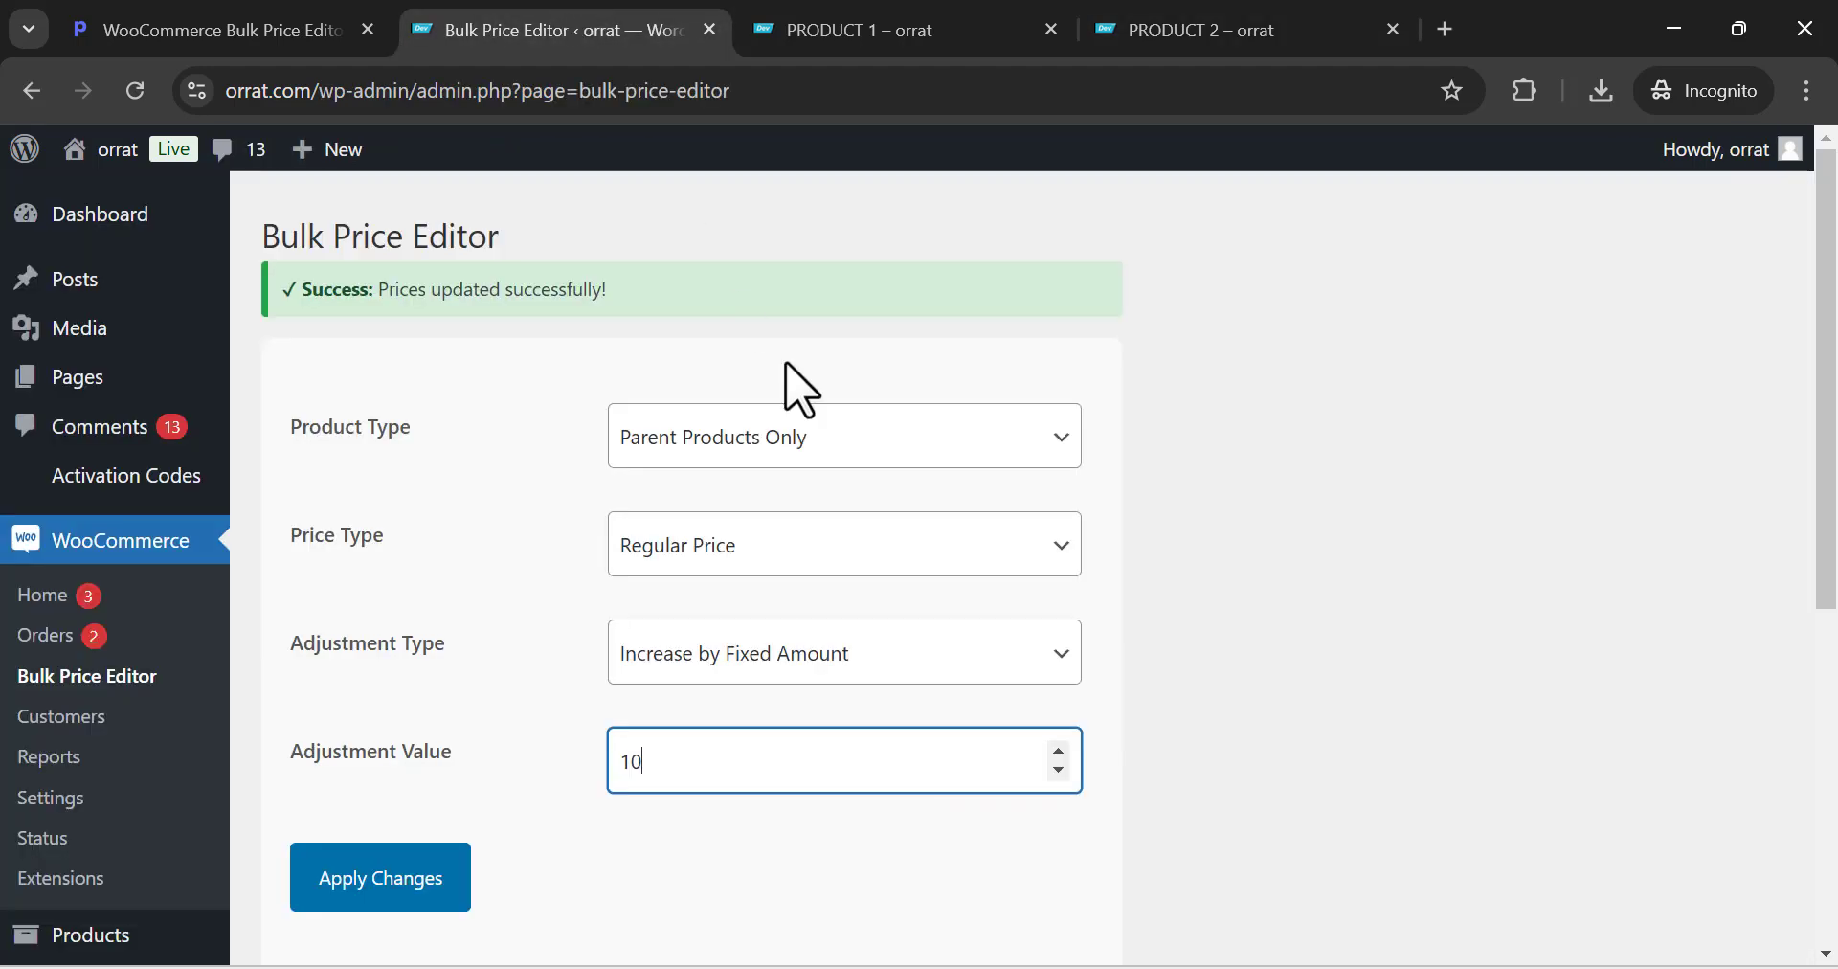
{"action": "left_click", "coordinate": [1129, 26]}
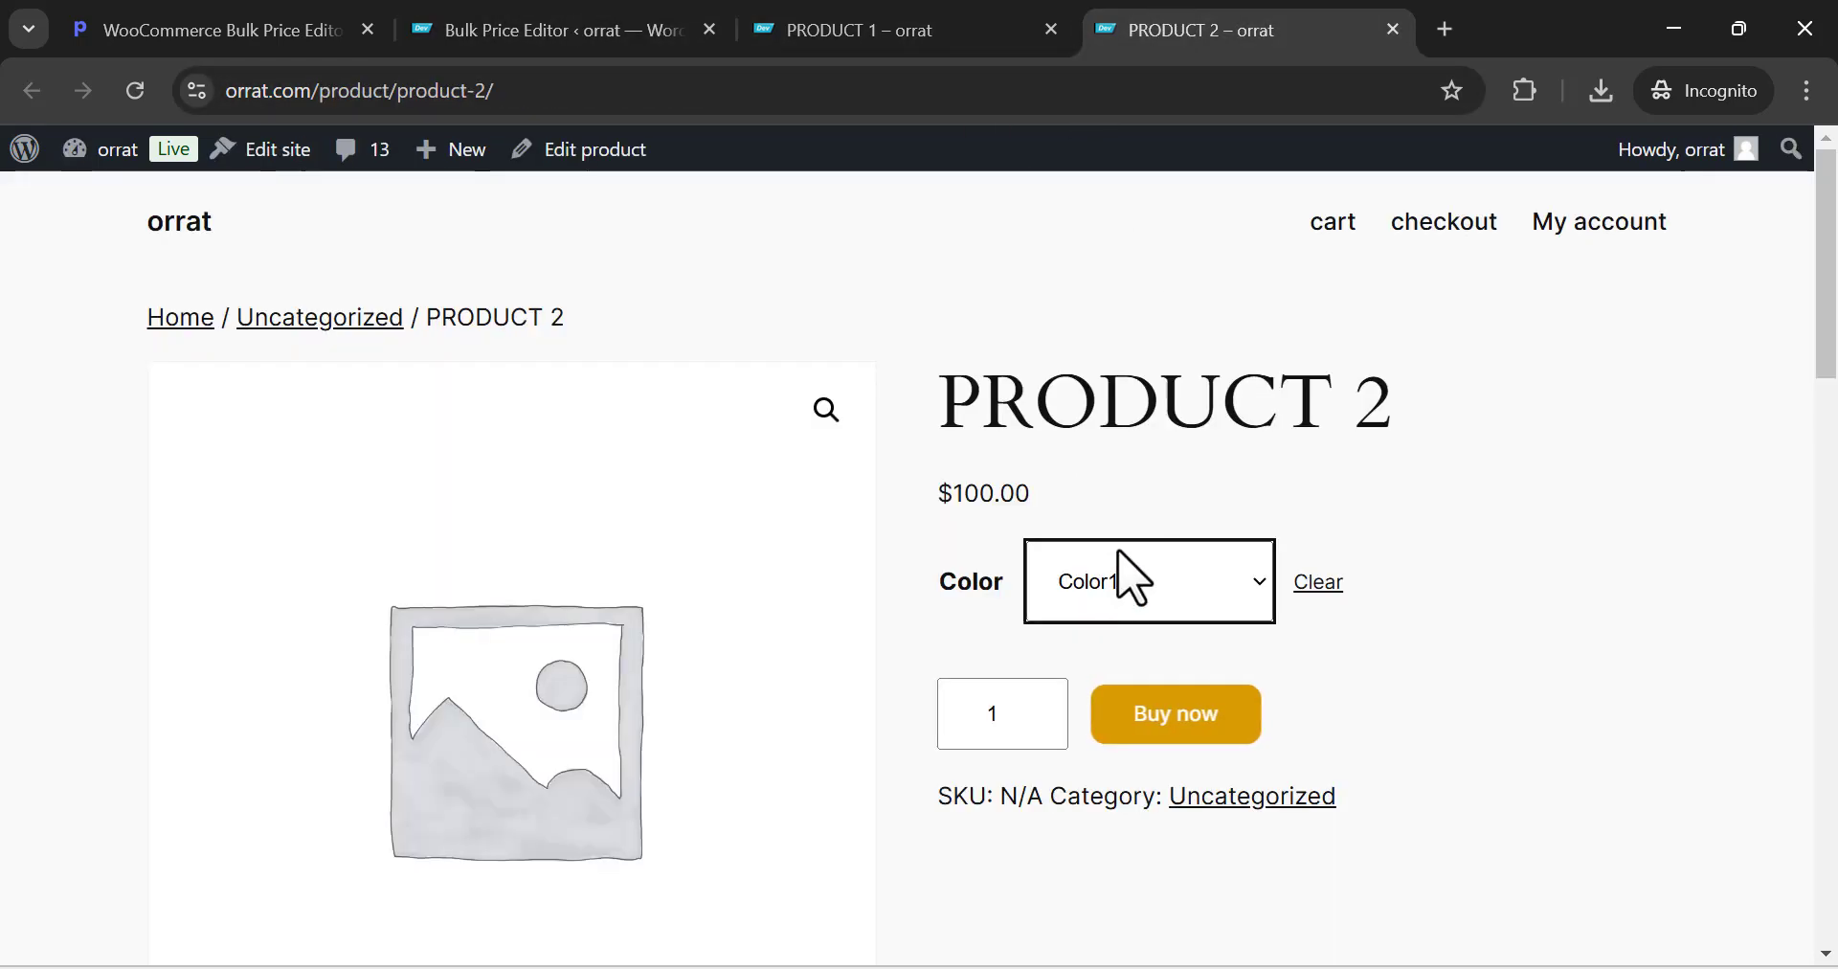
{"action": "left_click", "coordinate": [620, 21]}
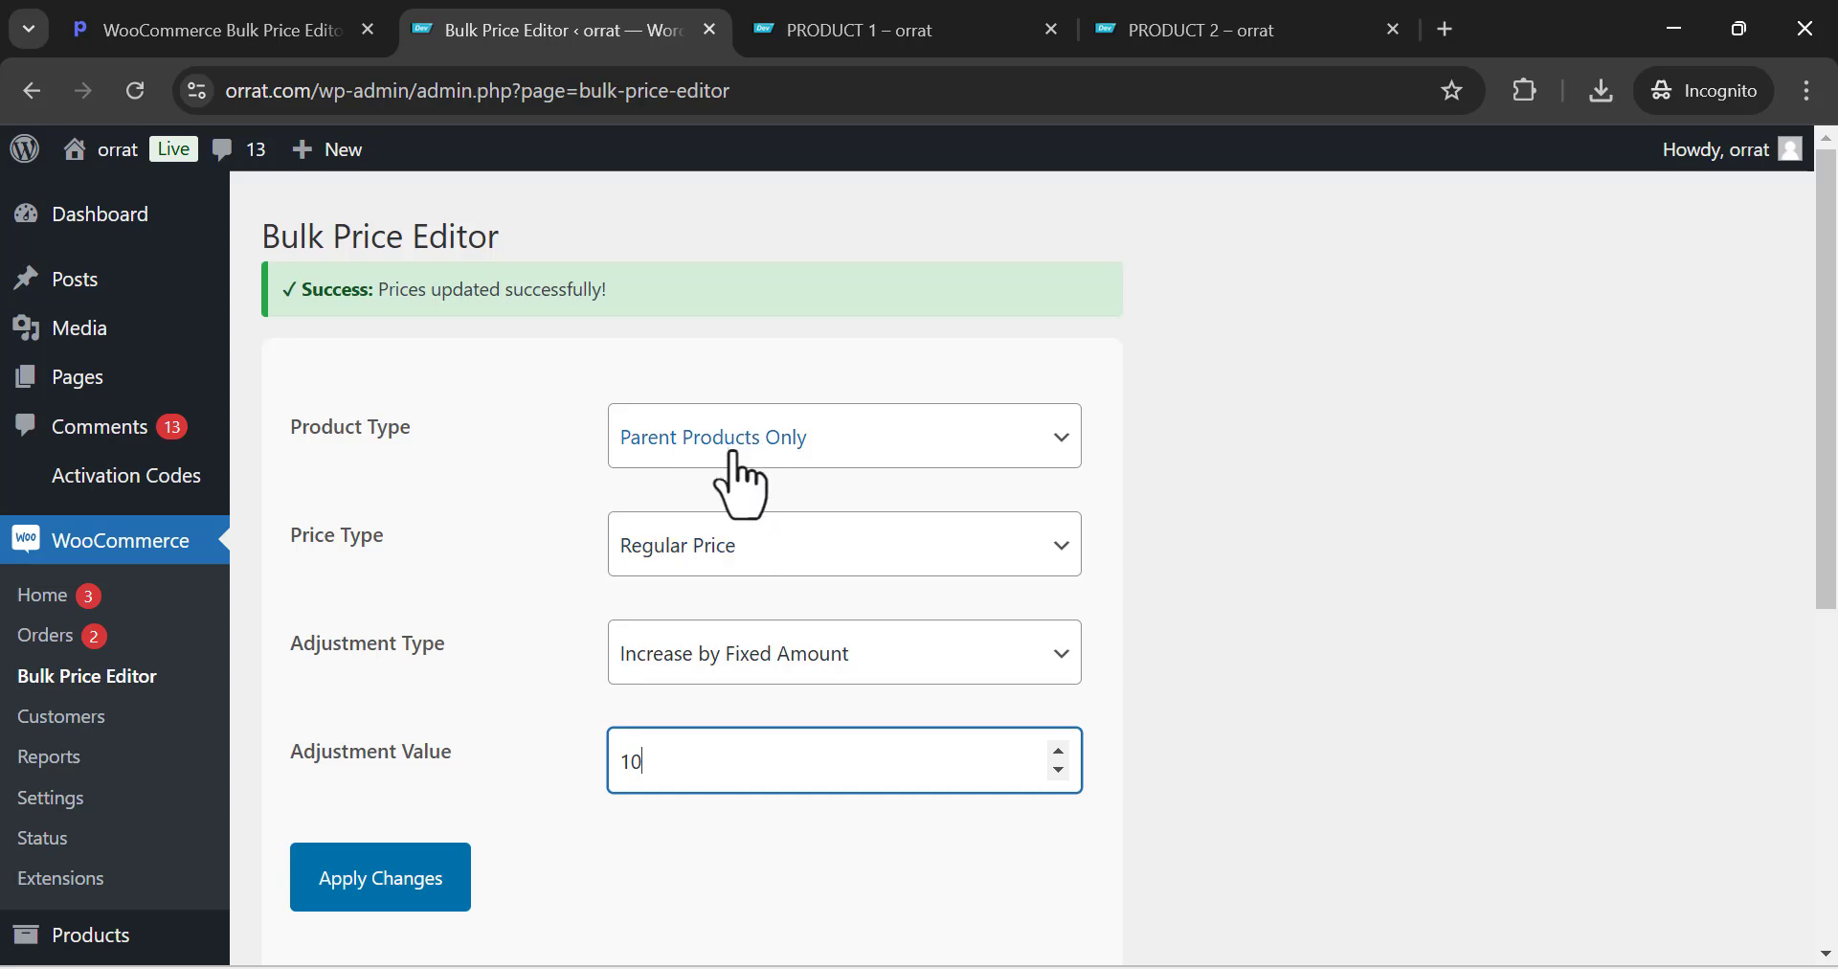
{"action": "left_click", "coordinate": [421, 866]}
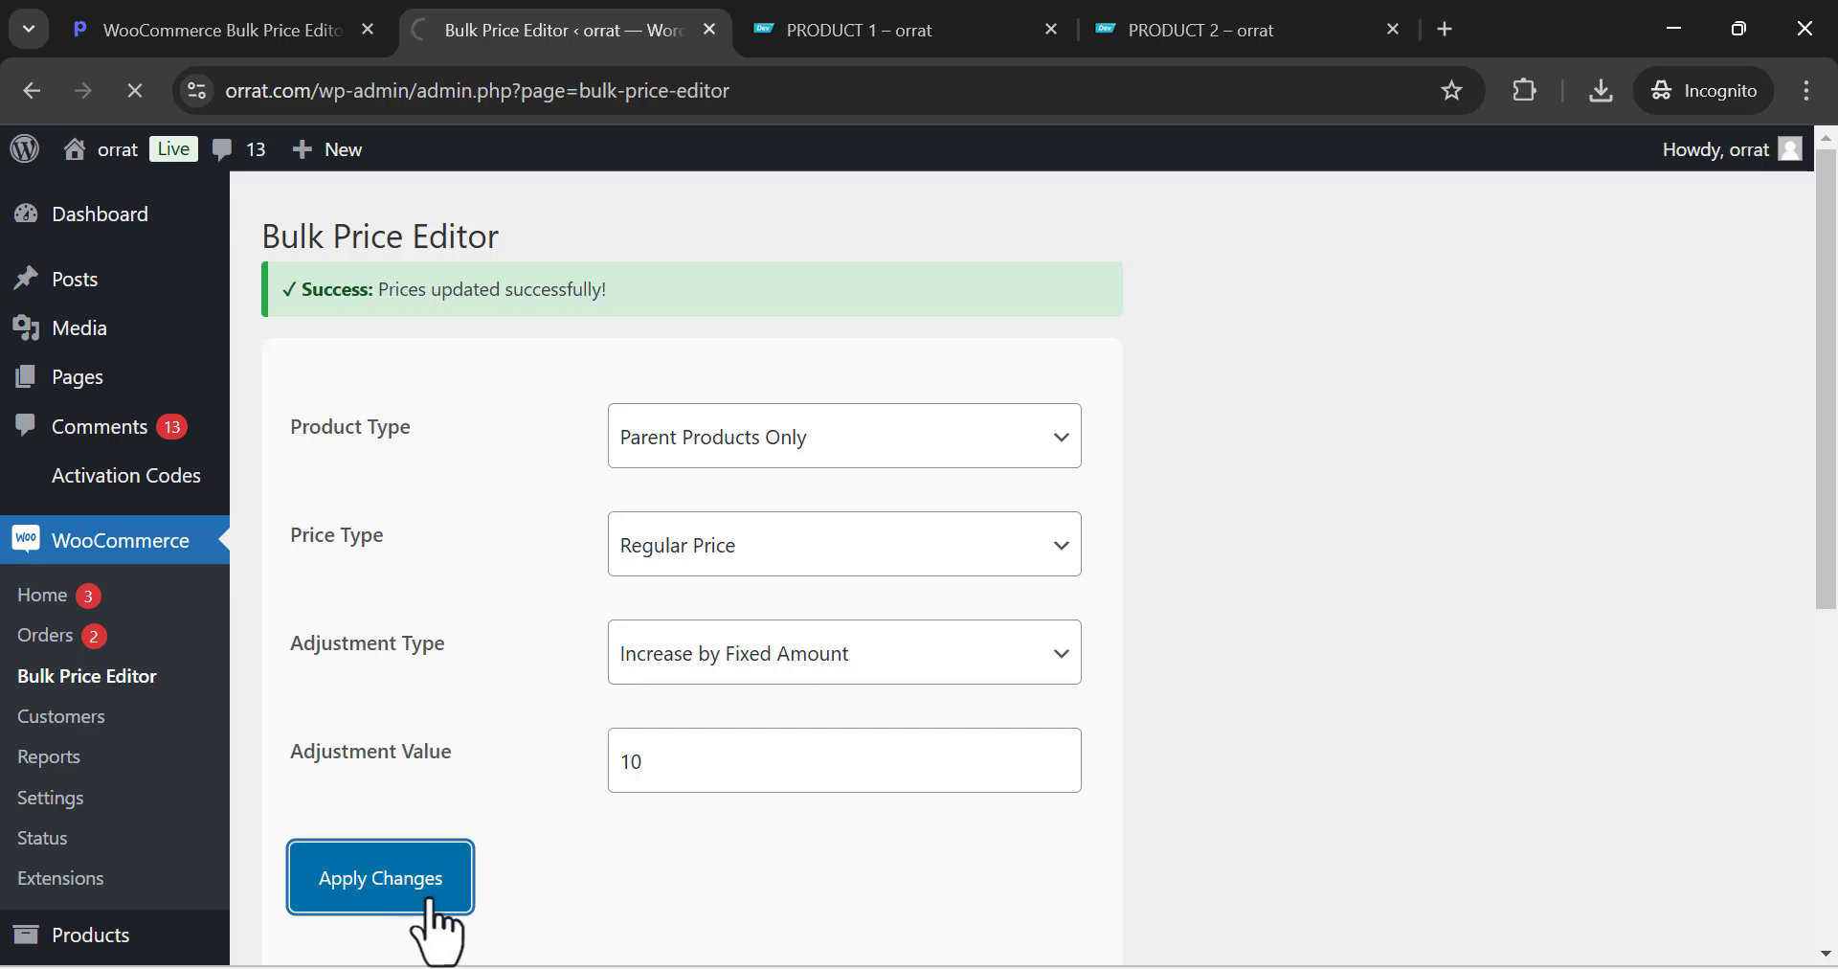
Reload the PRODUCT 1 and PRODUCT 2 pages and check their regular prices
{"action": "left_click", "coordinate": [802, 31]}
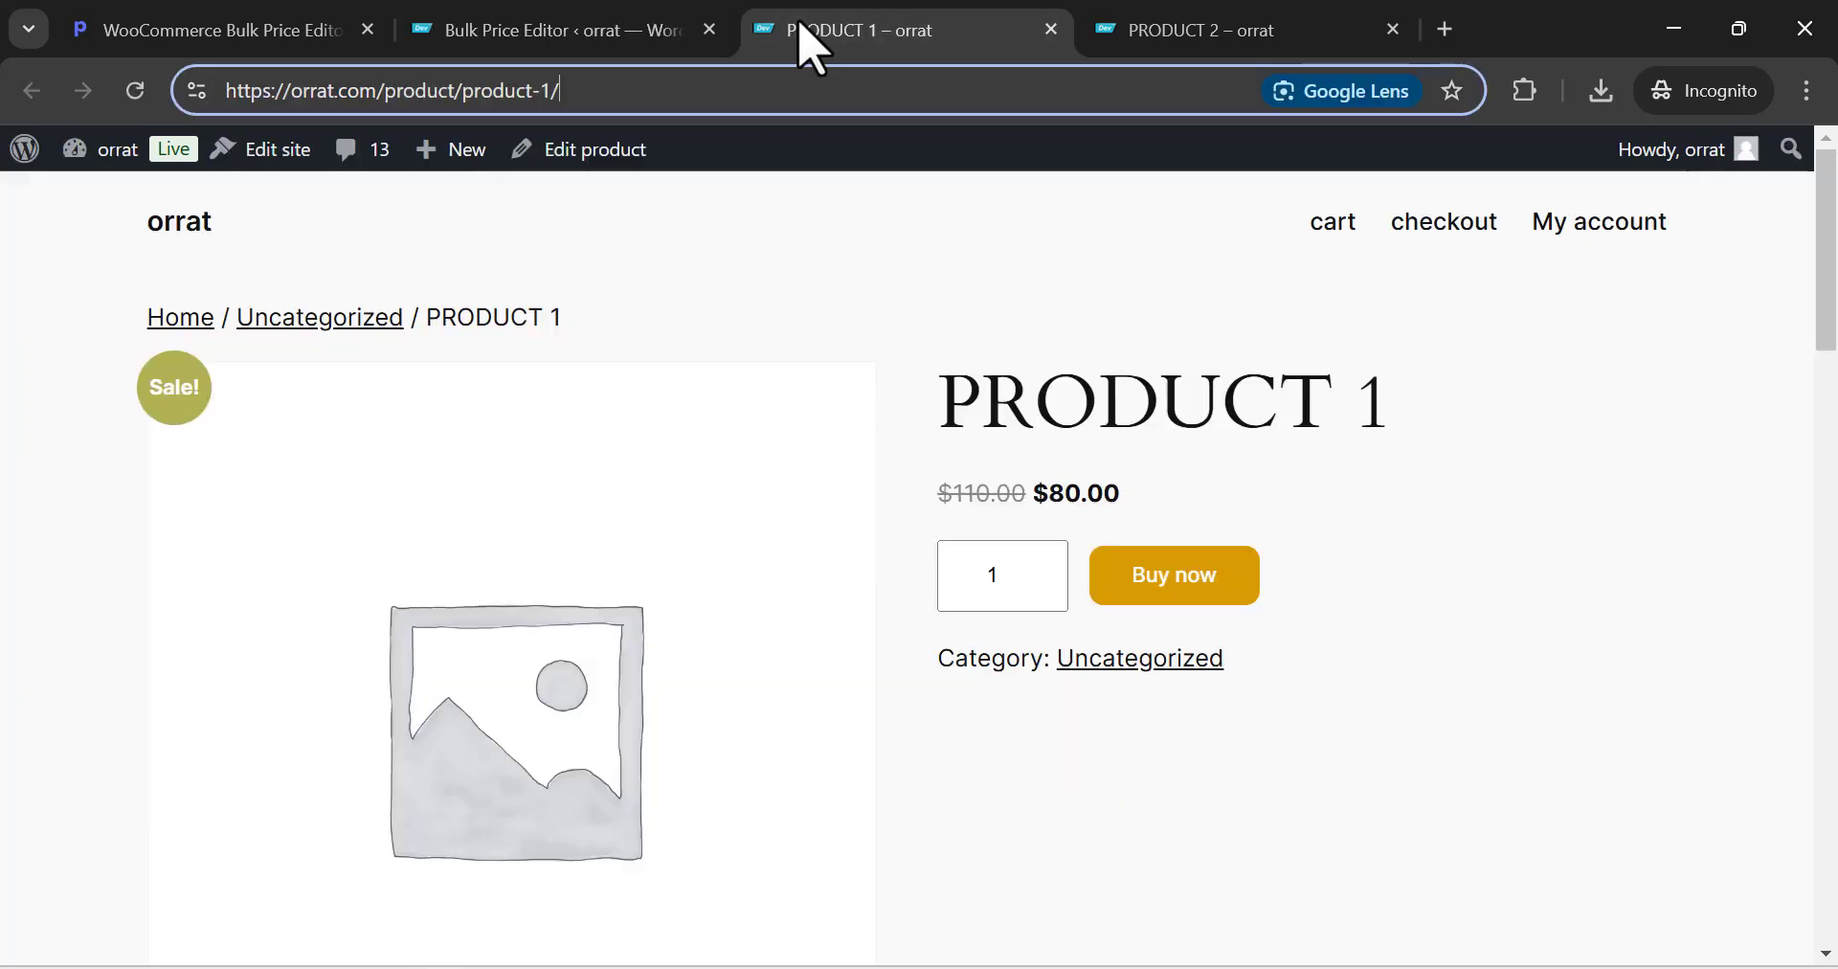
{"action": "left_click_drag", "start_coordinate": [956, 490], "coordinate": [1022, 492]}
{"action": "left_click", "coordinate": [1005, 490]}
{"action": "left_click", "coordinate": [969, 493]}
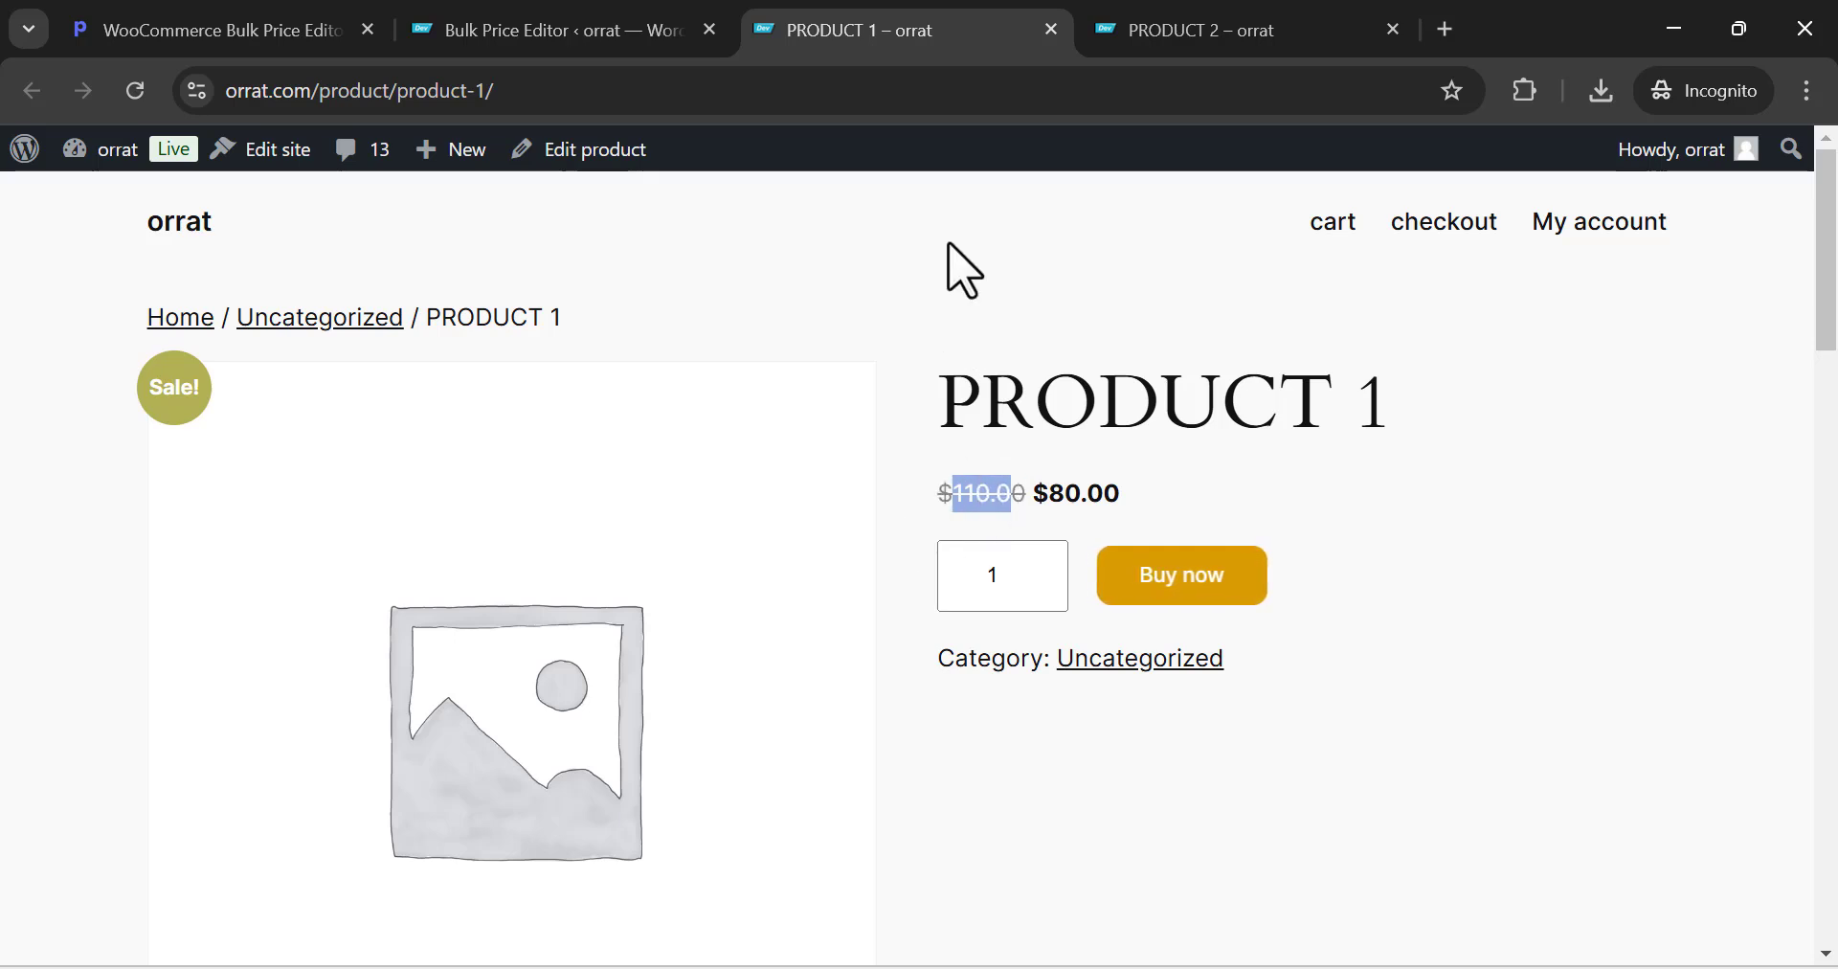
{"action": "left_click", "coordinate": [902, 91]}
{"action": "key", "text": "Return"}
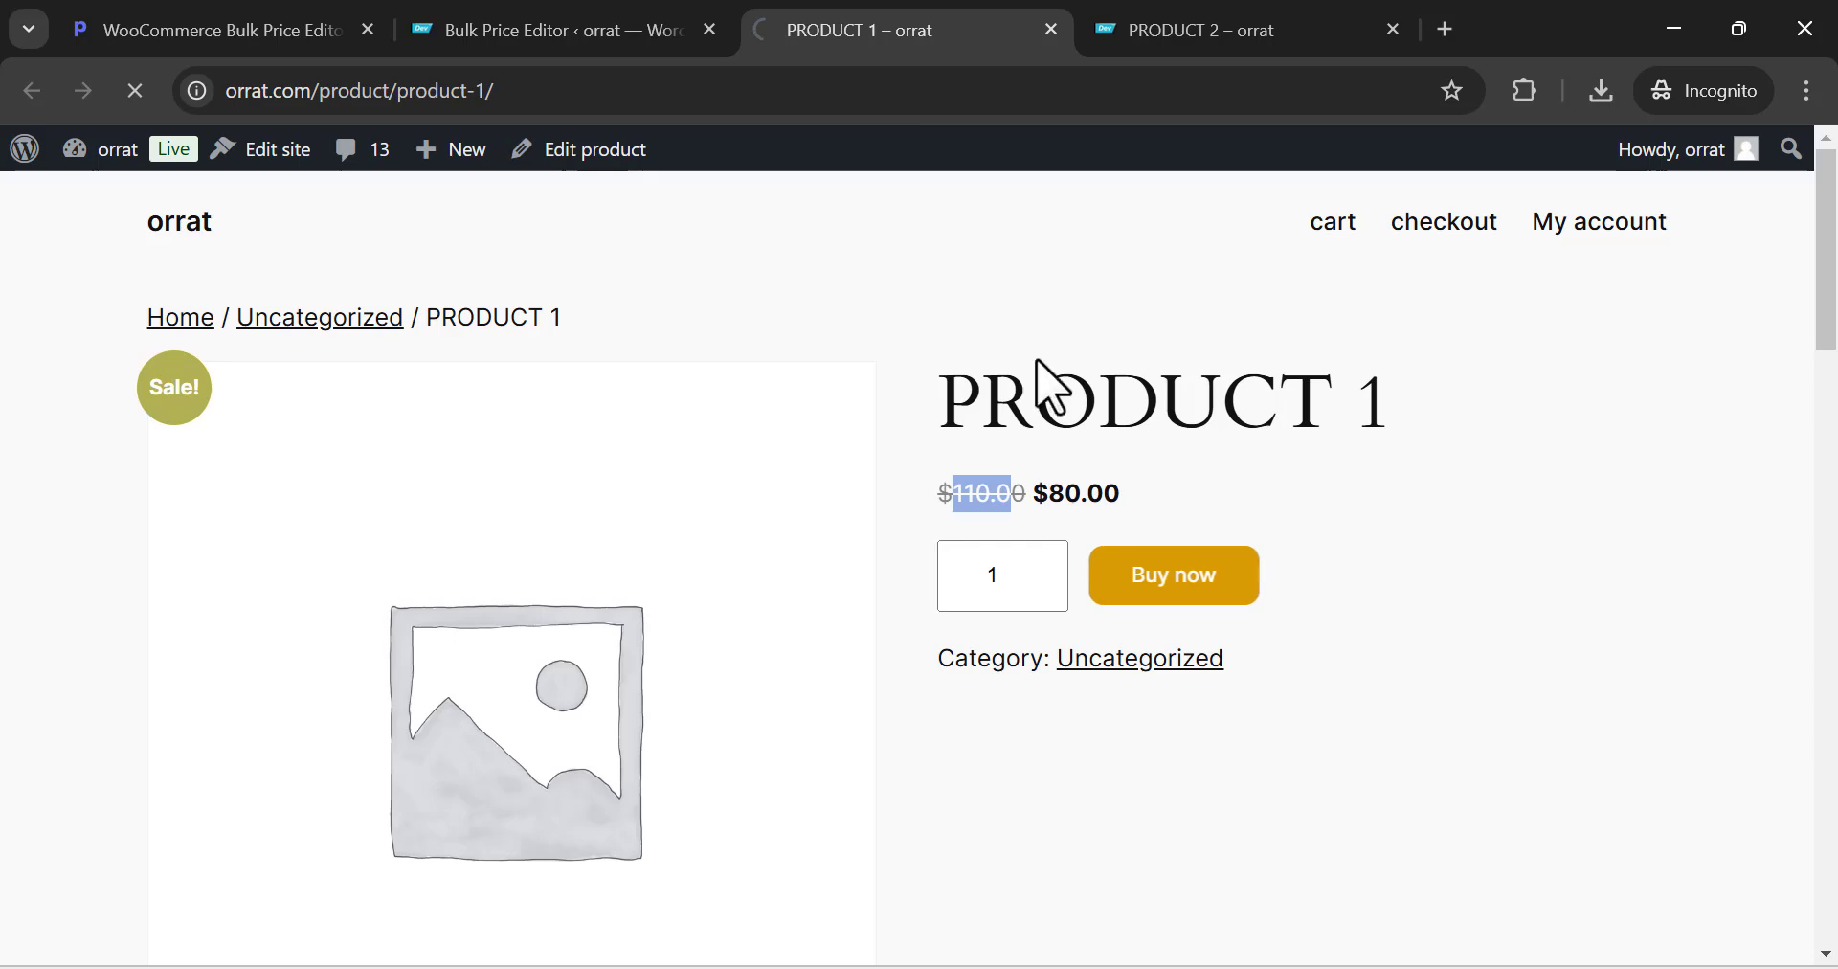
{"action": "left_click", "coordinate": [1231, 19]}
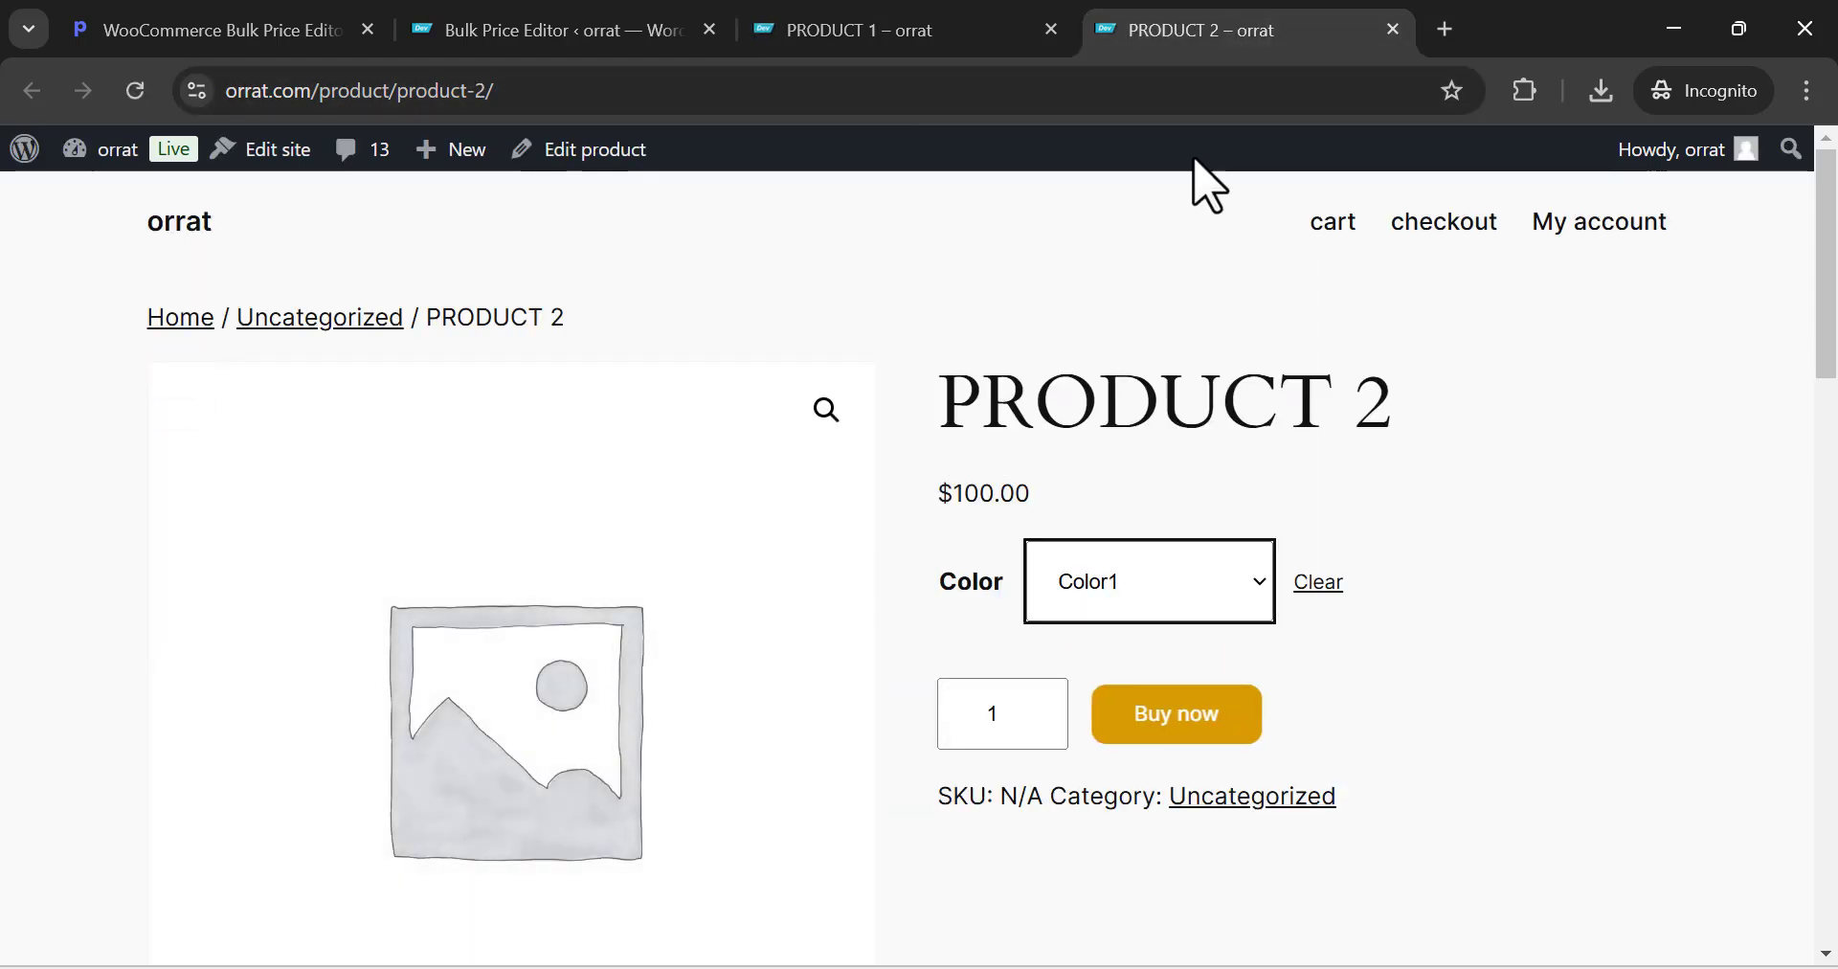
{"action": "left_click", "coordinate": [1009, 90]}
{"action": "key", "text": "Return"}
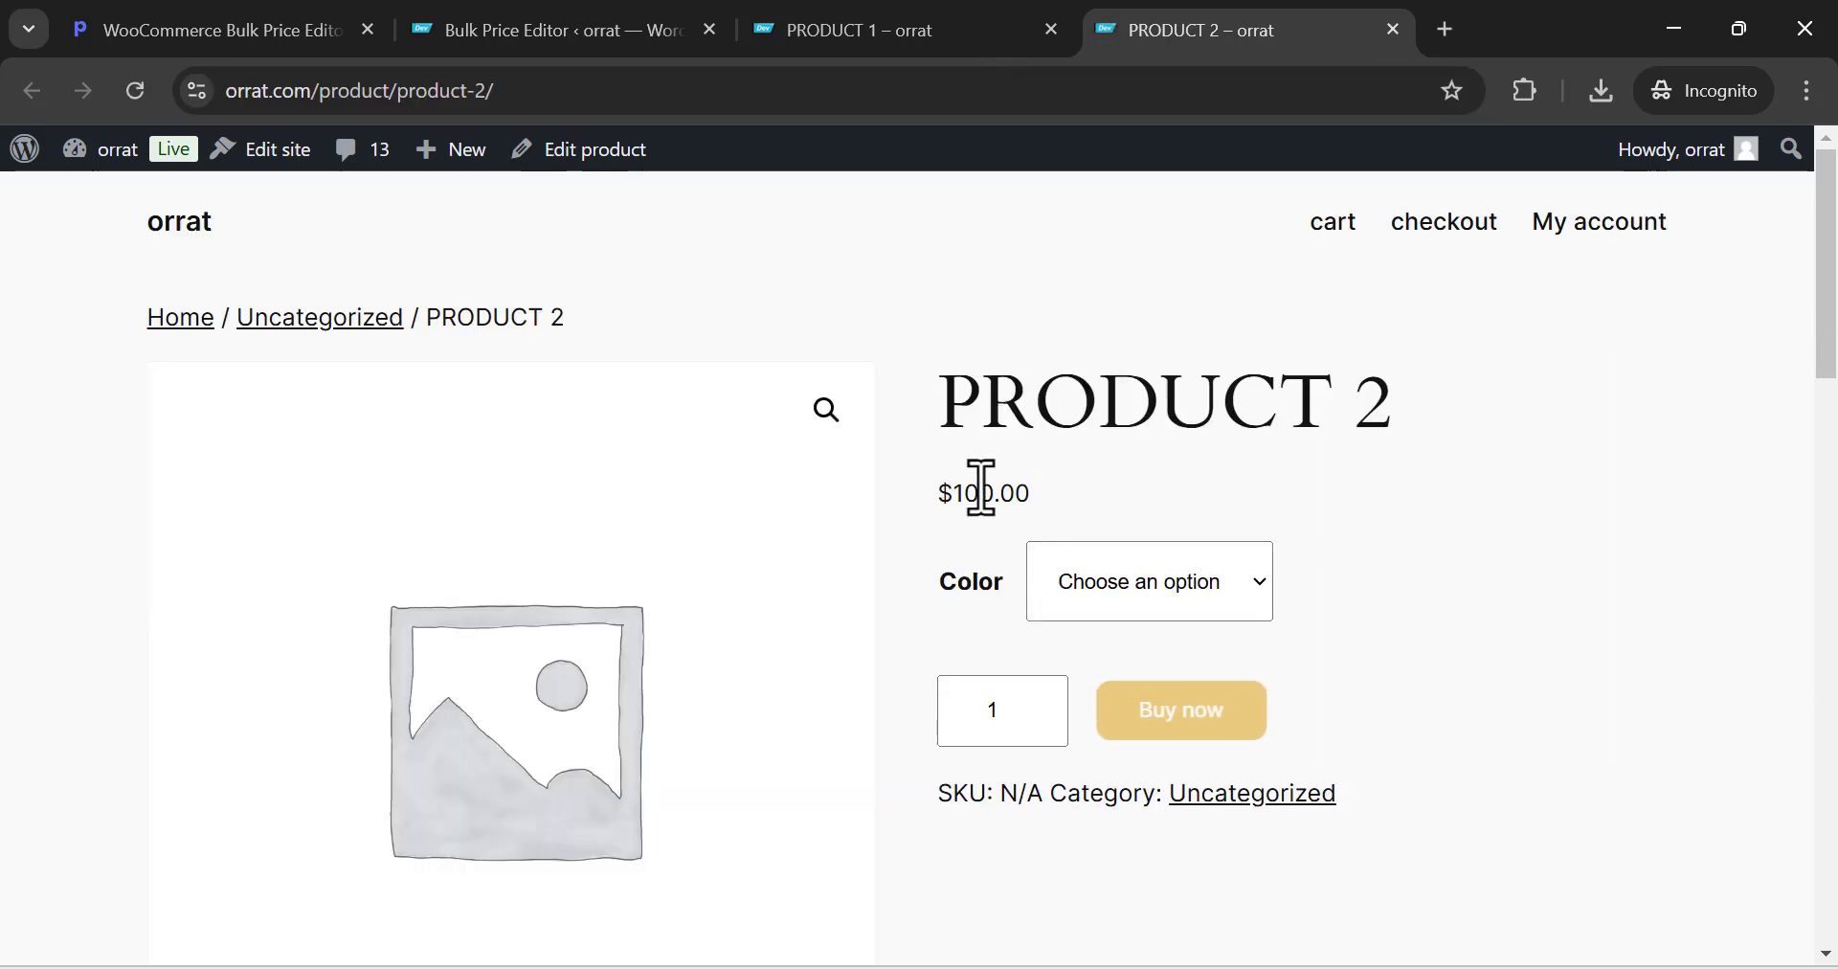
In the Bulk Price Editor, set the product type to Variable Products Only with an adjustment value of 10 and apply the changes
{"action": "left_click", "coordinate": [664, 29]}
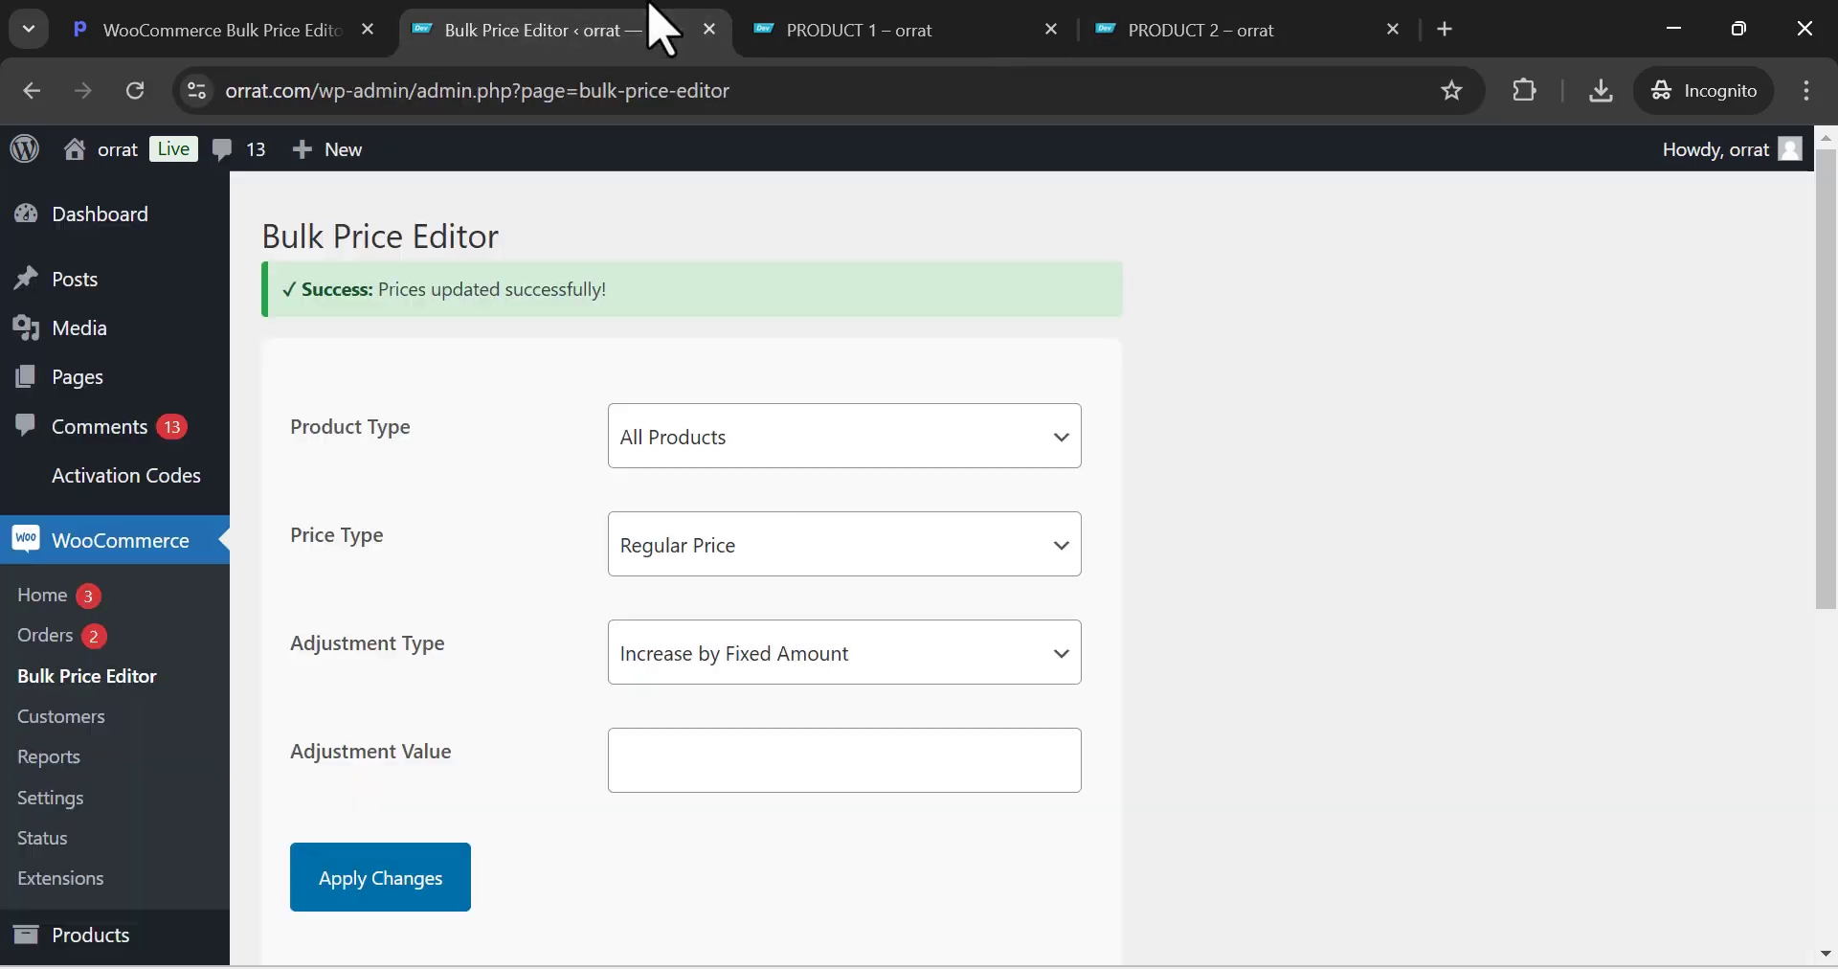
{"action": "left_click", "coordinate": [708, 446]}
{"action": "left_click", "coordinate": [720, 571]}
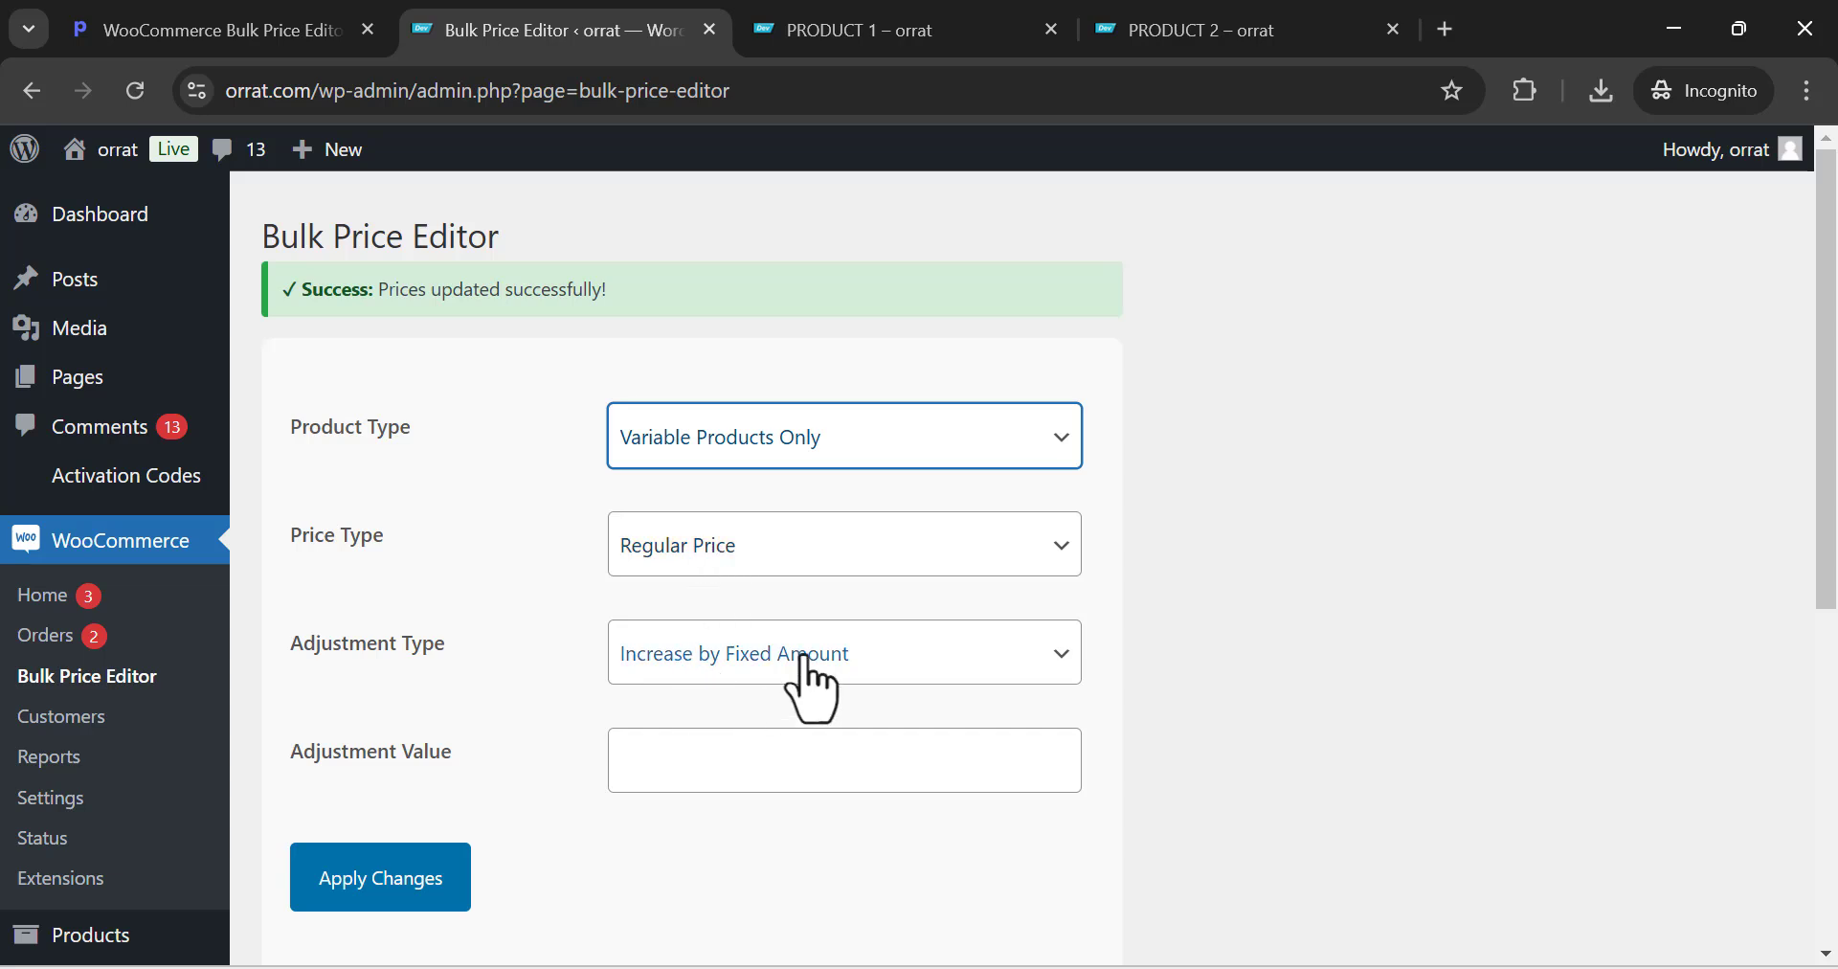
{"action": "left_click", "coordinate": [743, 770]}
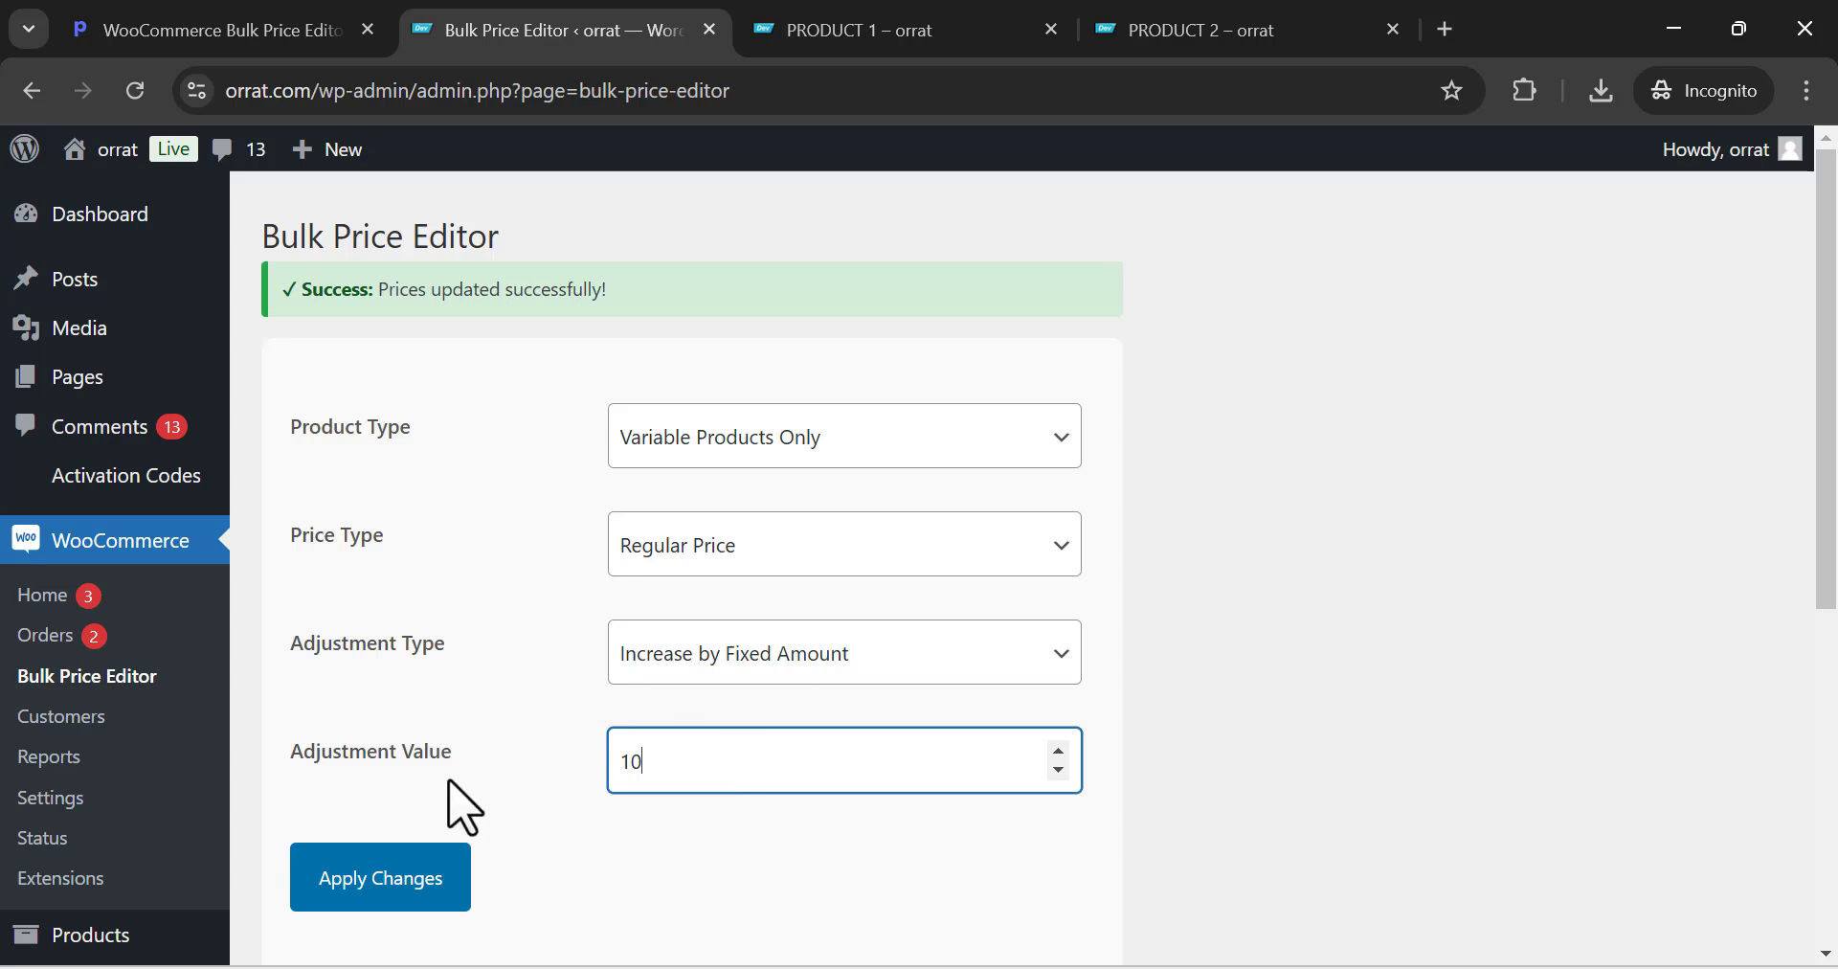
{"action": "left_click", "coordinate": [402, 890]}
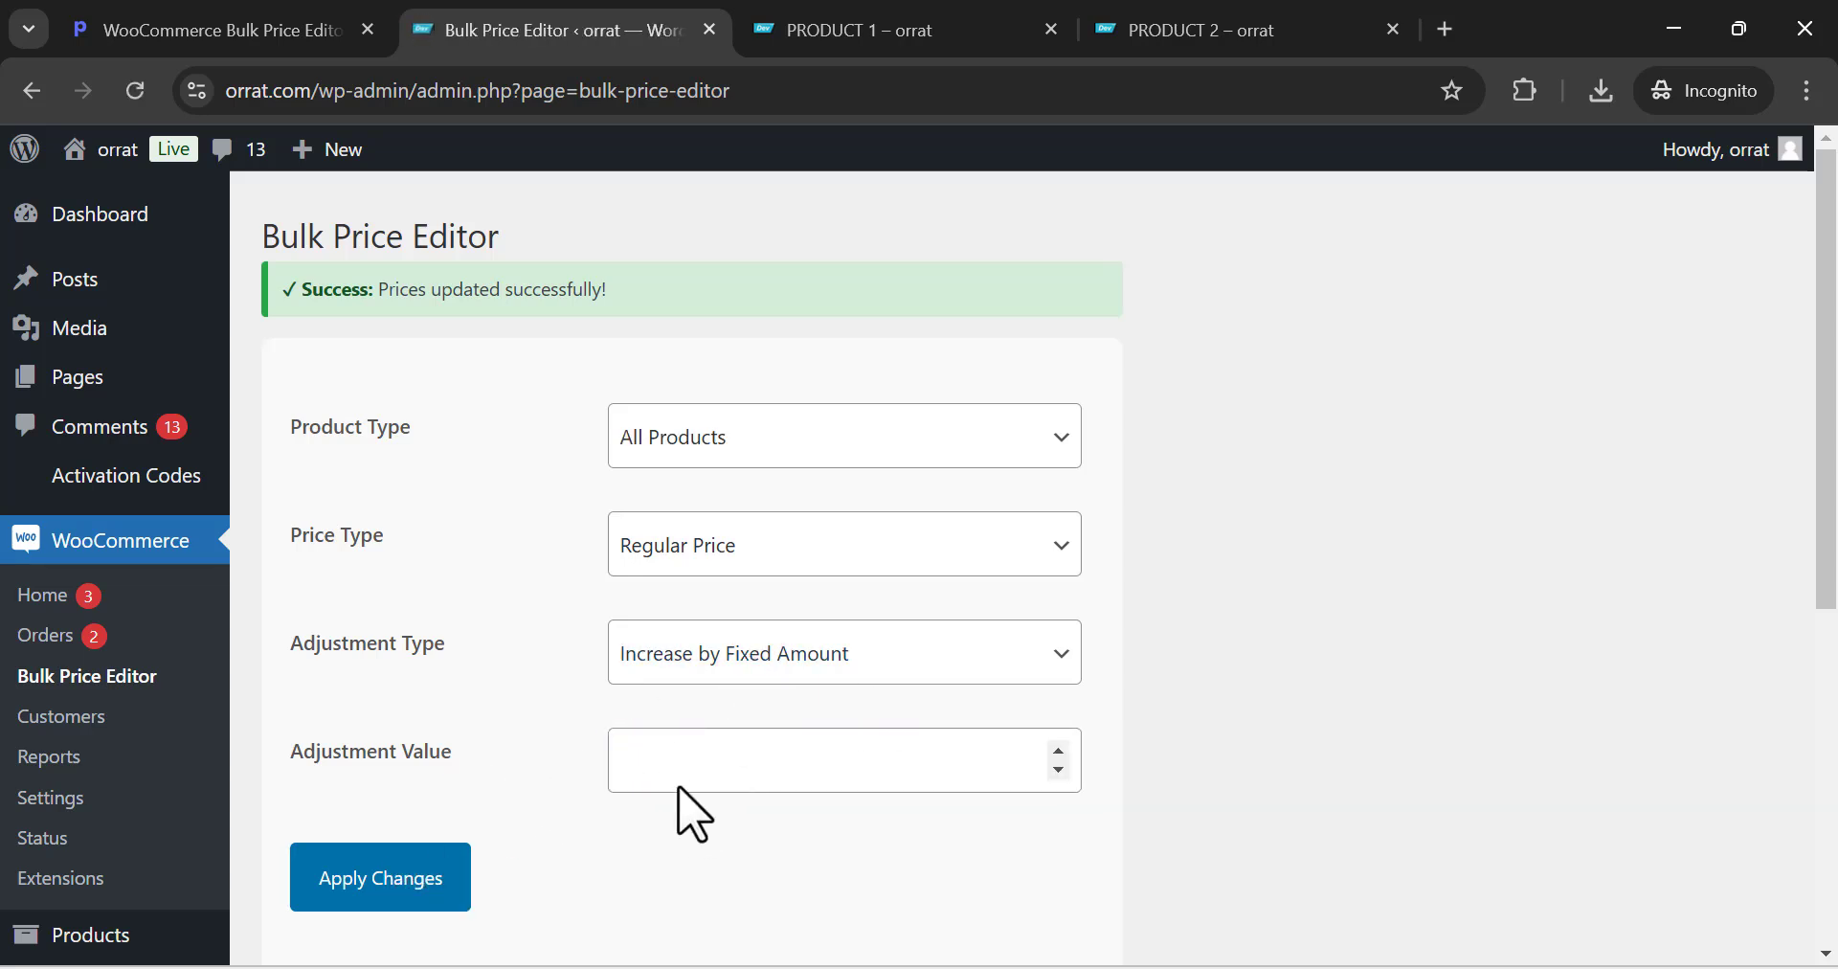
Check the price on the PRODUCT 2 page and choose Color1 from its Color options
{"action": "left_click", "coordinate": [1225, 12]}
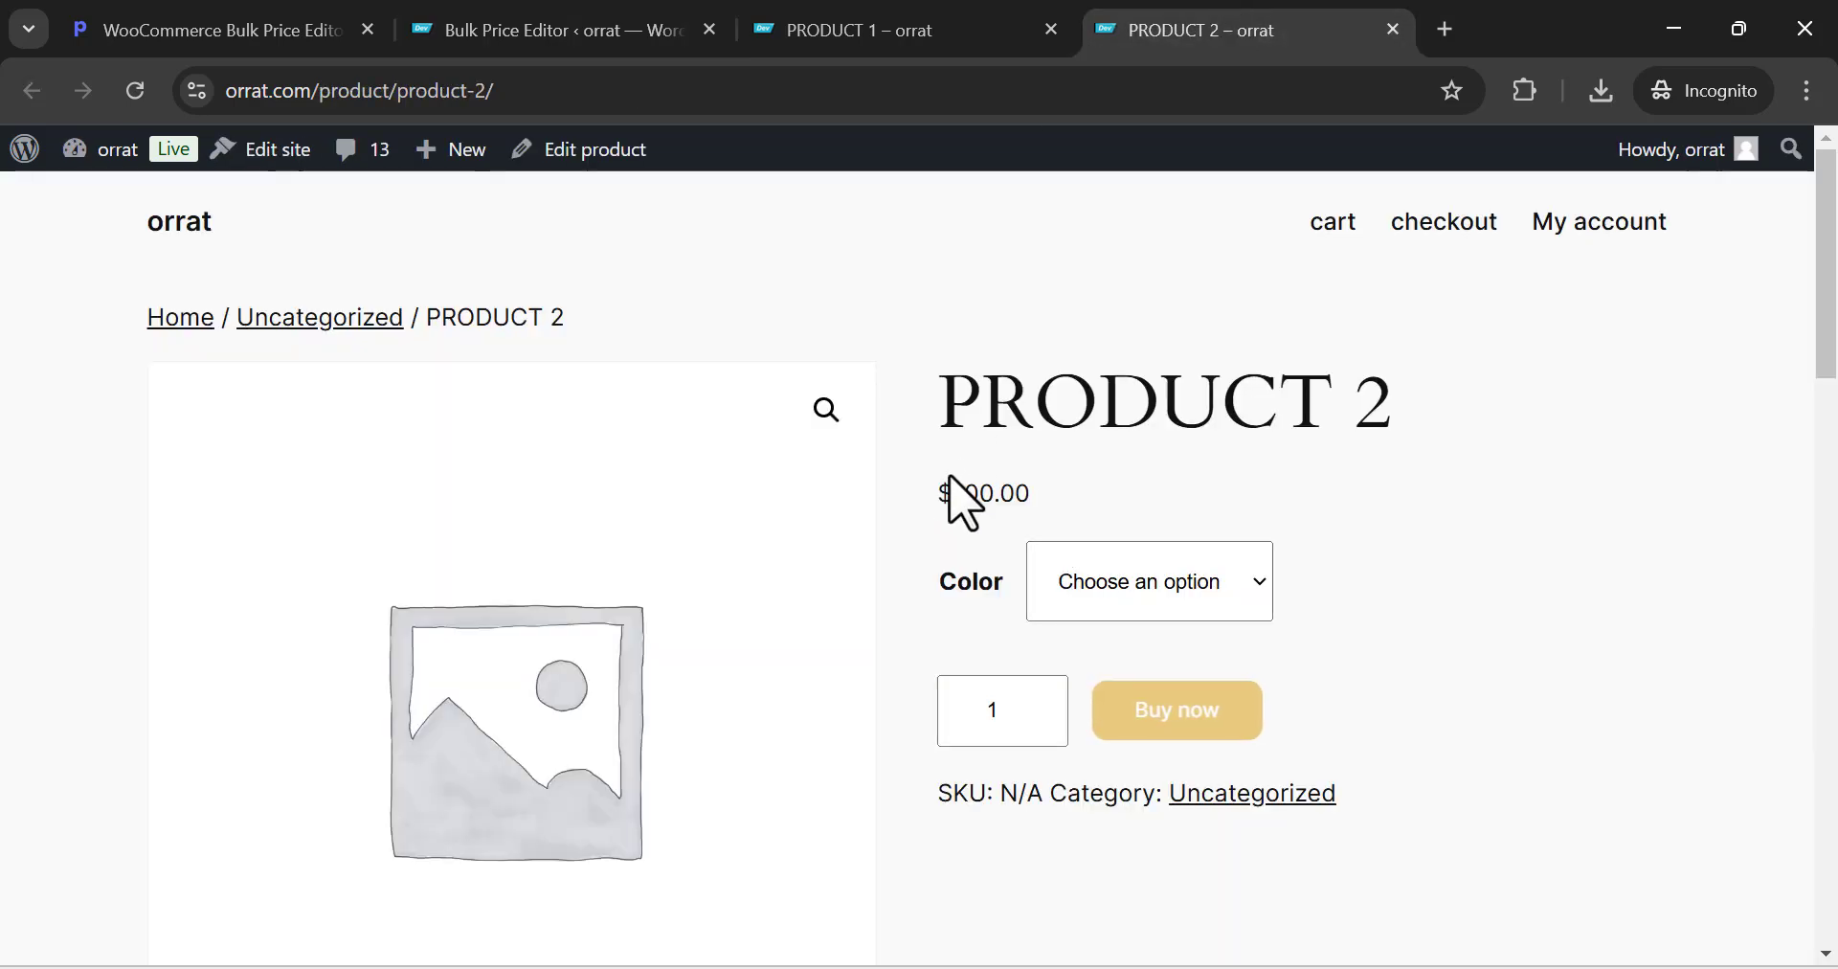
{"action": "left_click_drag", "start_coordinate": [953, 490], "coordinate": [1046, 494]}
{"action": "left_click", "coordinate": [1046, 494]}
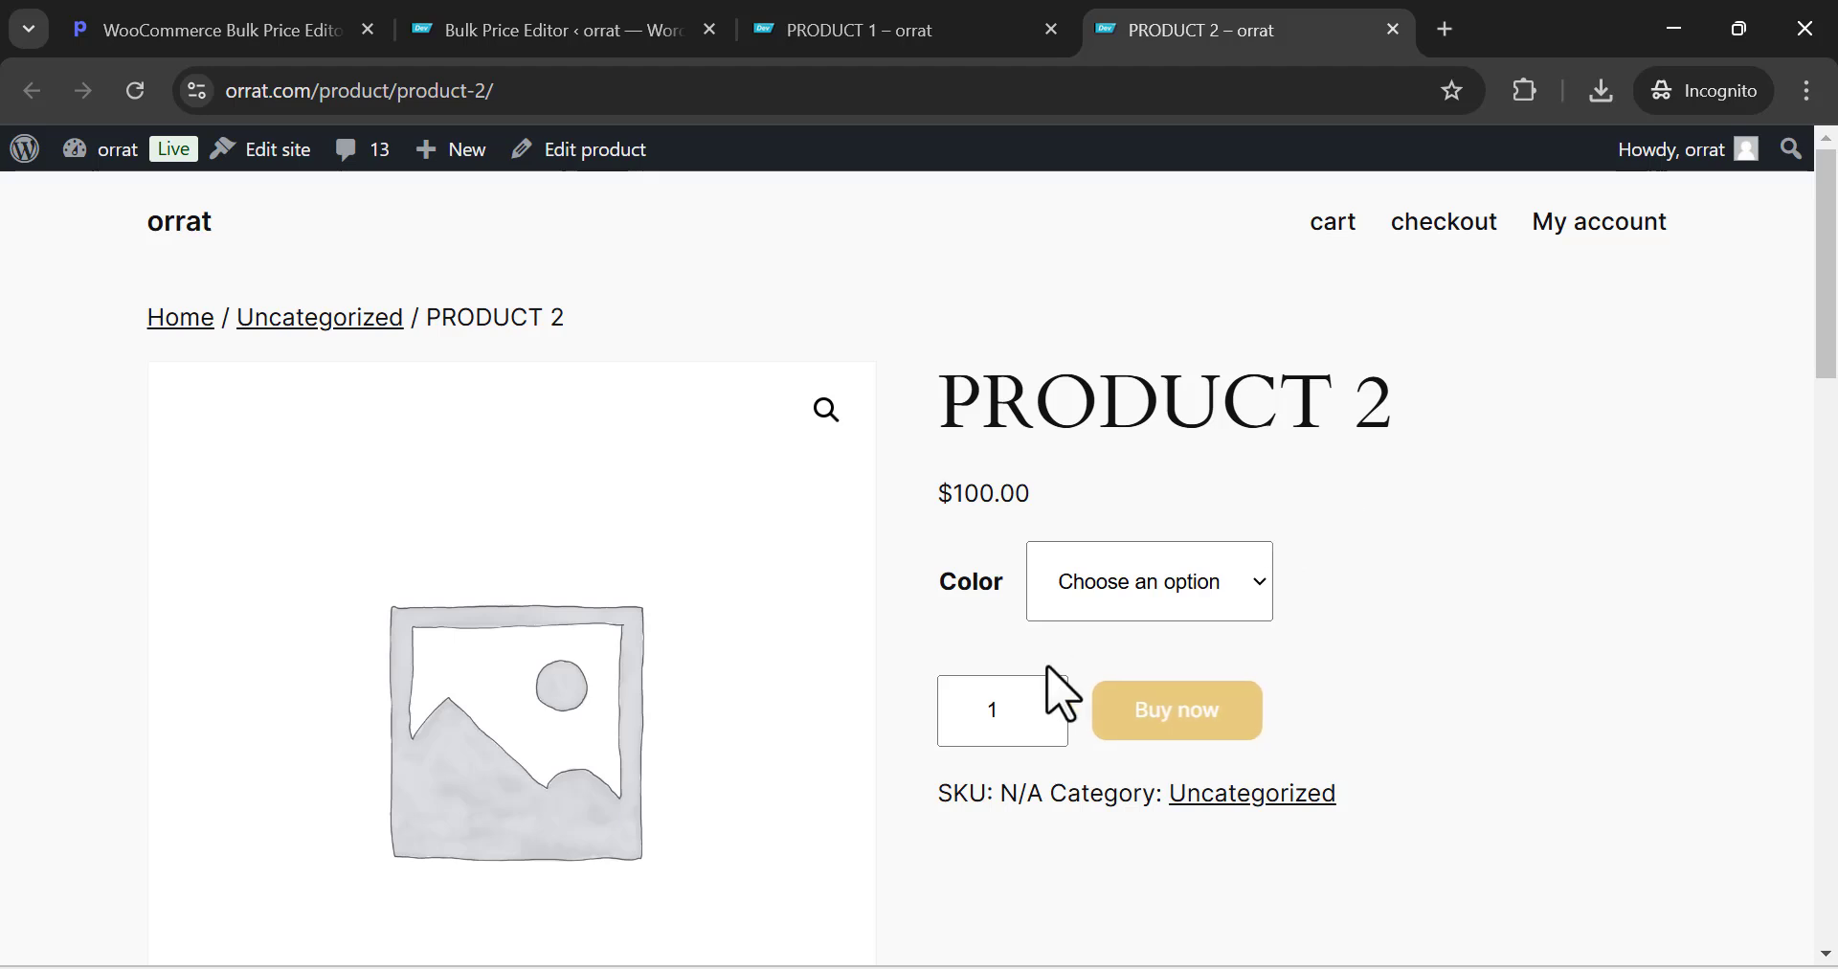
{"action": "left_click", "coordinate": [1245, 613]}
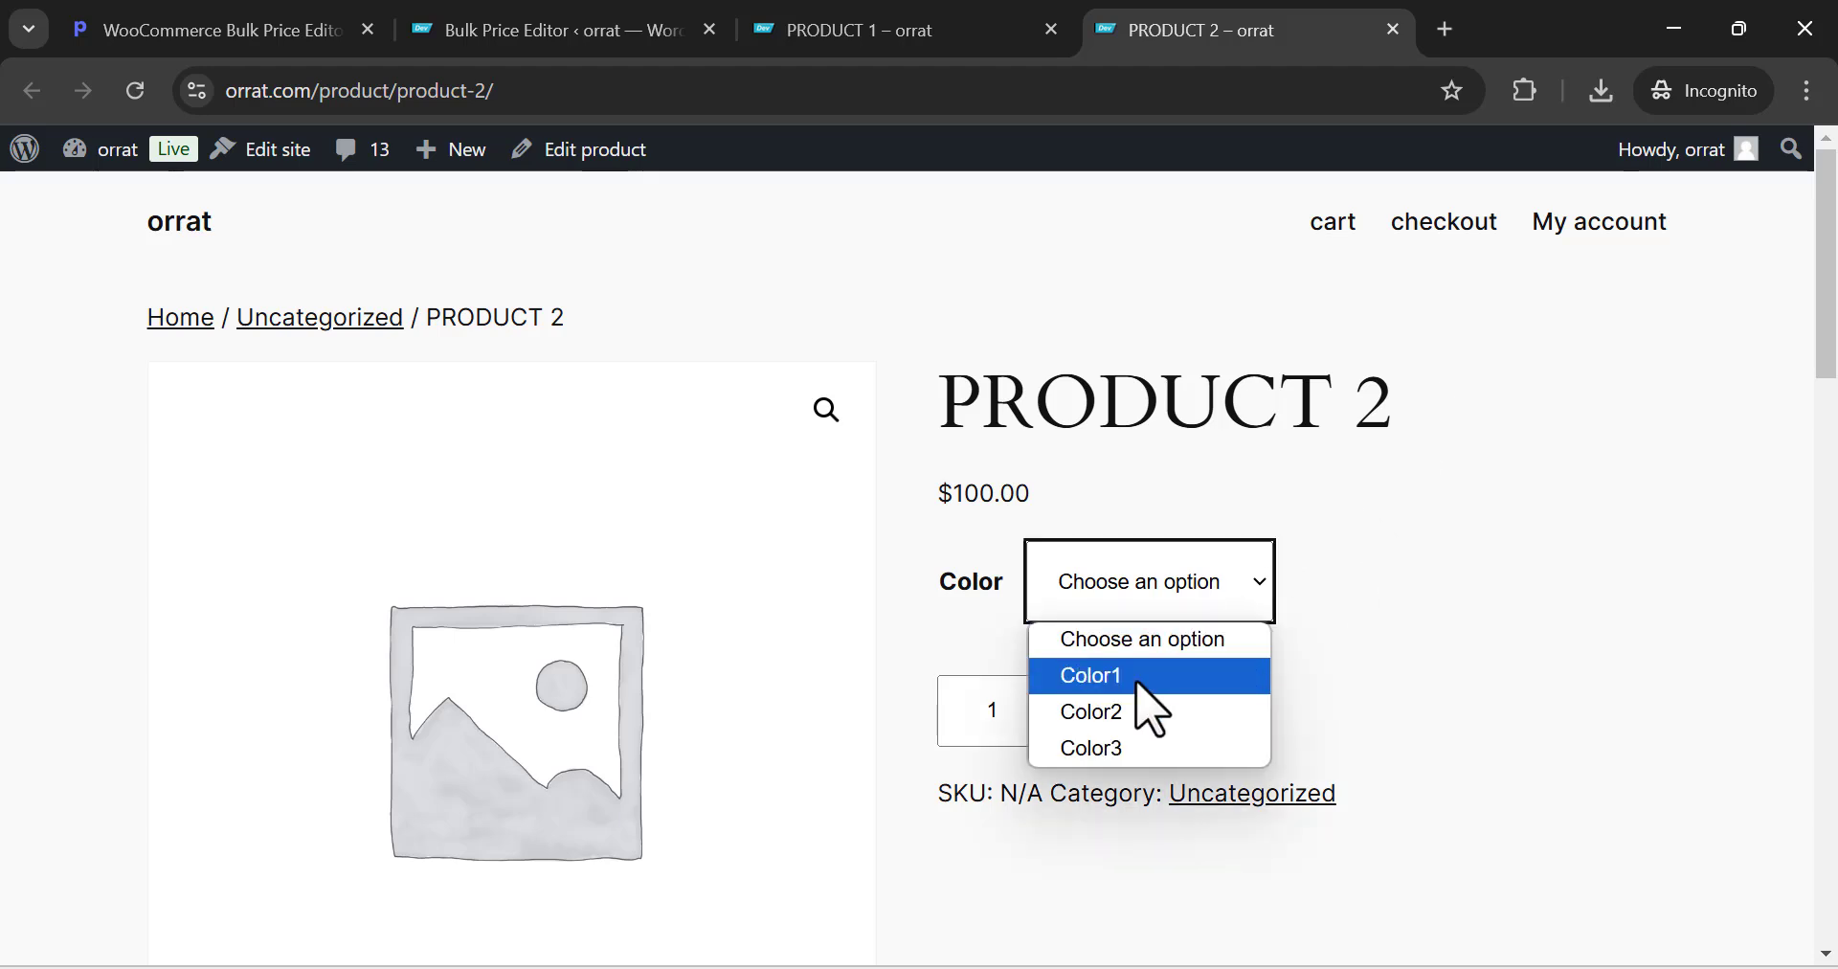
{"action": "left_click", "coordinate": [1083, 482]}
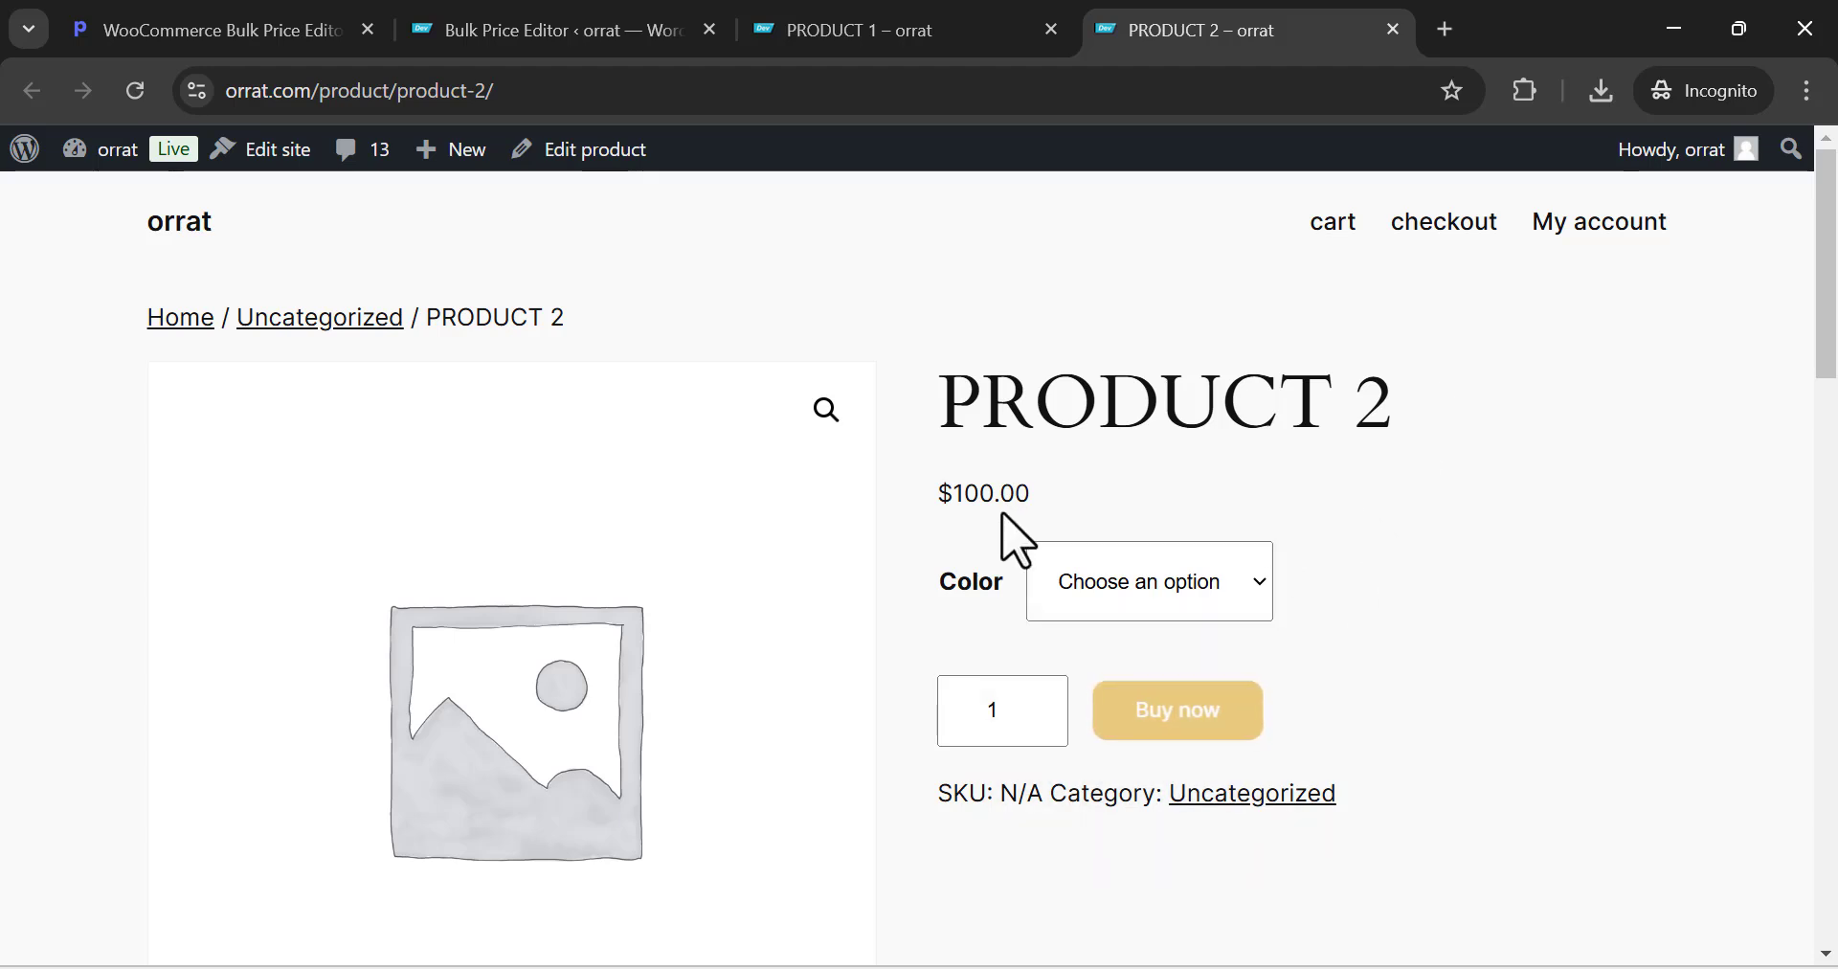
{"action": "left_click", "coordinate": [1202, 586]}
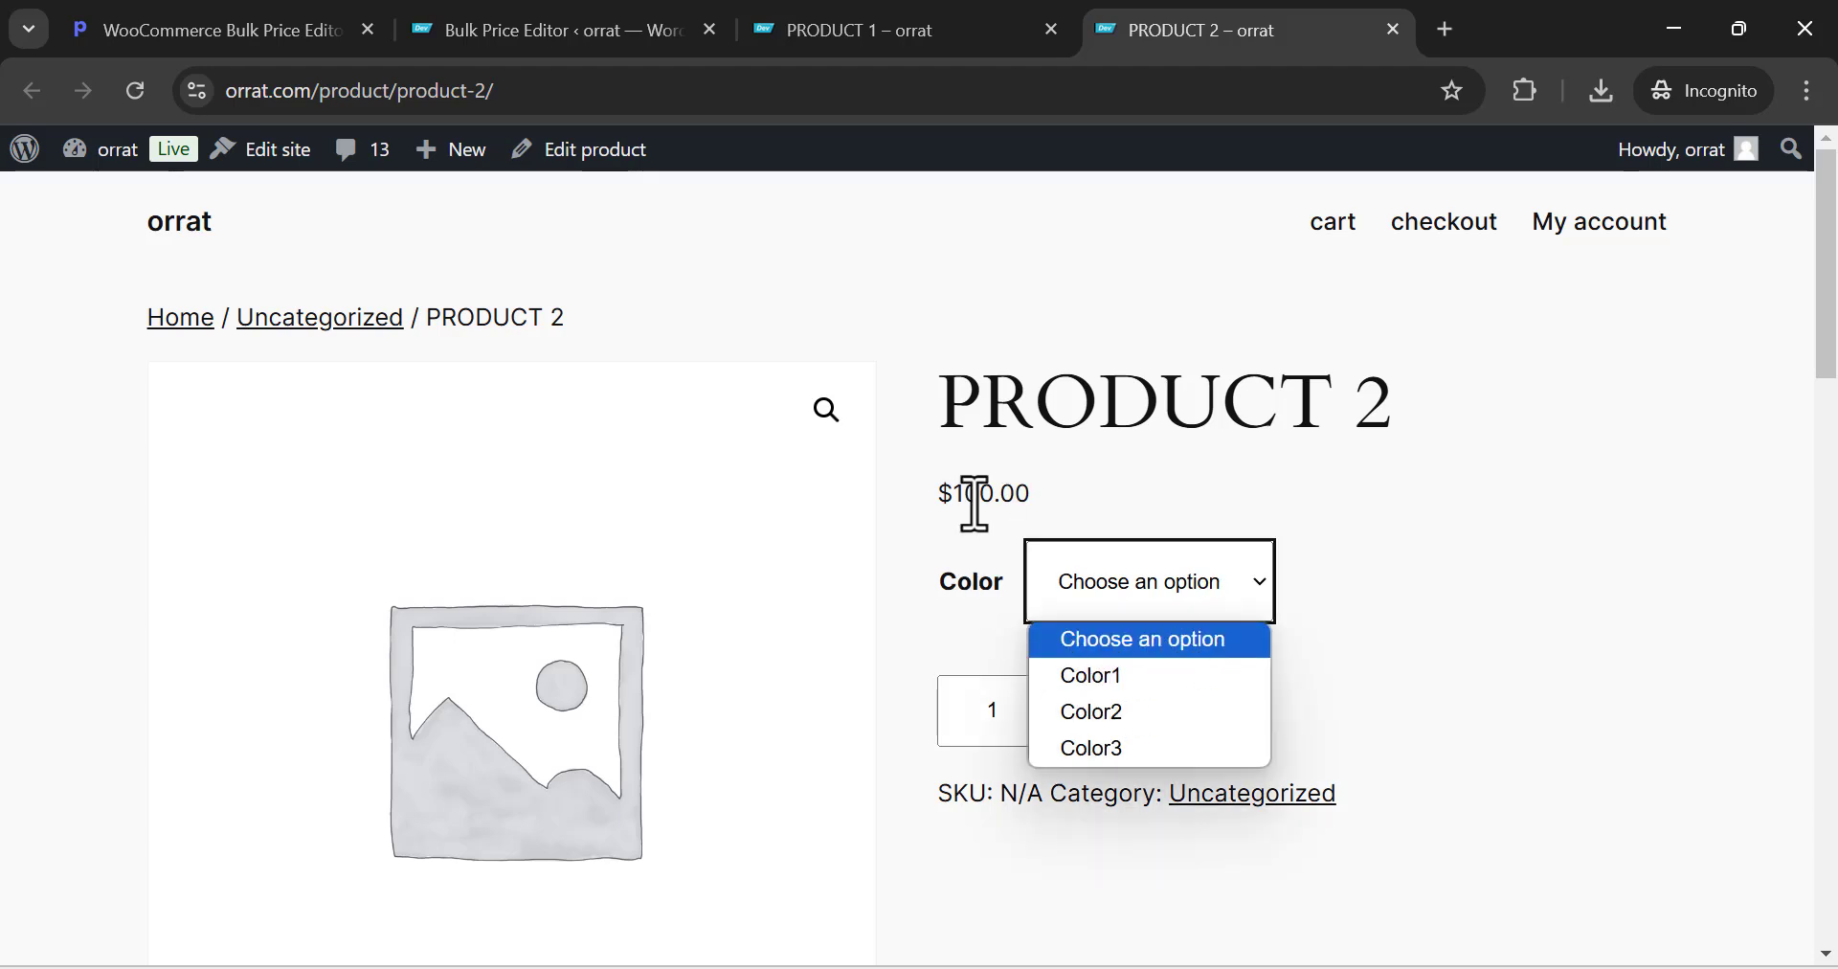
{"action": "left_click", "coordinate": [1120, 676]}
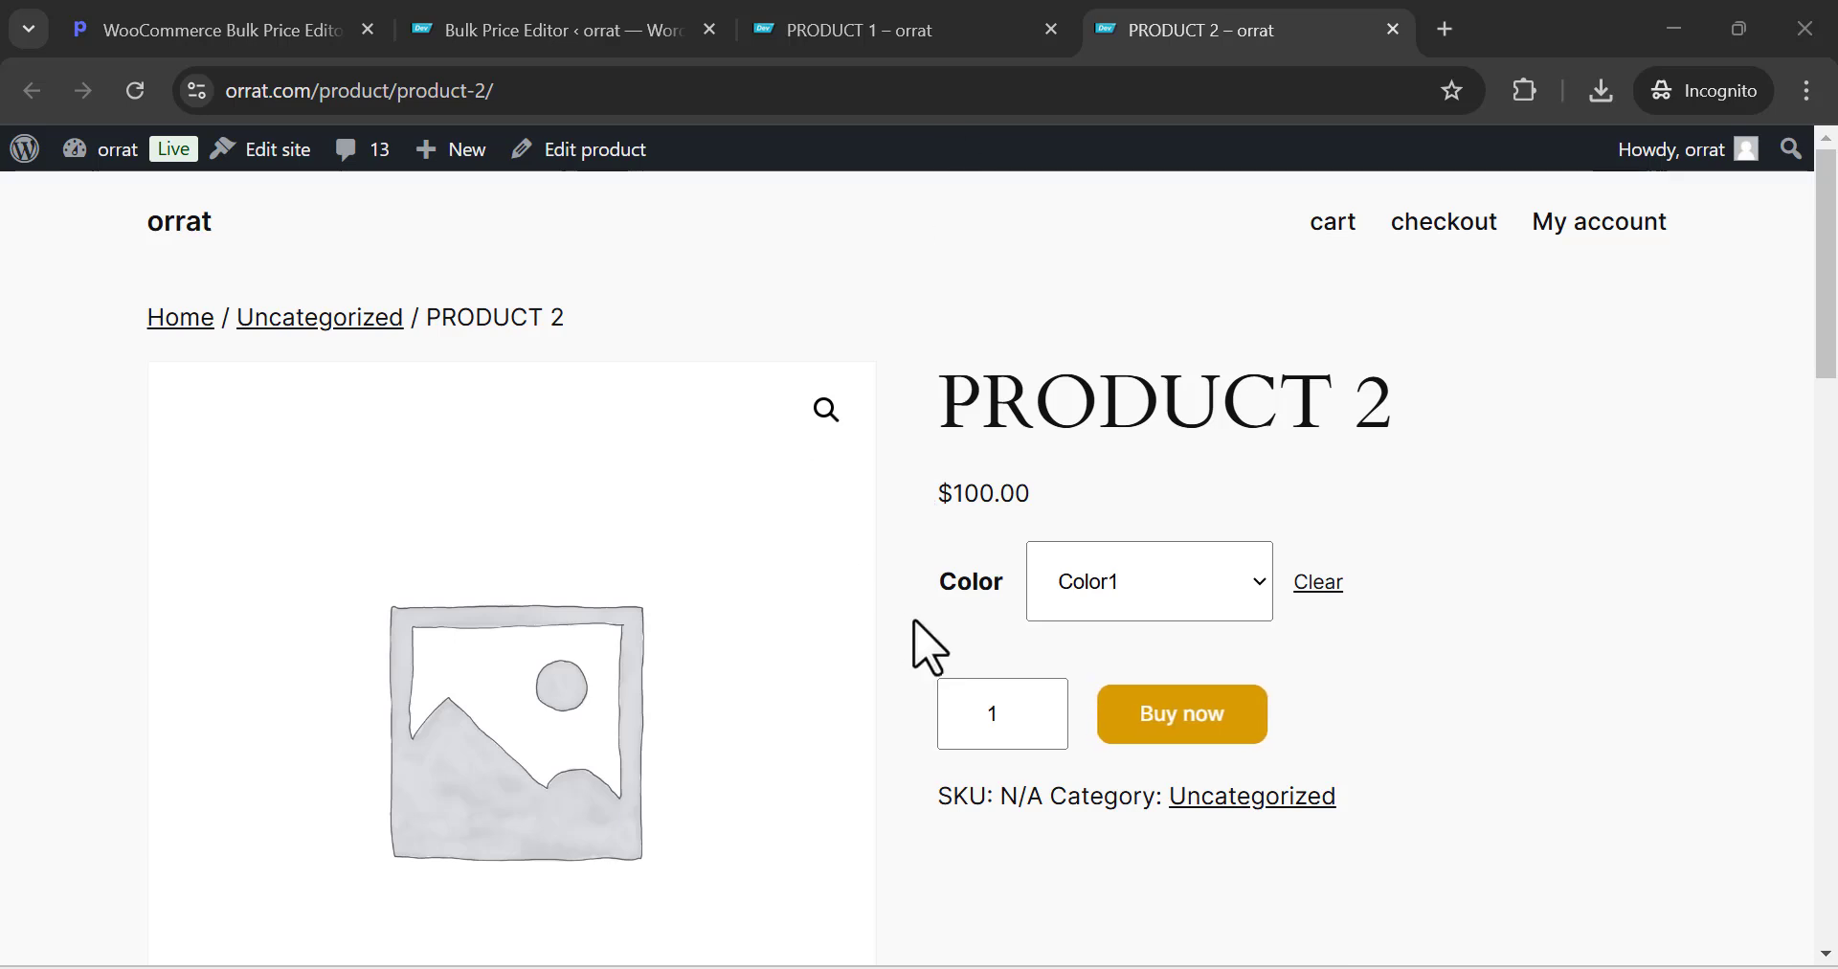
Reload the PRODUCT 2 page and choose Color1, Color2 and Color3 in turn to check each variation's price
{"action": "left_click", "coordinate": [636, 23]}
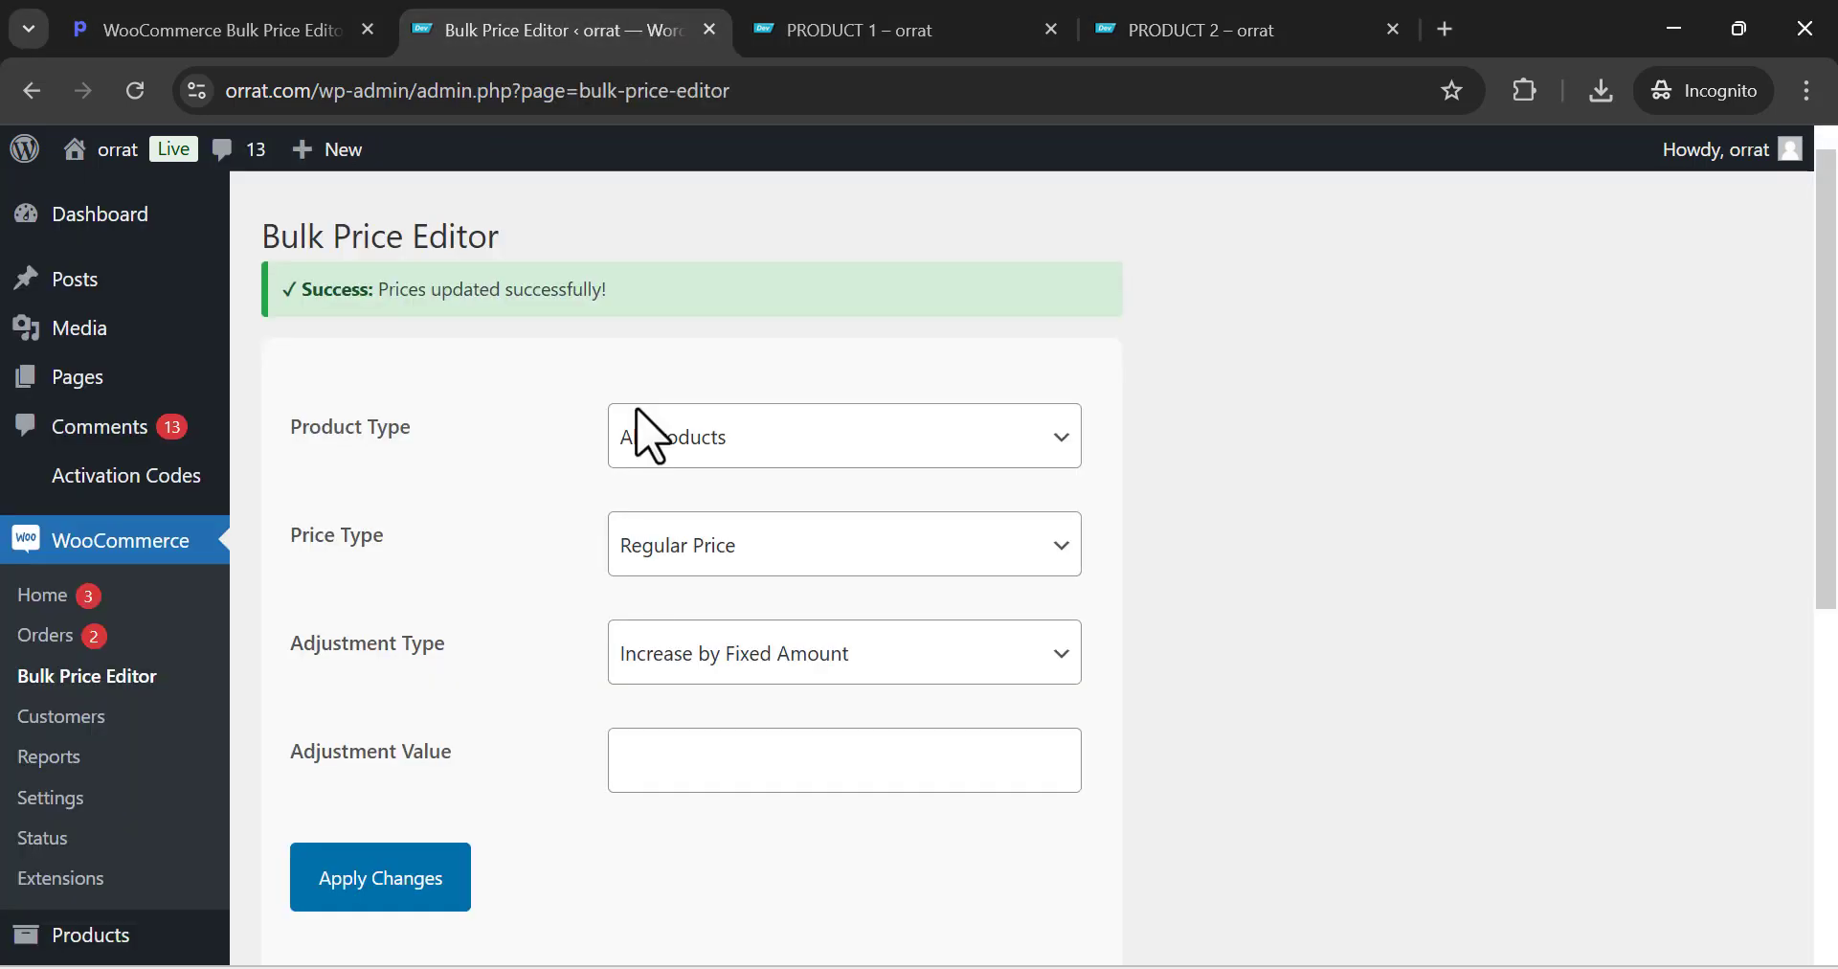
{"action": "left_click", "coordinate": [1301, 19]}
{"action": "right_click", "coordinate": [1330, 445]}
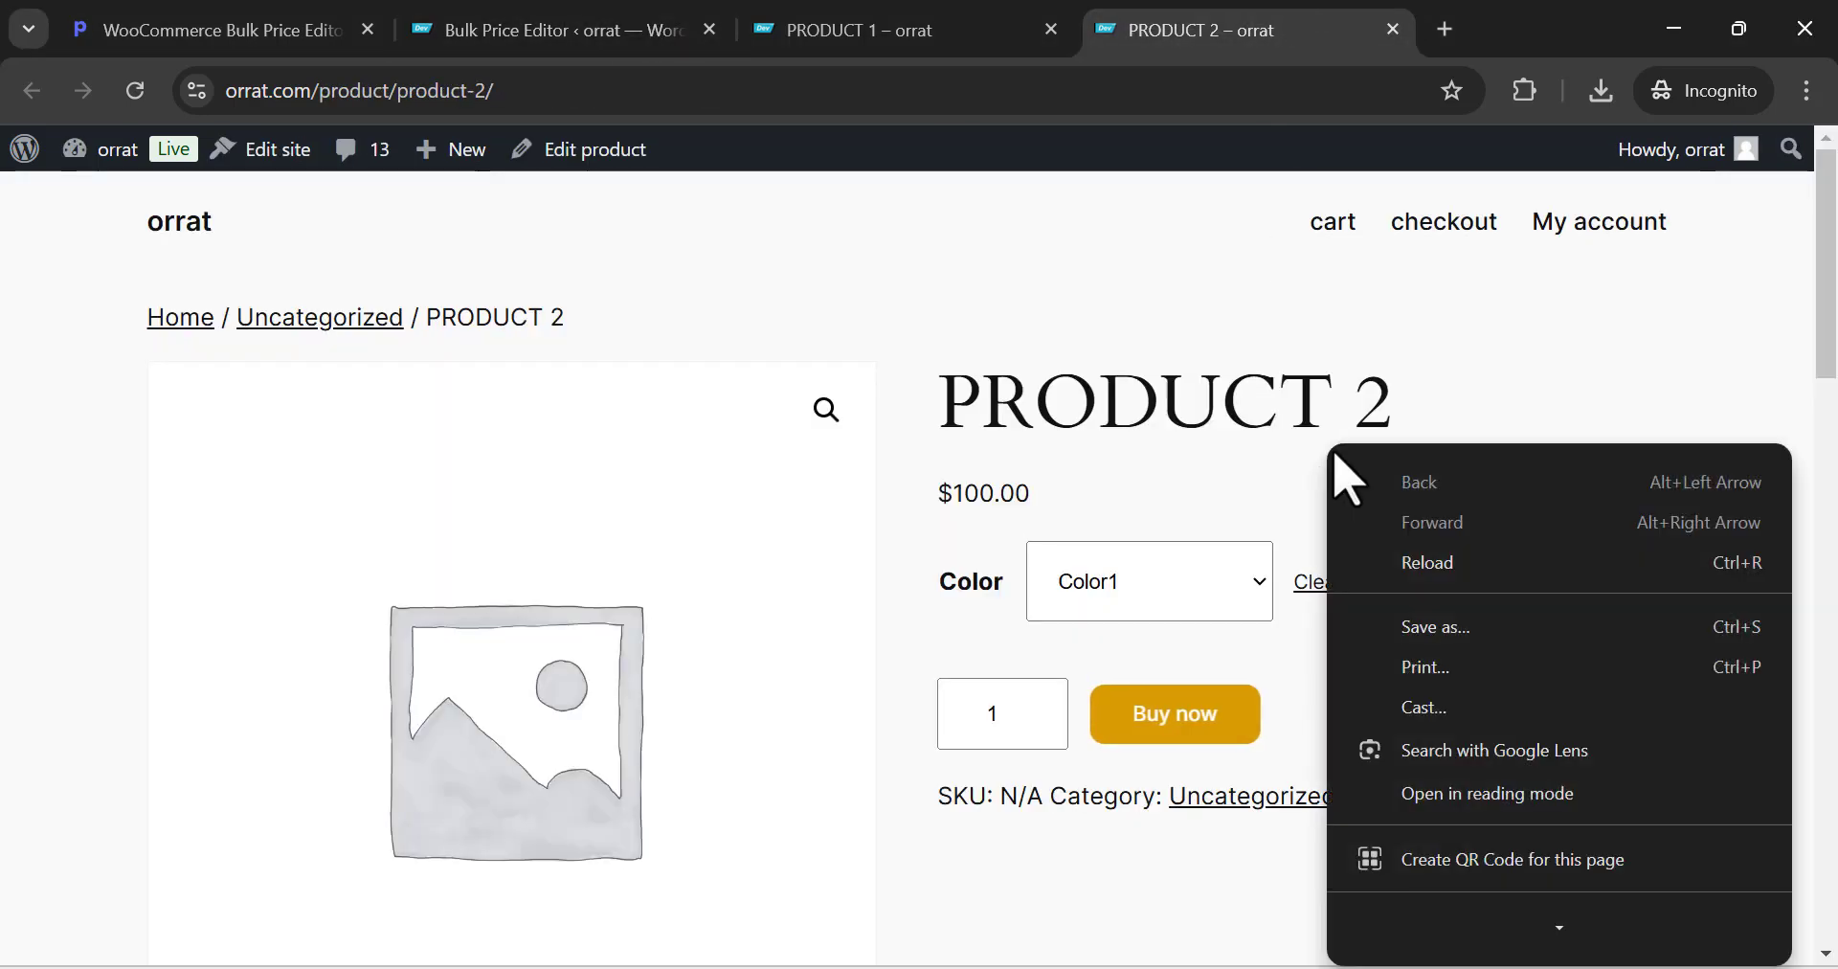
{"action": "left_click", "coordinate": [1427, 563]}
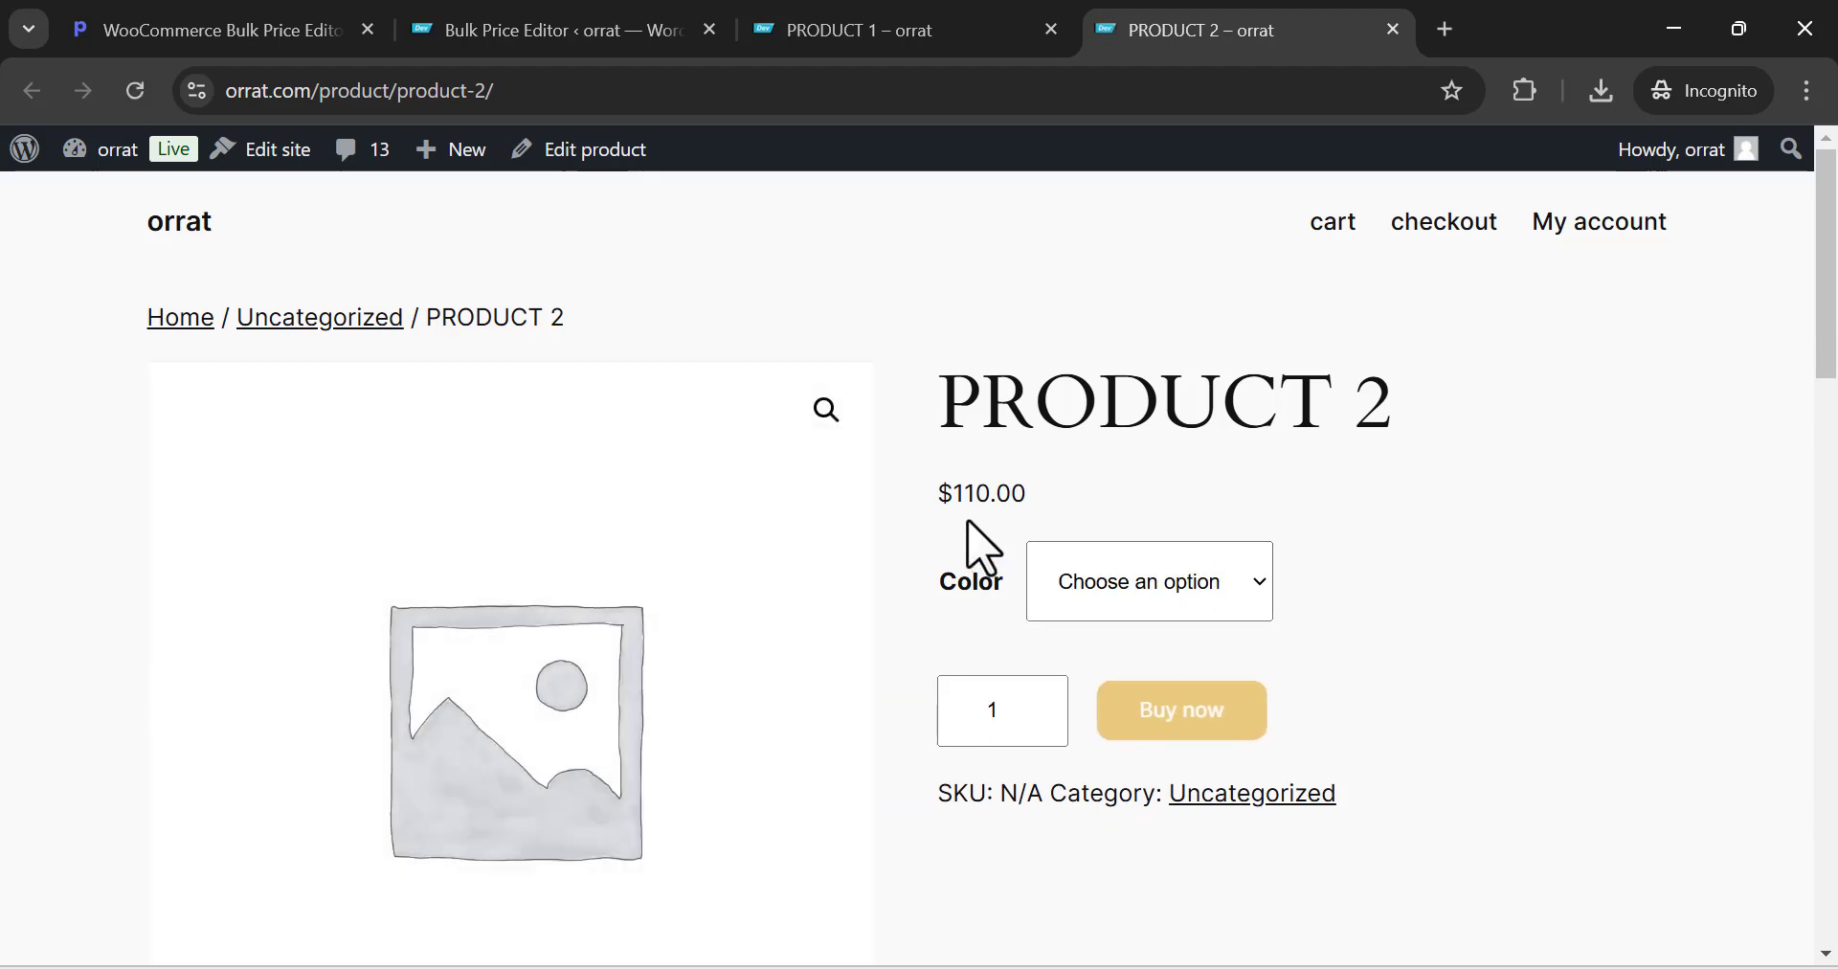
{"action": "left_click", "coordinate": [1155, 589]}
{"action": "left_click", "coordinate": [1101, 677]}
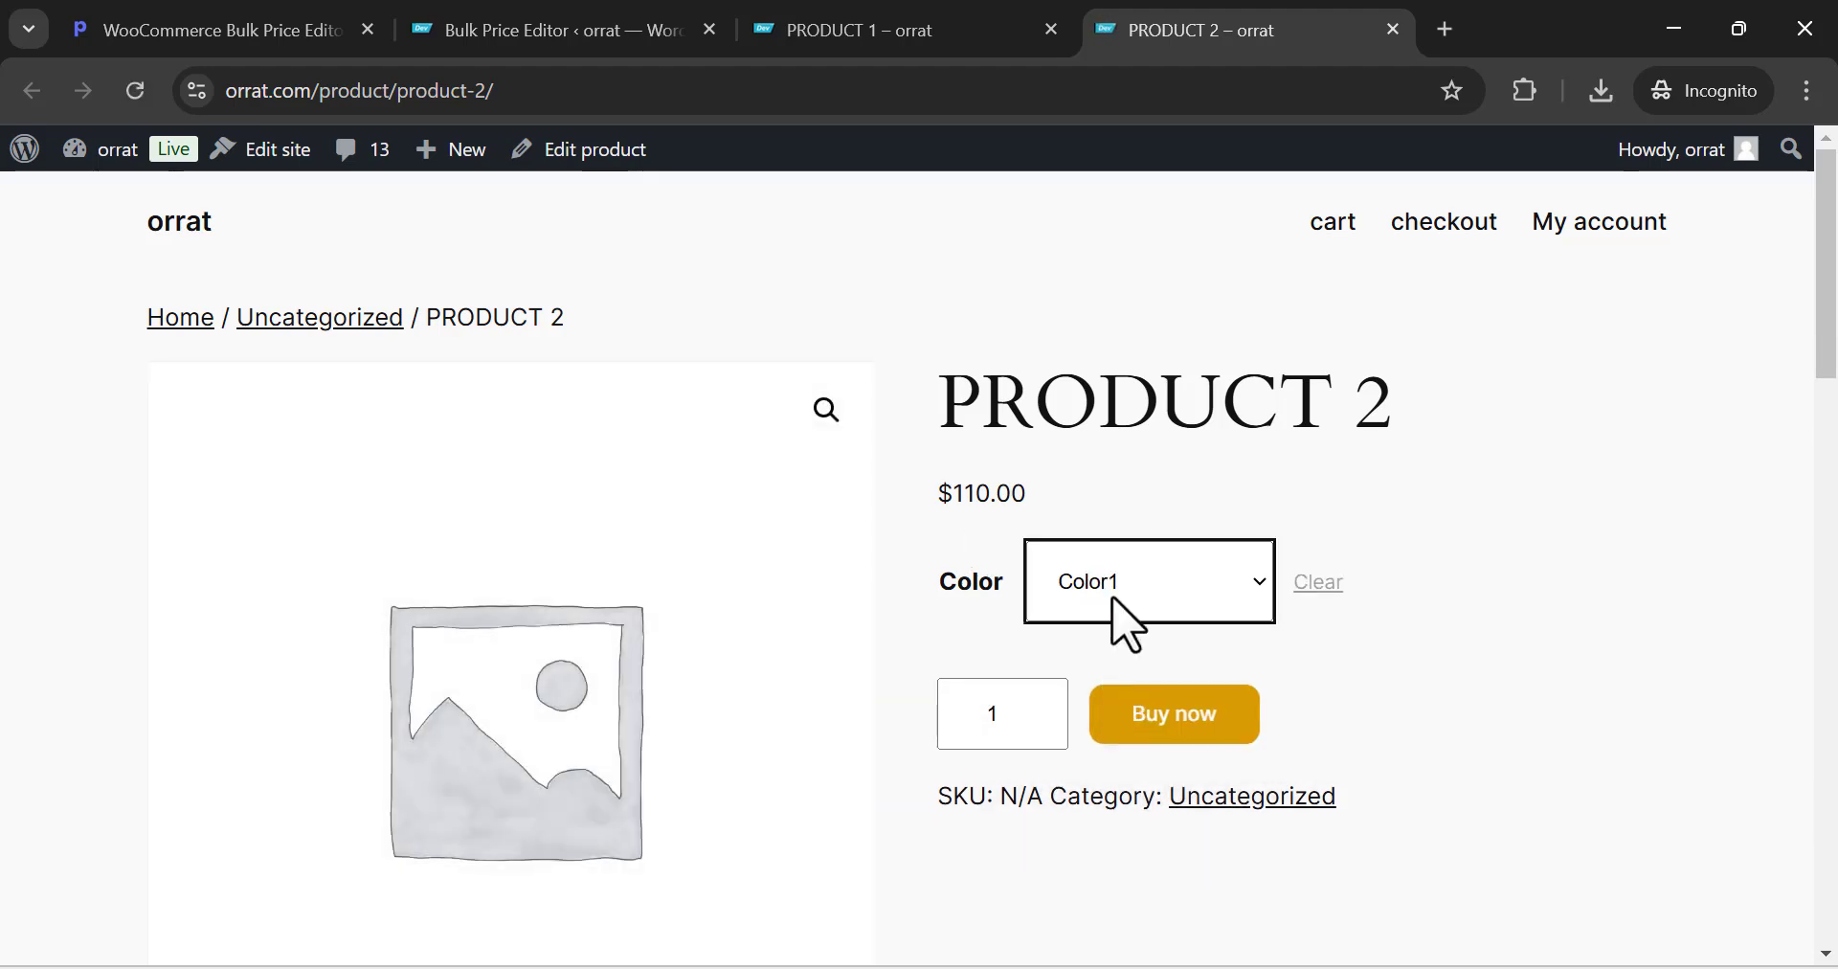
{"action": "left_click", "coordinate": [1116, 589]}
{"action": "left_click", "coordinate": [1098, 721]}
{"action": "left_click", "coordinate": [1107, 603]}
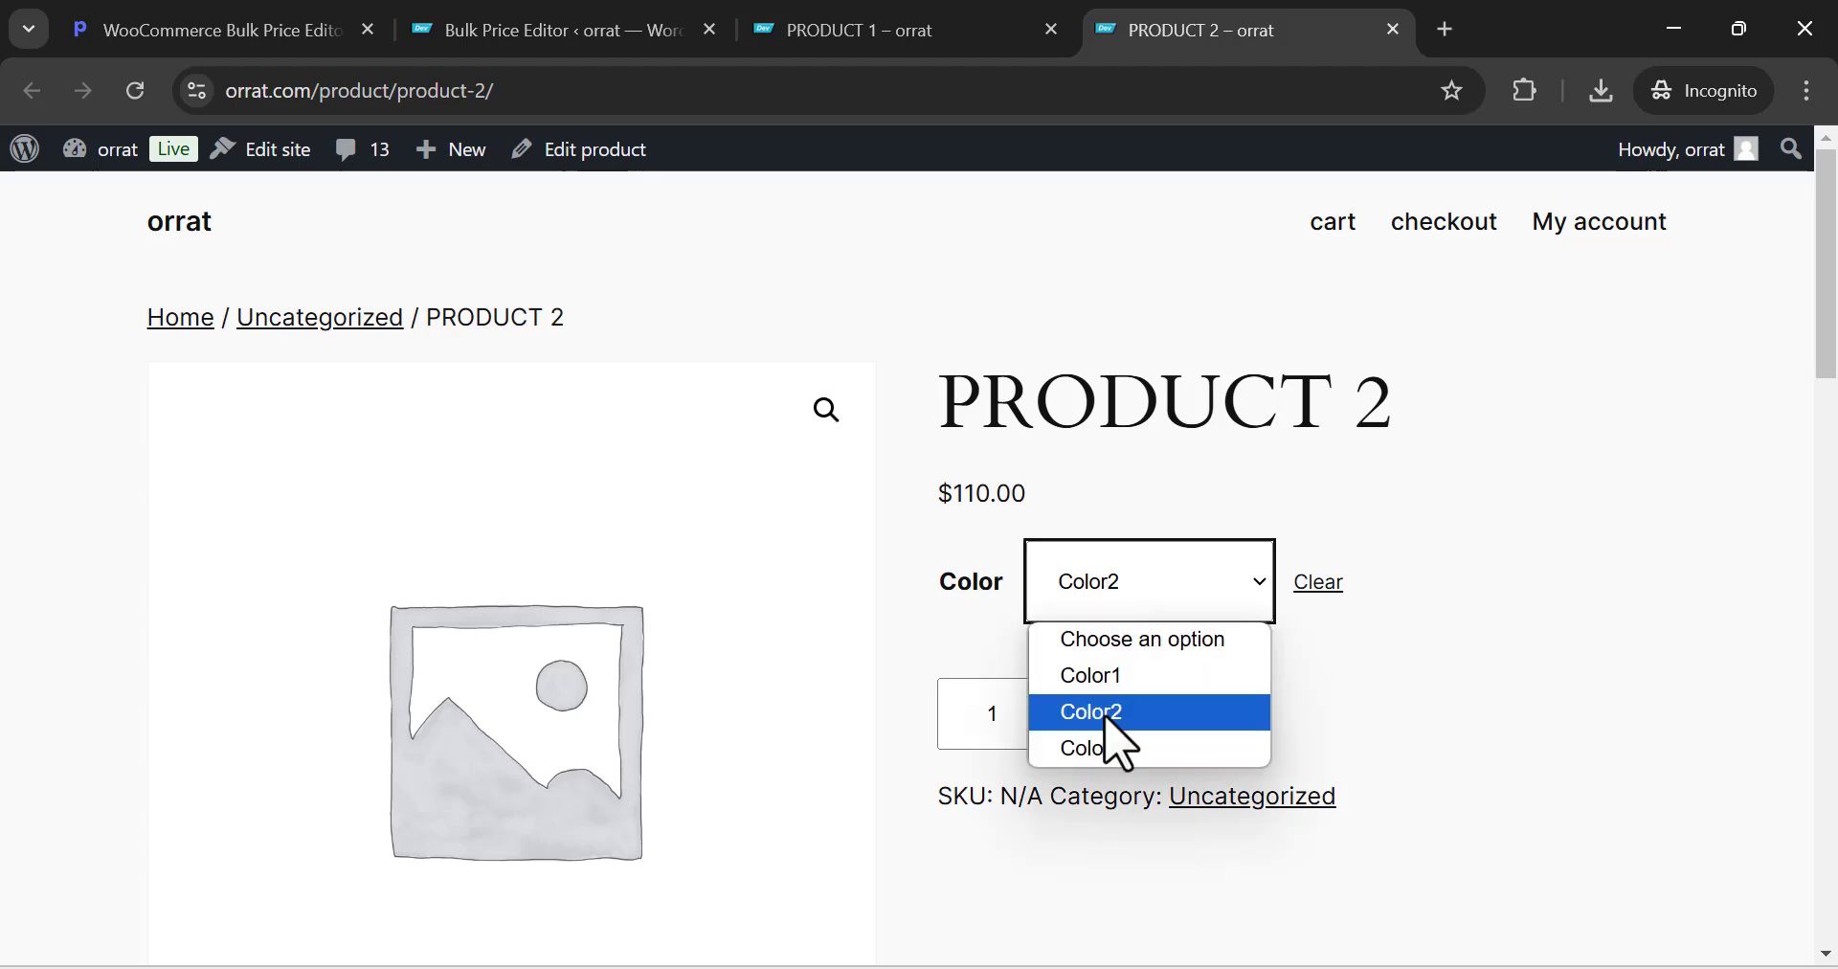
{"action": "left_click", "coordinate": [1094, 748]}
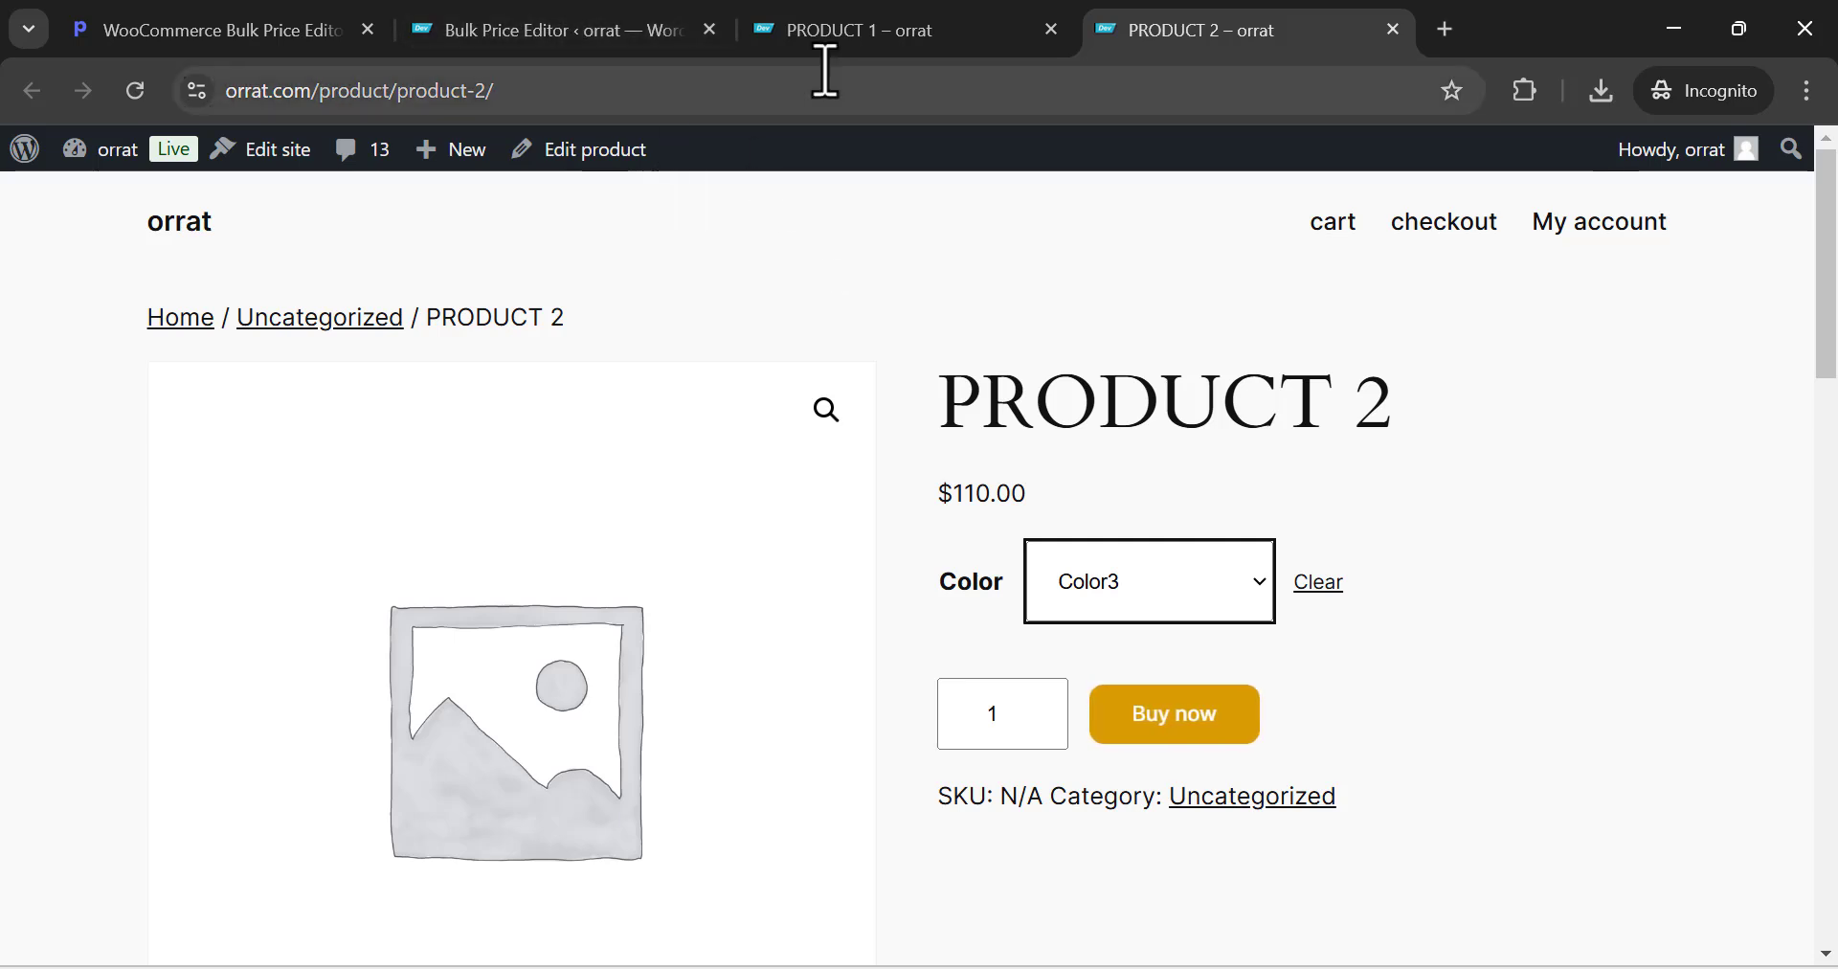
Reload the PRODUCT 1 page and check its regular and sale prices
{"action": "left_click", "coordinate": [843, 32]}
{"action": "right_click", "coordinate": [965, 439]}
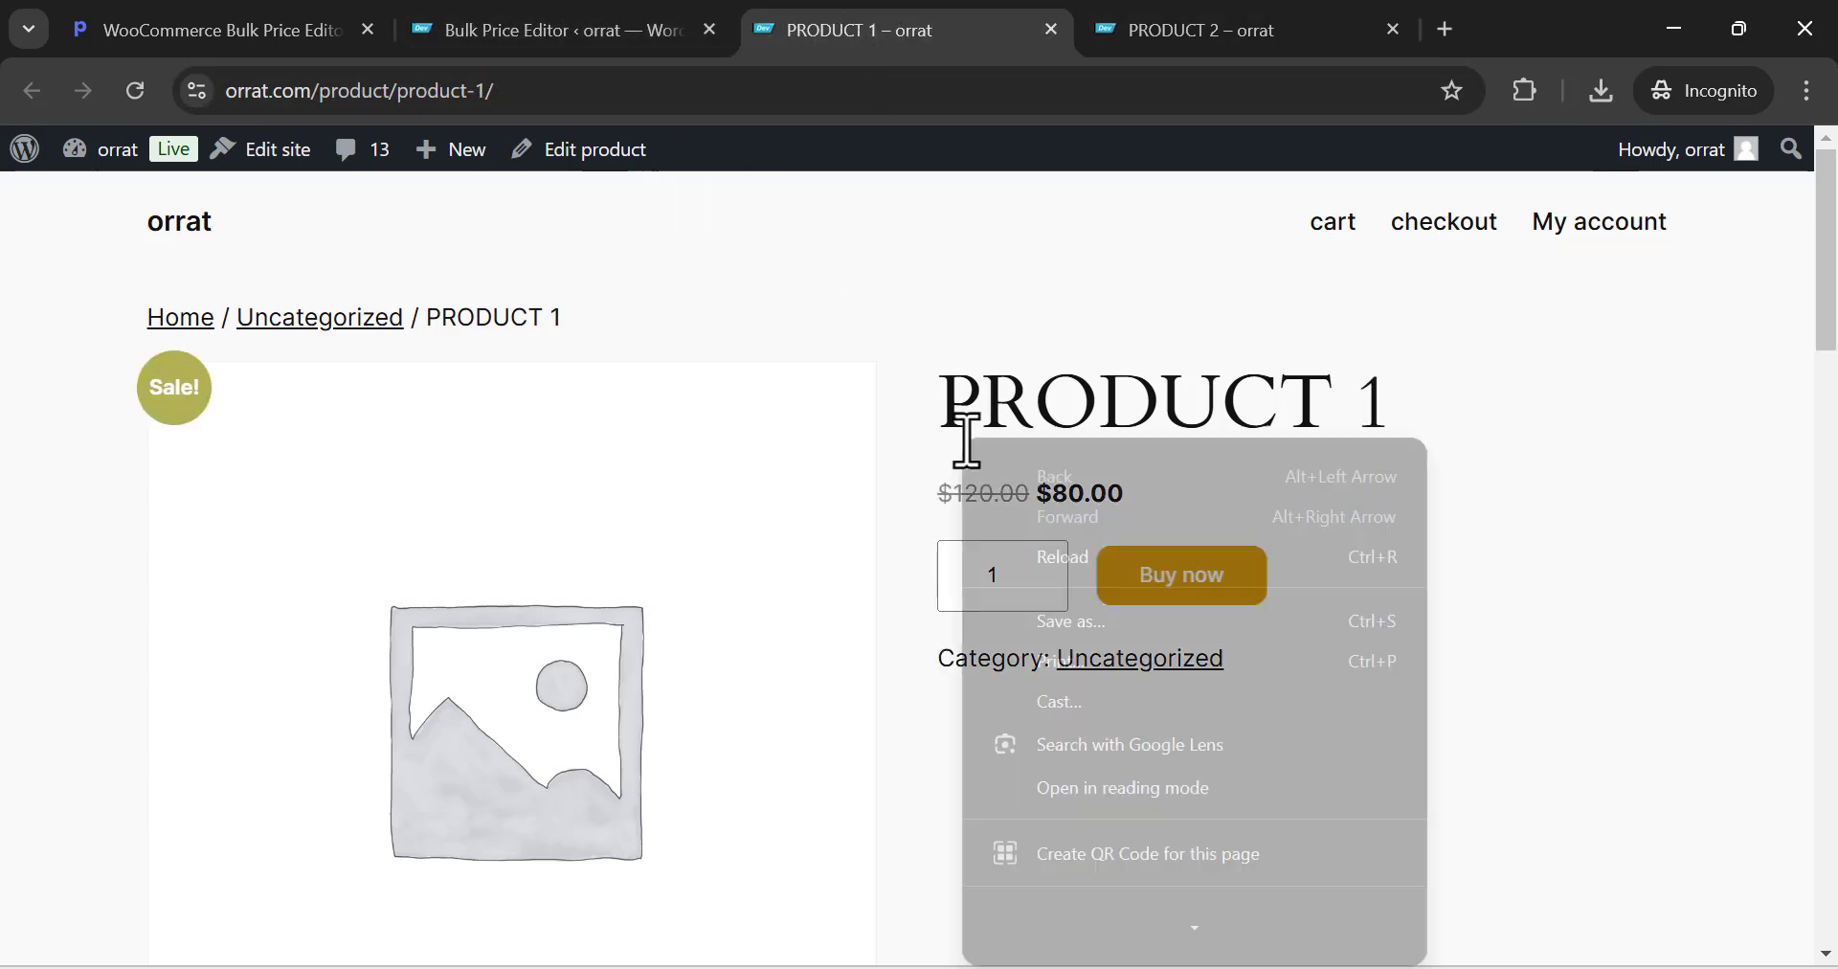
{"action": "left_click", "coordinate": [1053, 560]}
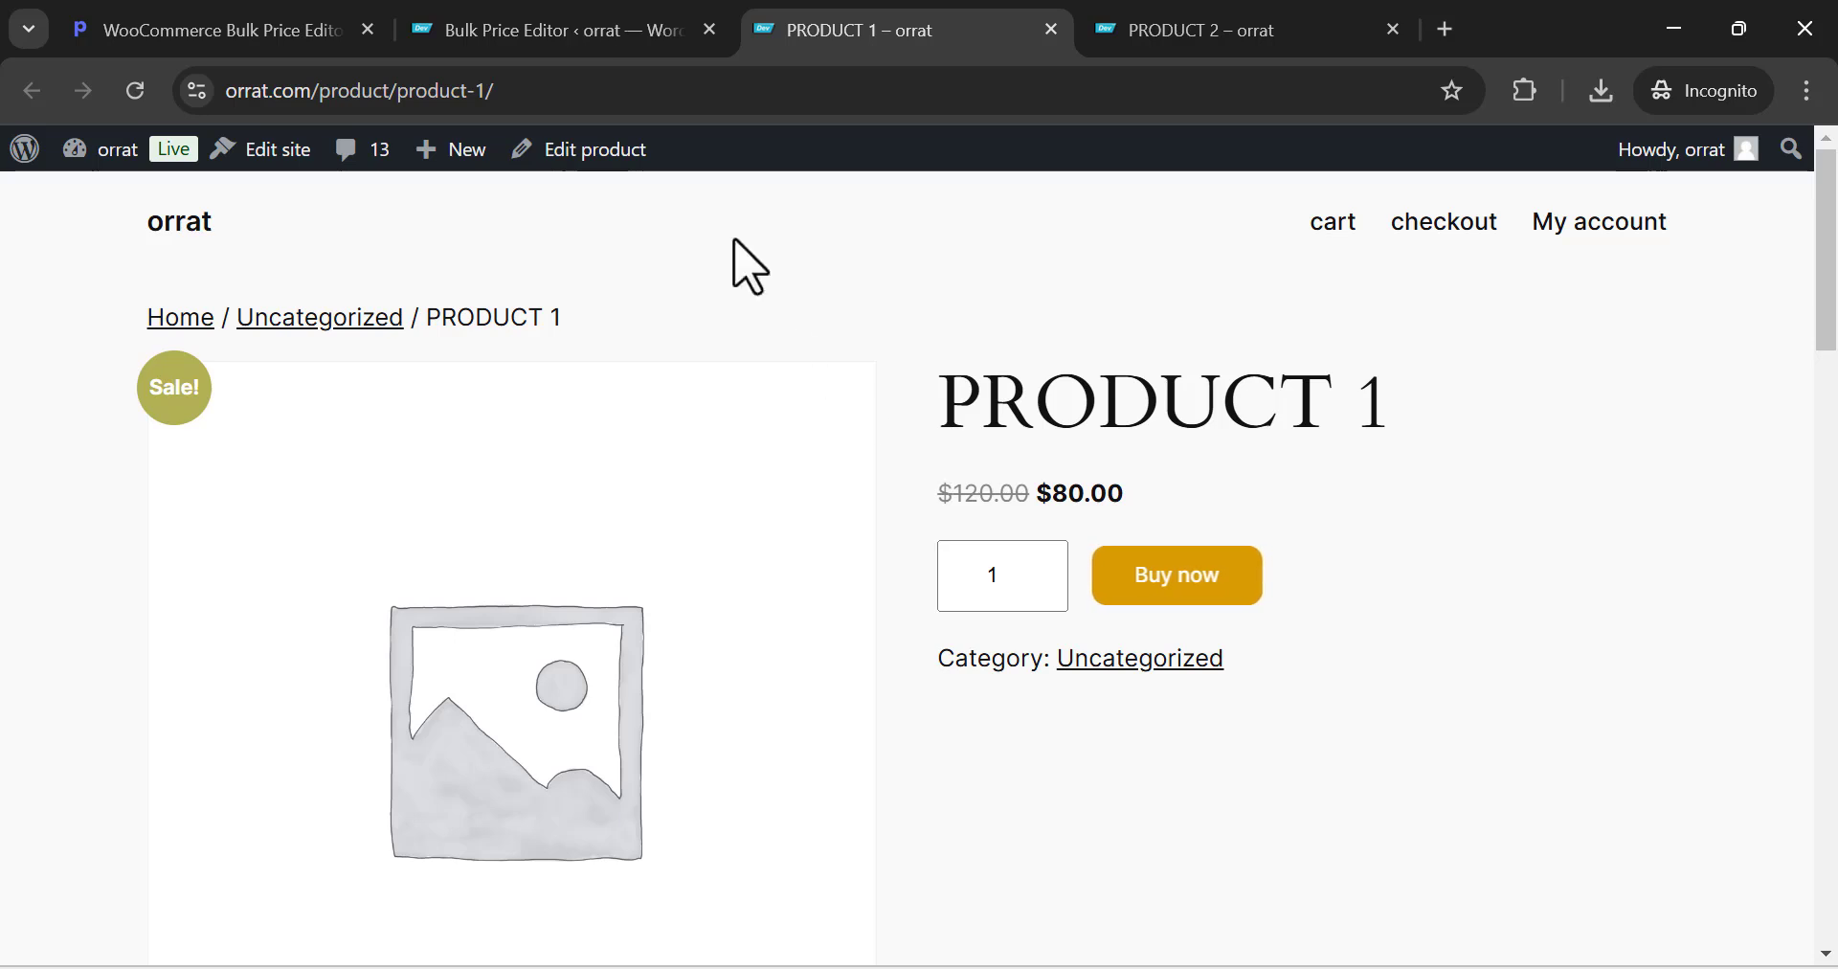
Return to the Bulk Price Editor page and look over its price adjustment form
{"action": "left_click", "coordinate": [569, 21]}
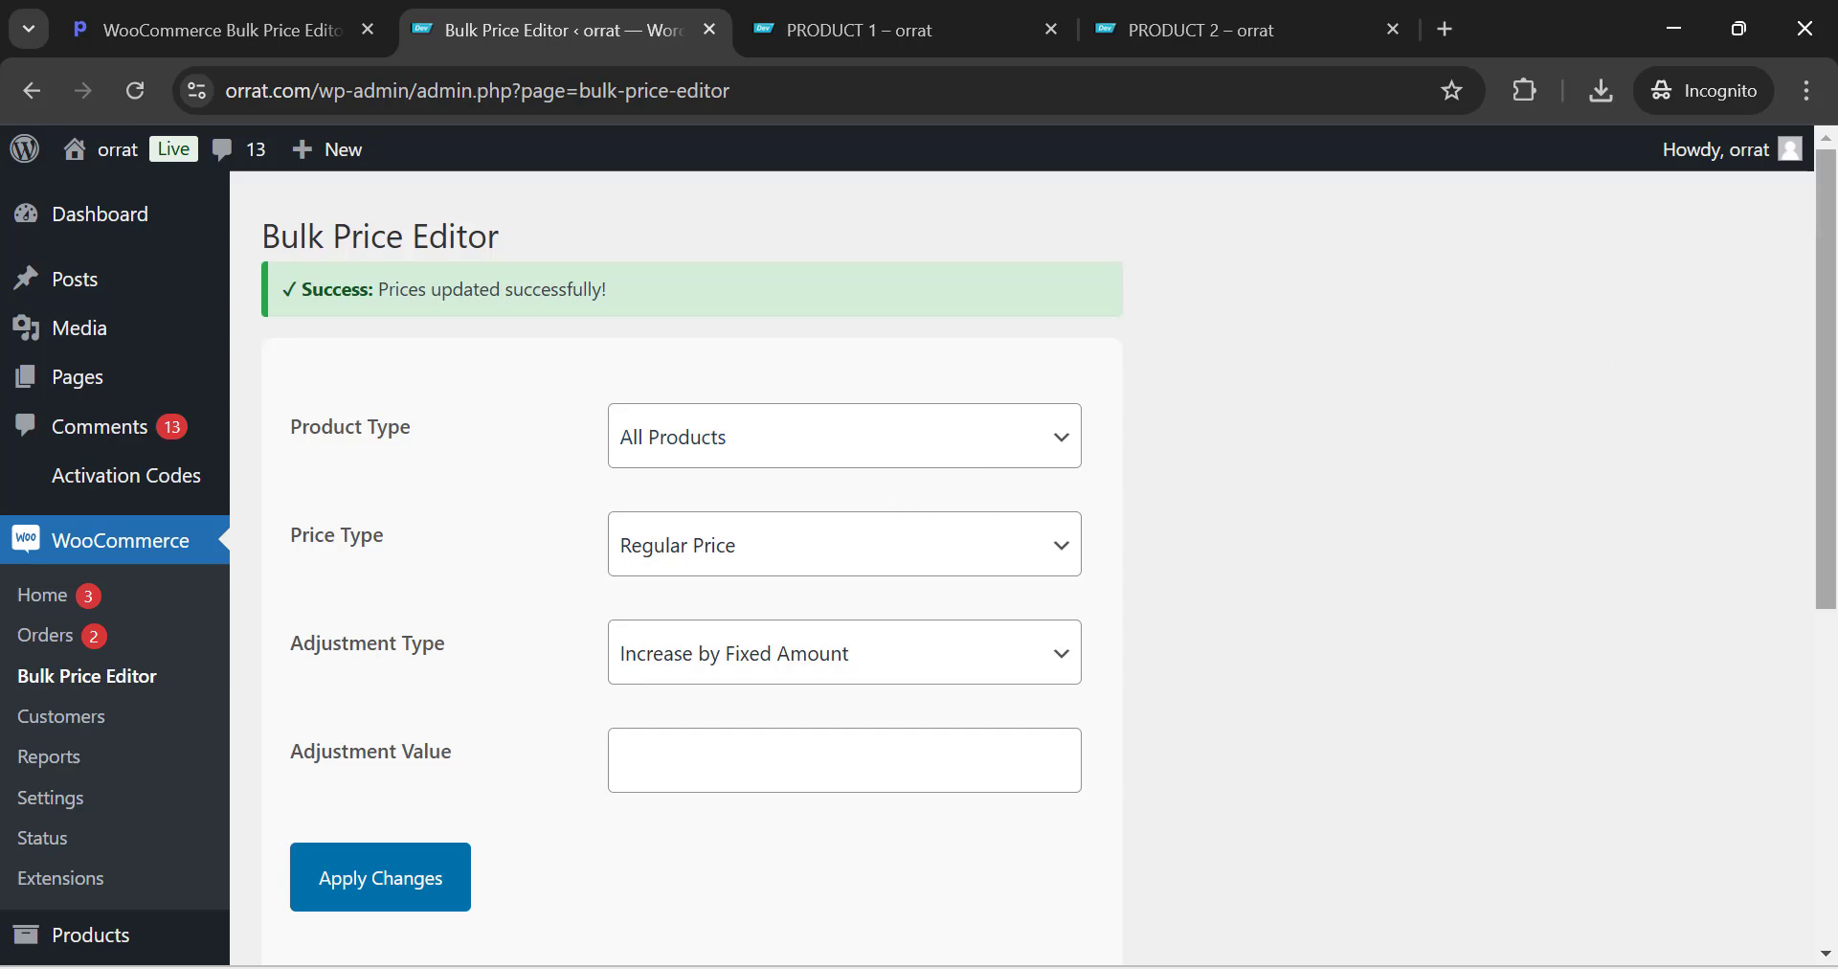
{"action": "scroll", "coordinate": [1263, 430], "scroll_direction": "down", "scroll_amount": 3}
{"action": "left_click_drag", "start_coordinate": [1828, 383], "coordinate": [1828, 262]}
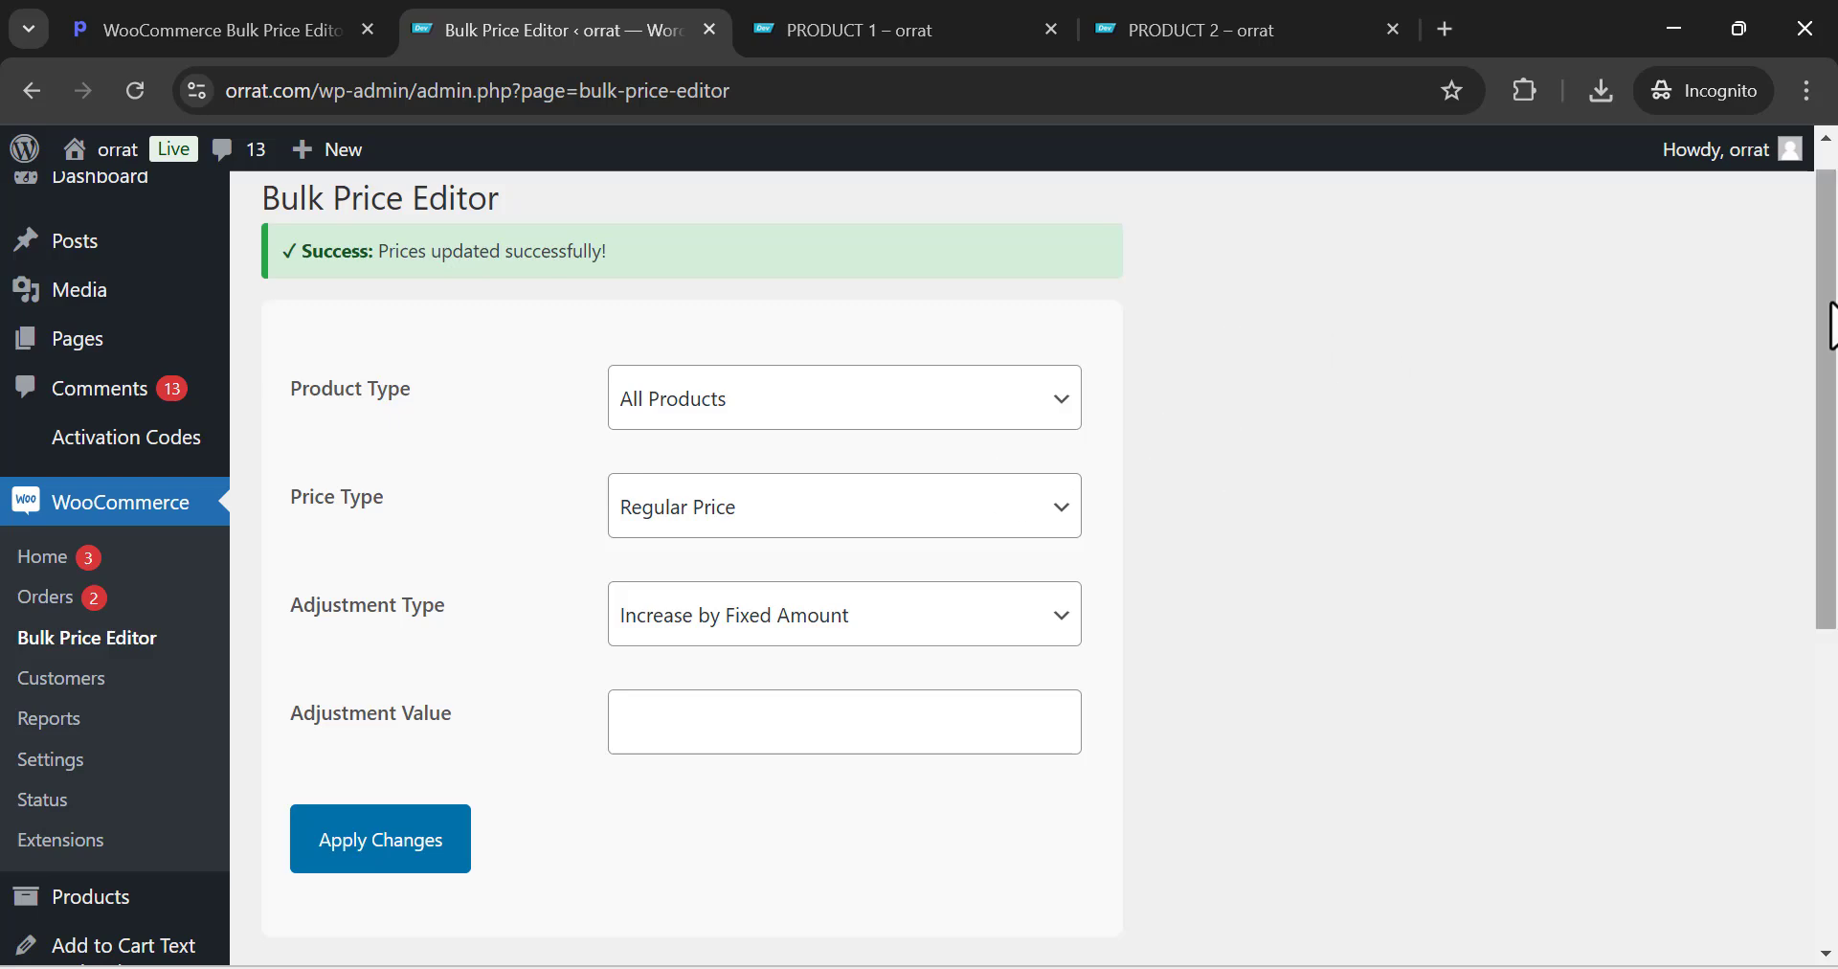
{"action": "left_click_drag", "start_coordinate": [1828, 325], "coordinate": [1828, 267]}
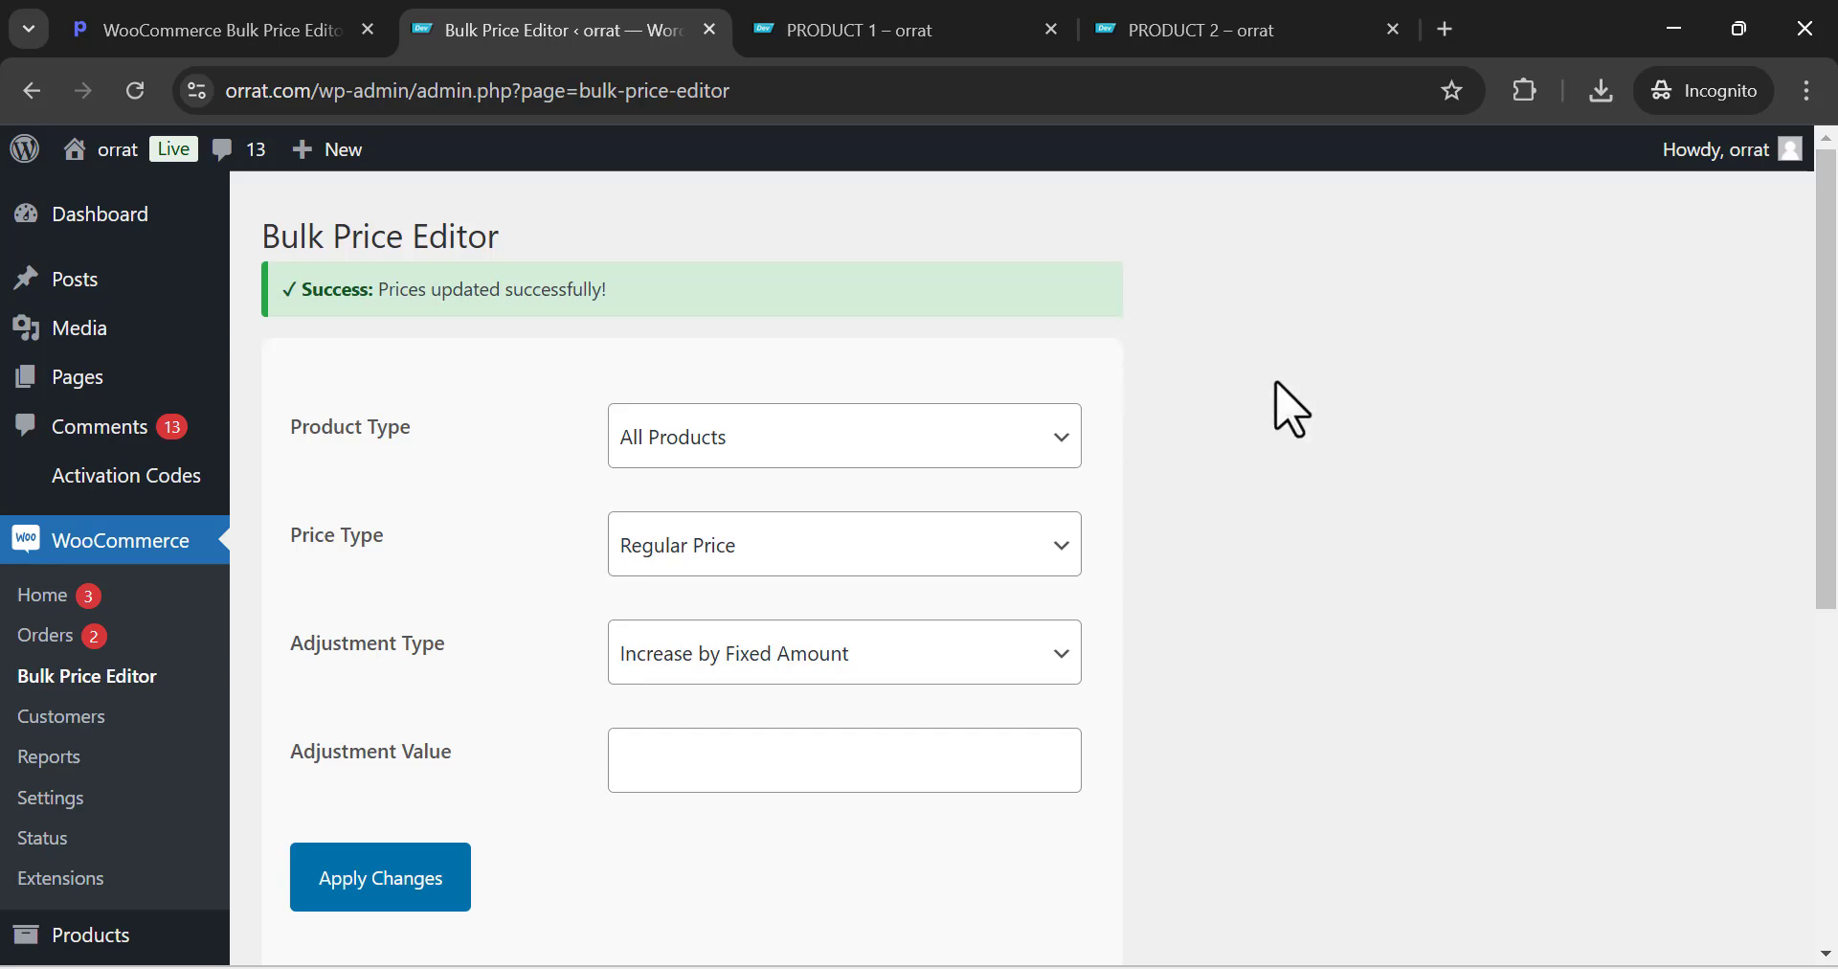